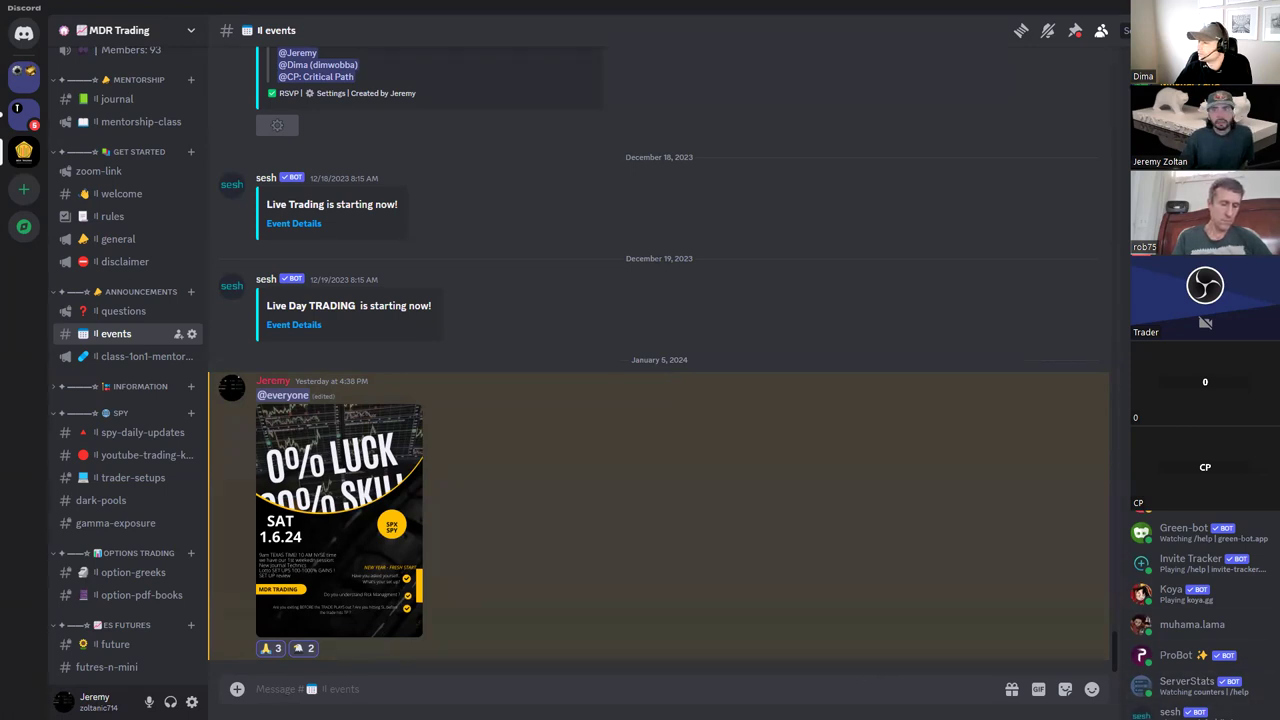
Switch to the Book 3 workbook in Excel for the web and dismiss its sharing-link dialog.
{"action": "key", "text": "alt+Tab"}
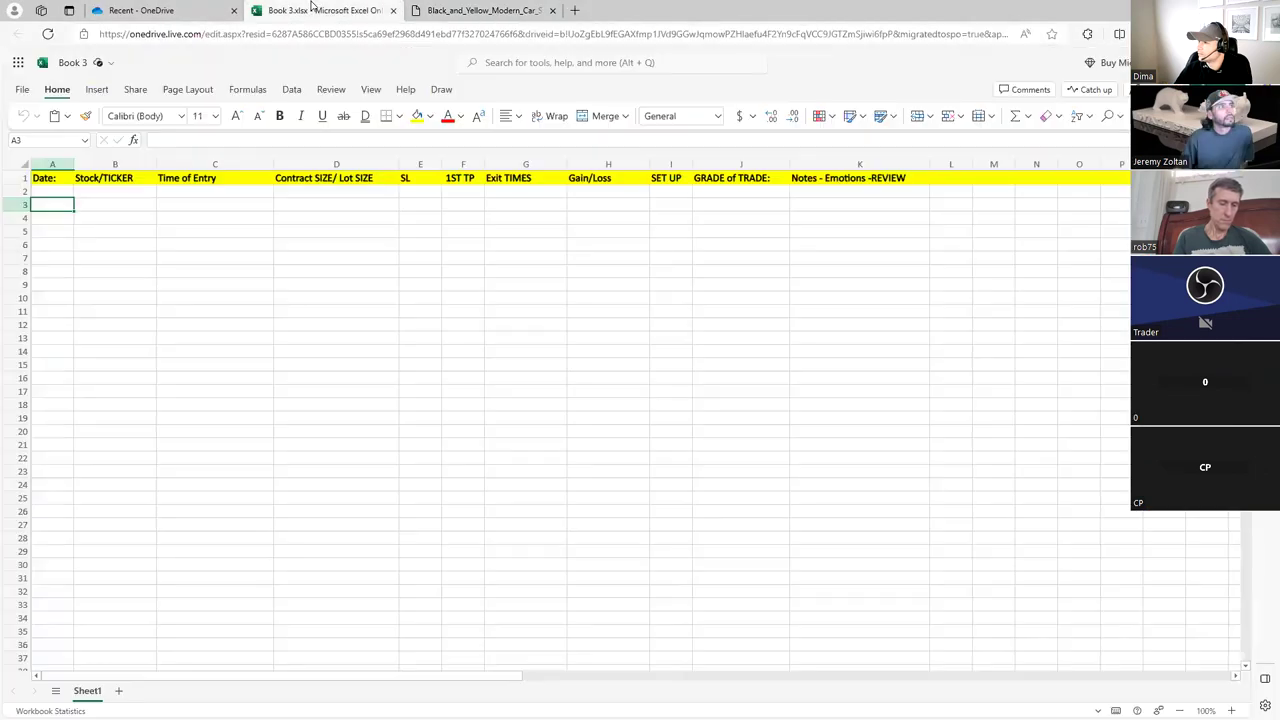
{"action": "left_click", "coordinate": [320, 10]}
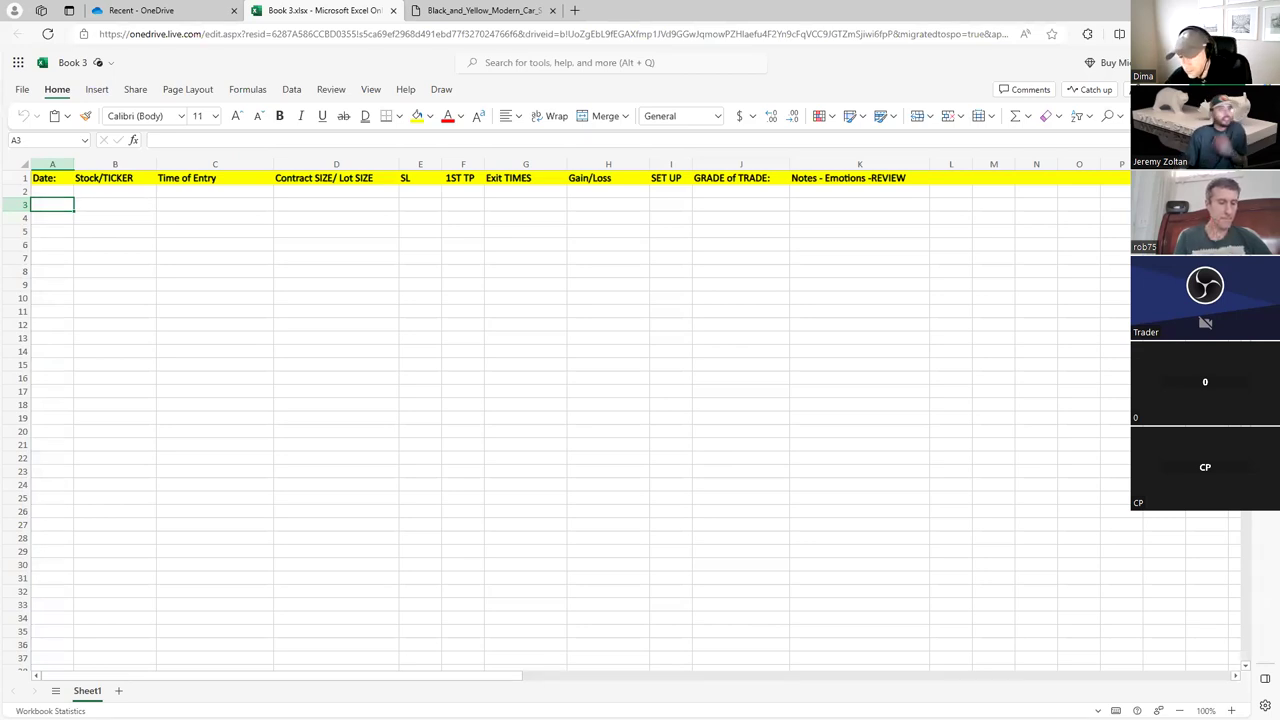
{"action": "left_click", "coordinate": [64, 178]}
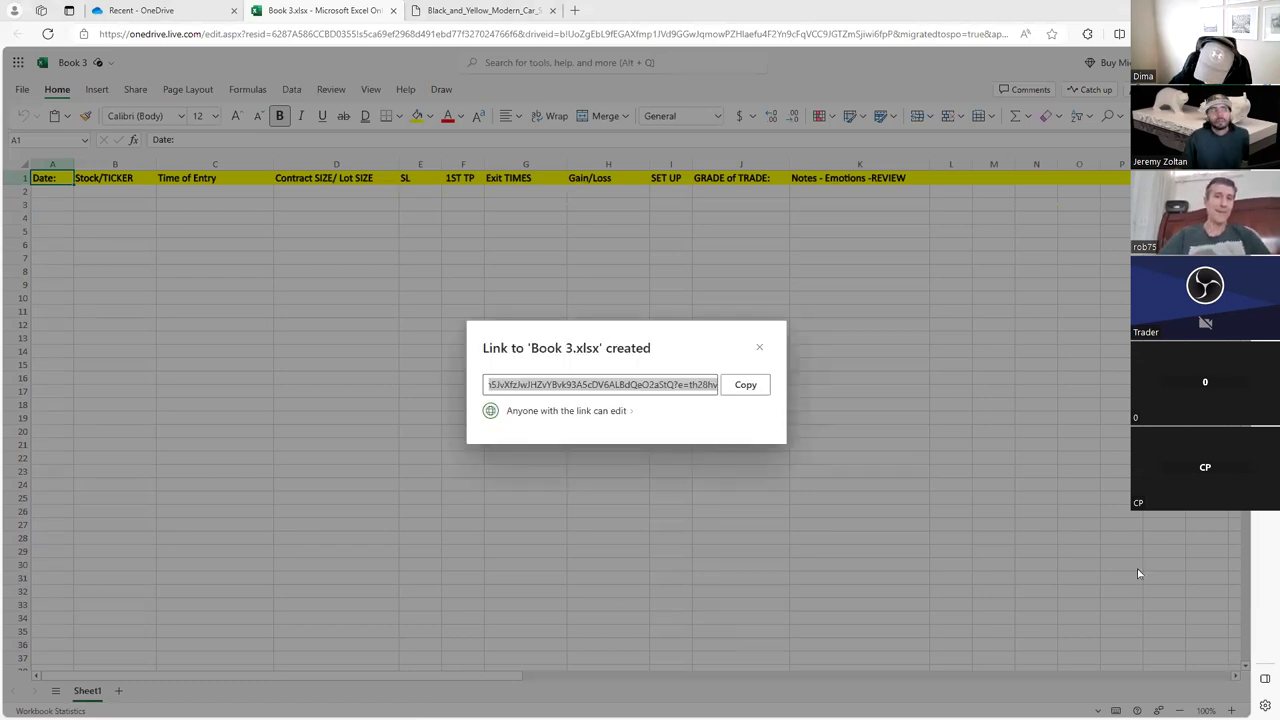
{"action": "left_click", "coordinate": [759, 347]}
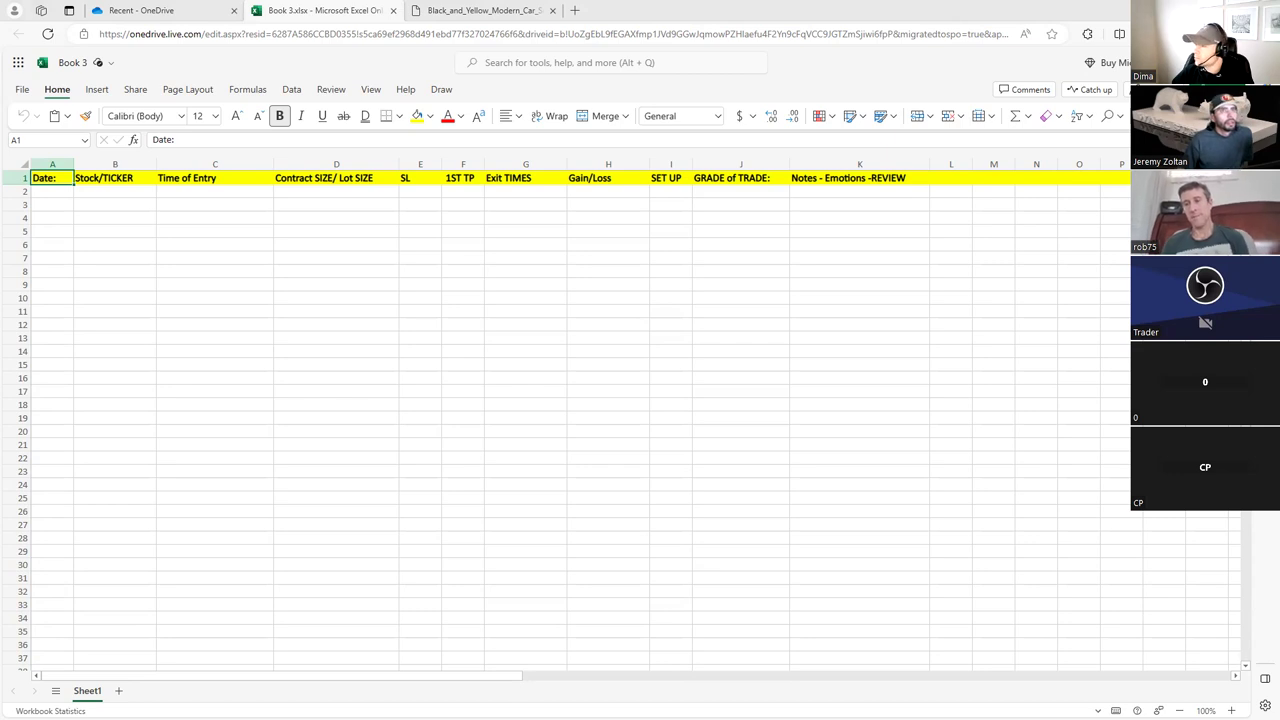
Fill in the first trade row with the date 1.5.24 and the ticker SPX.
{"action": "left_click_drag", "start_coordinate": [860, 604], "coordinate": [490, 618]}
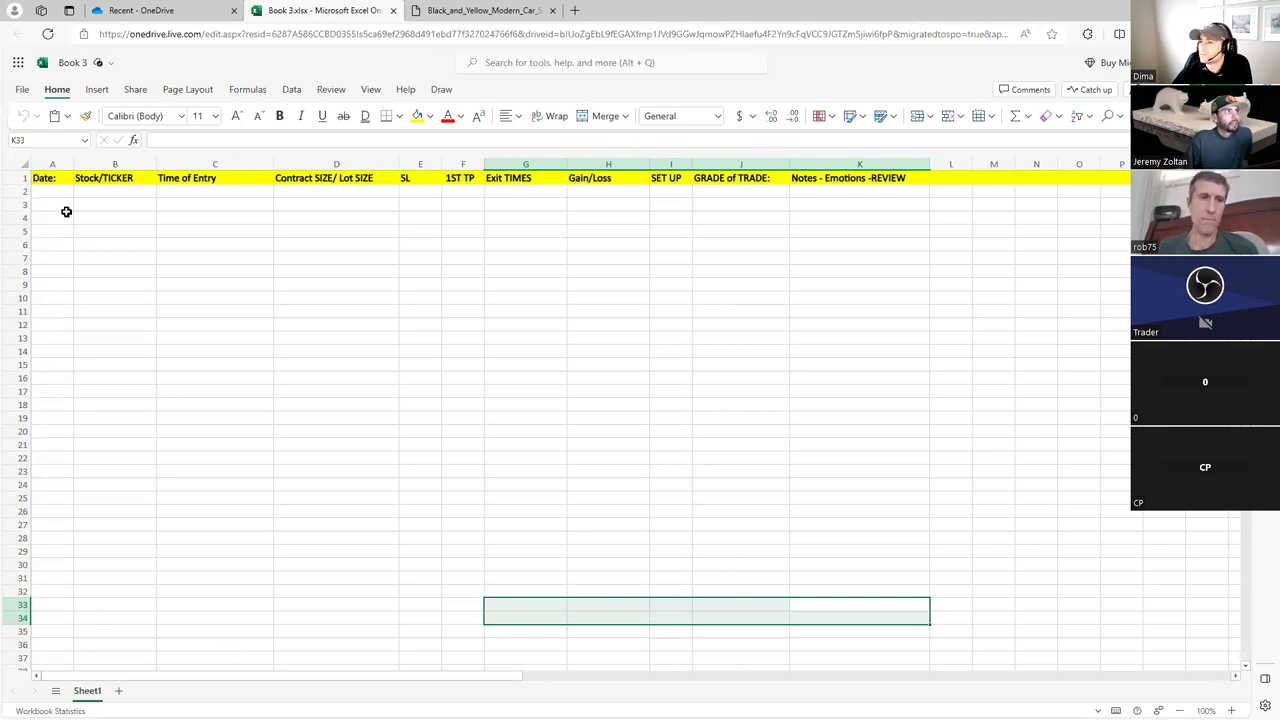
{"action": "left_click", "coordinate": [49, 177]}
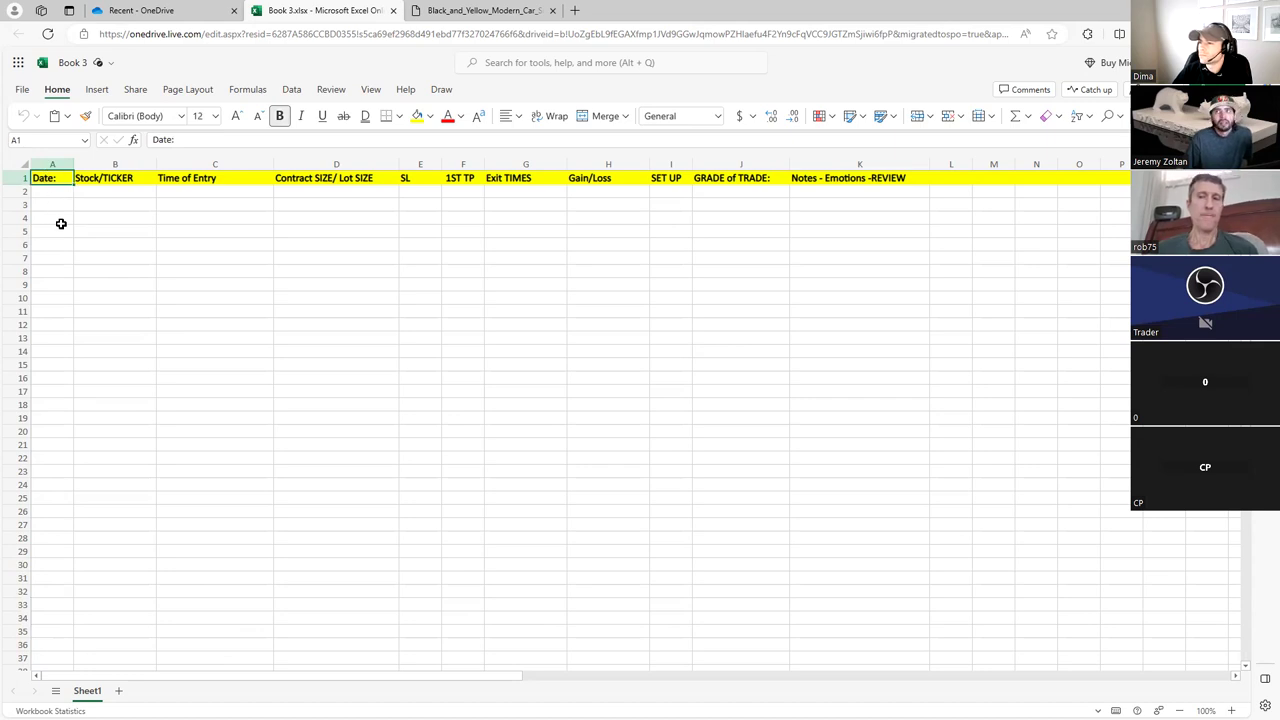
{"action": "left_click", "coordinate": [57, 194]}
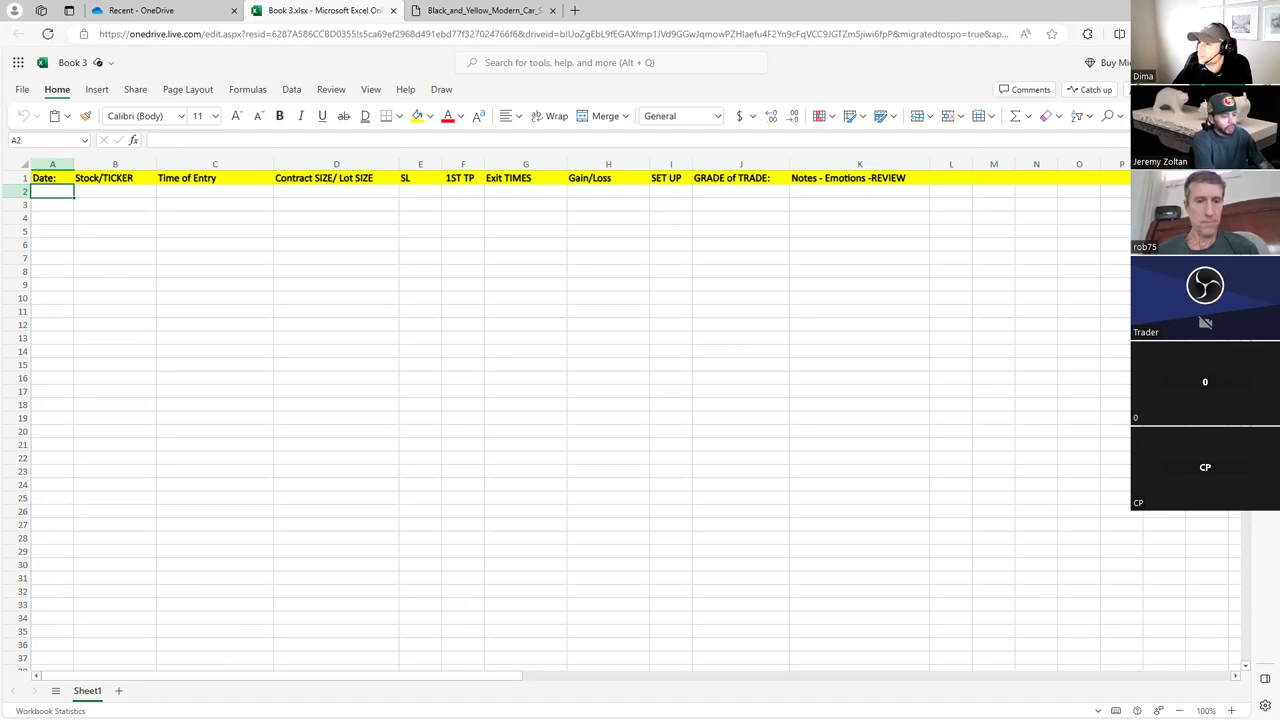
{"action": "type", "text": "1.5."}
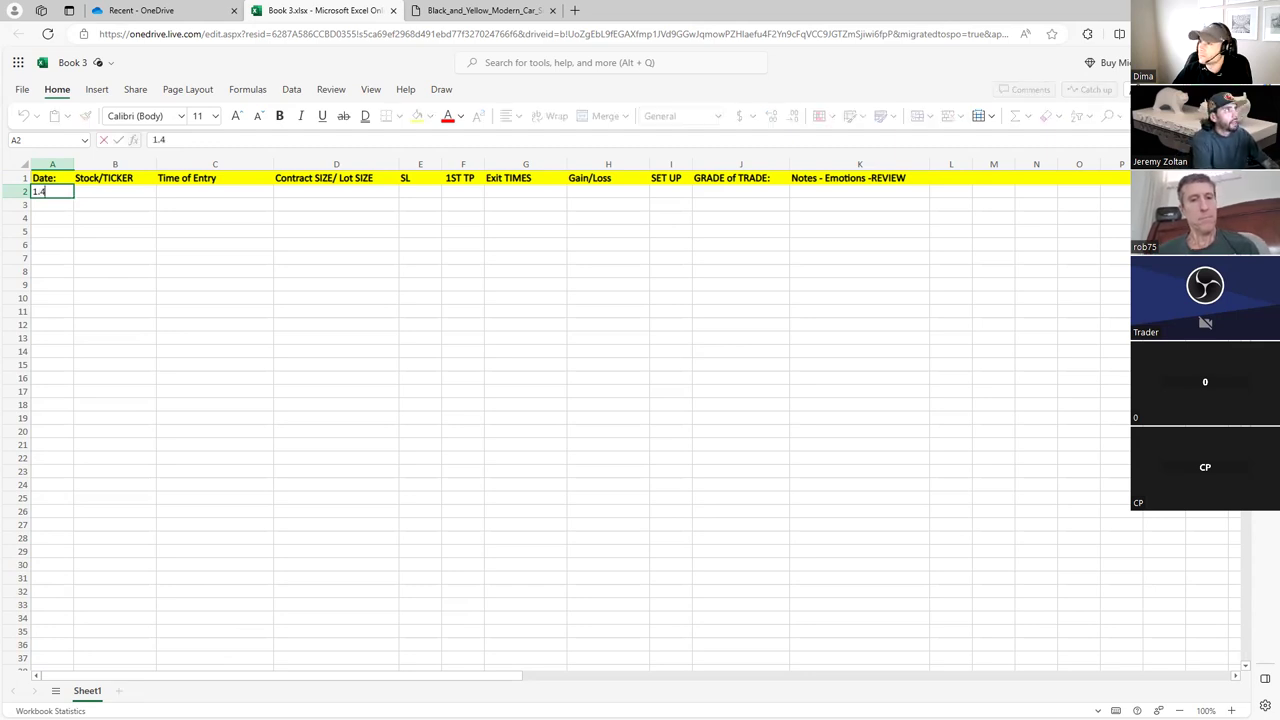
{"action": "type", "text": "24"}
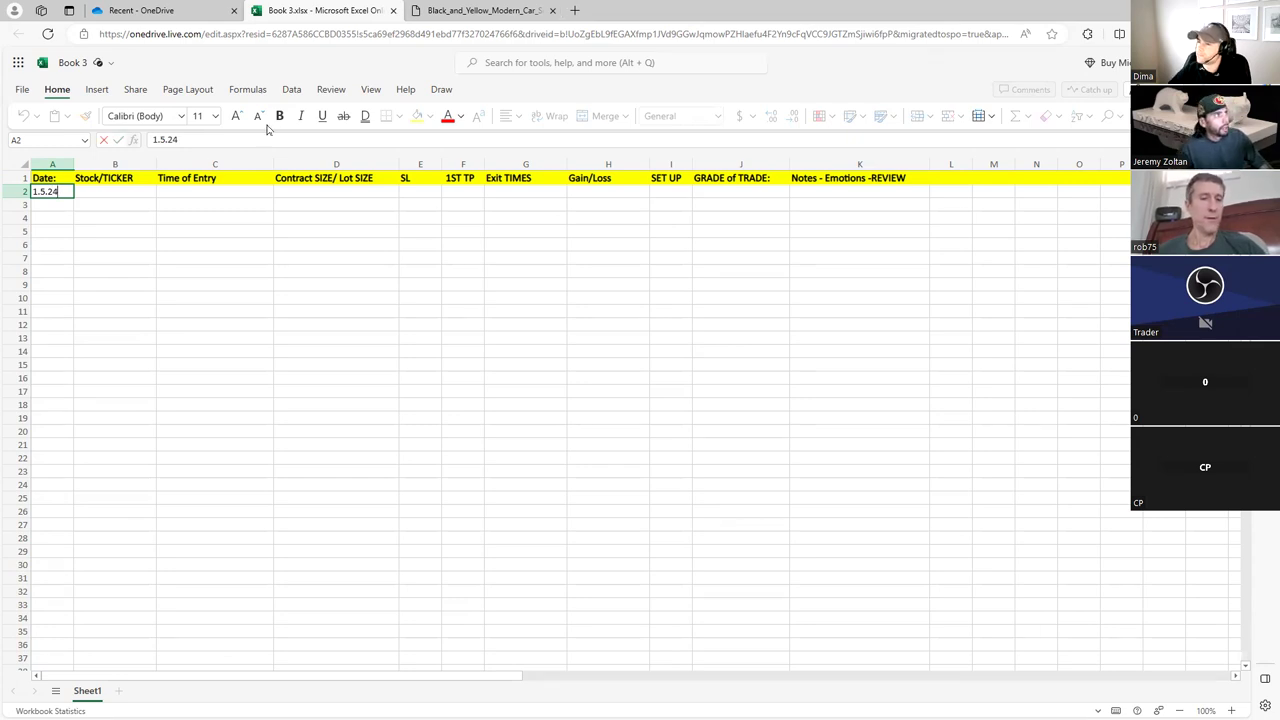
{"action": "left_click", "coordinate": [126, 194]}
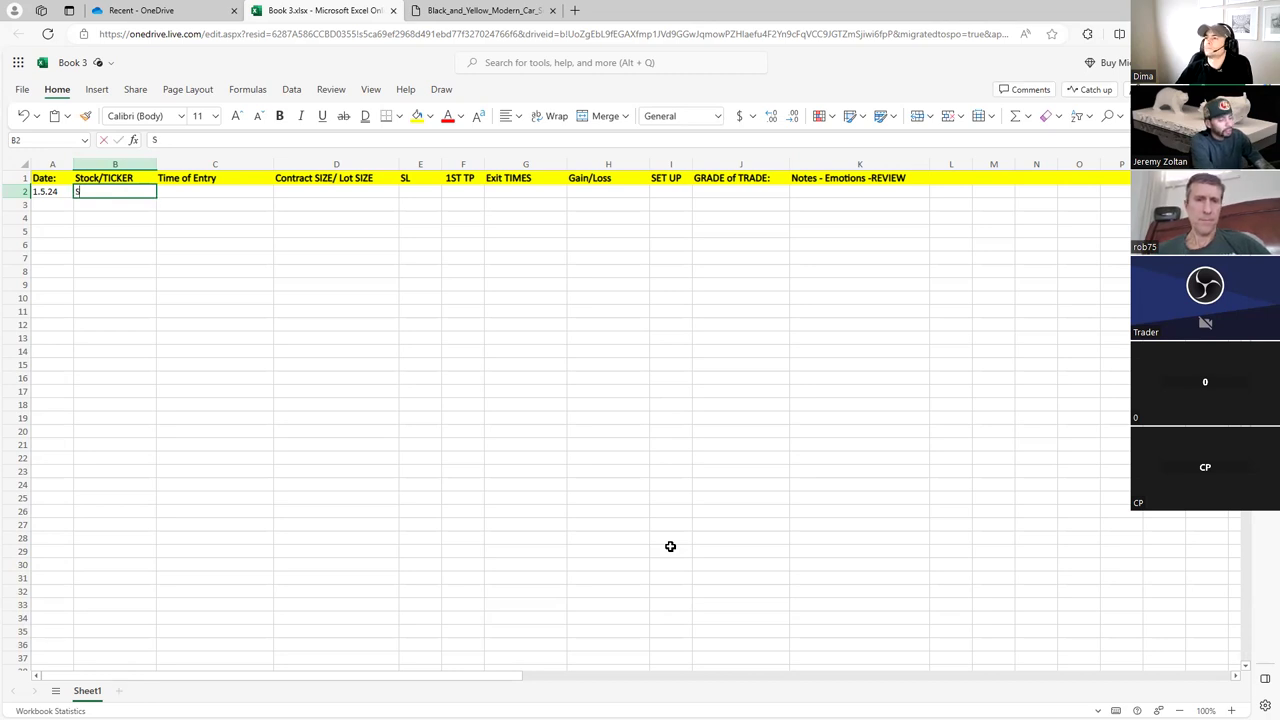
{"action": "type", "text": "SPX"}
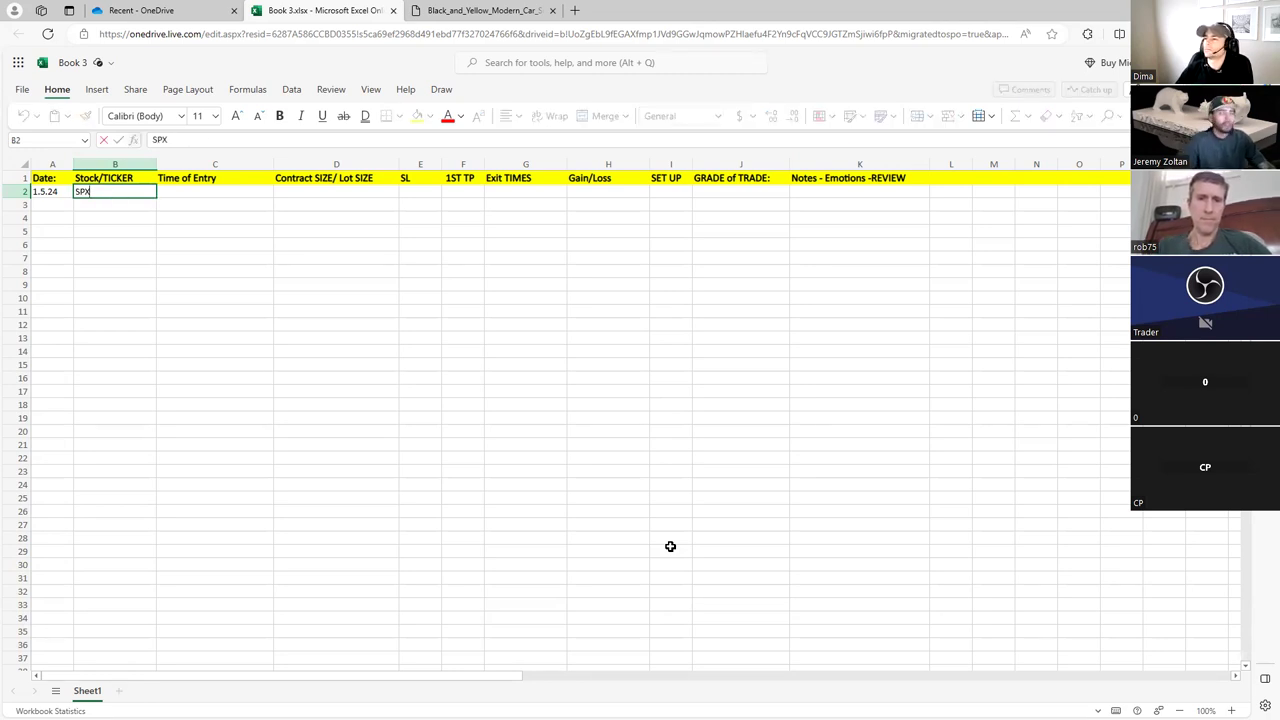
Switch the browser to full screen and enter "9:15 NYSE time" as the SPX trade's time of entry in row 2.
{"action": "left_click", "coordinate": [218, 194]}
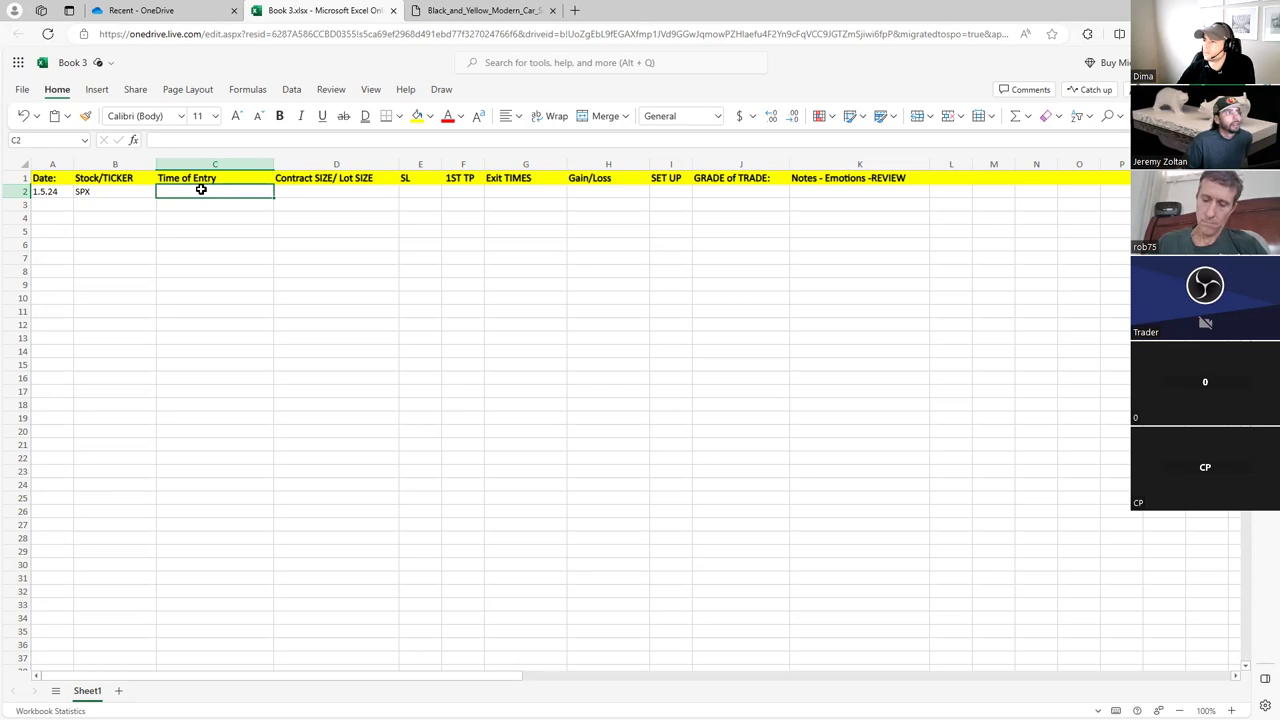
{"action": "left_click", "coordinate": [346, 191]}
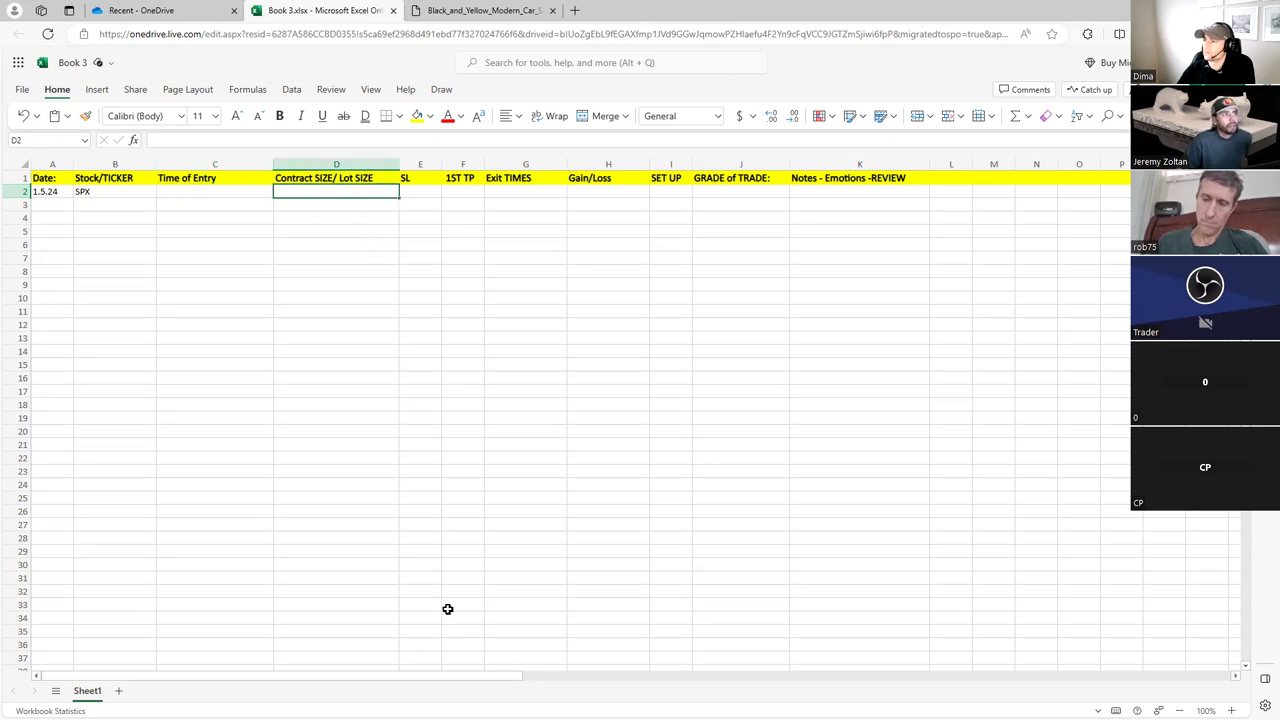
{"action": "left_click", "coordinate": [193, 190]}
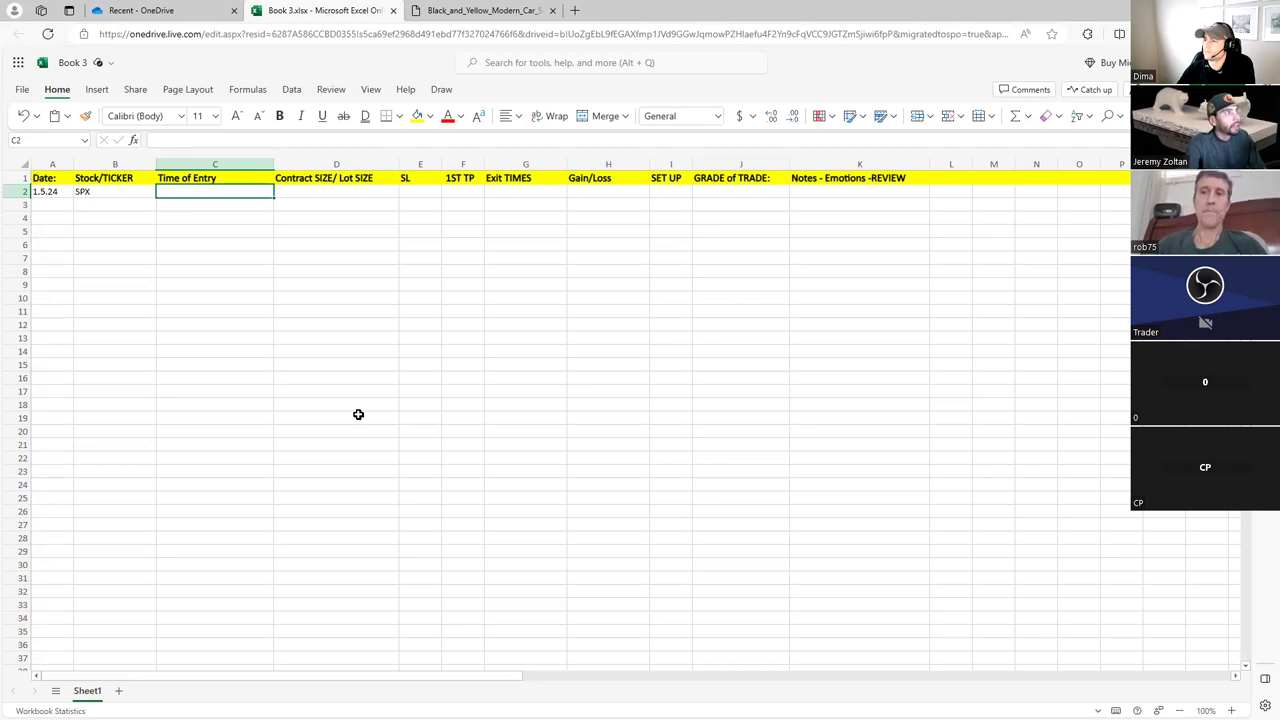
{"action": "type", "text": "914"}
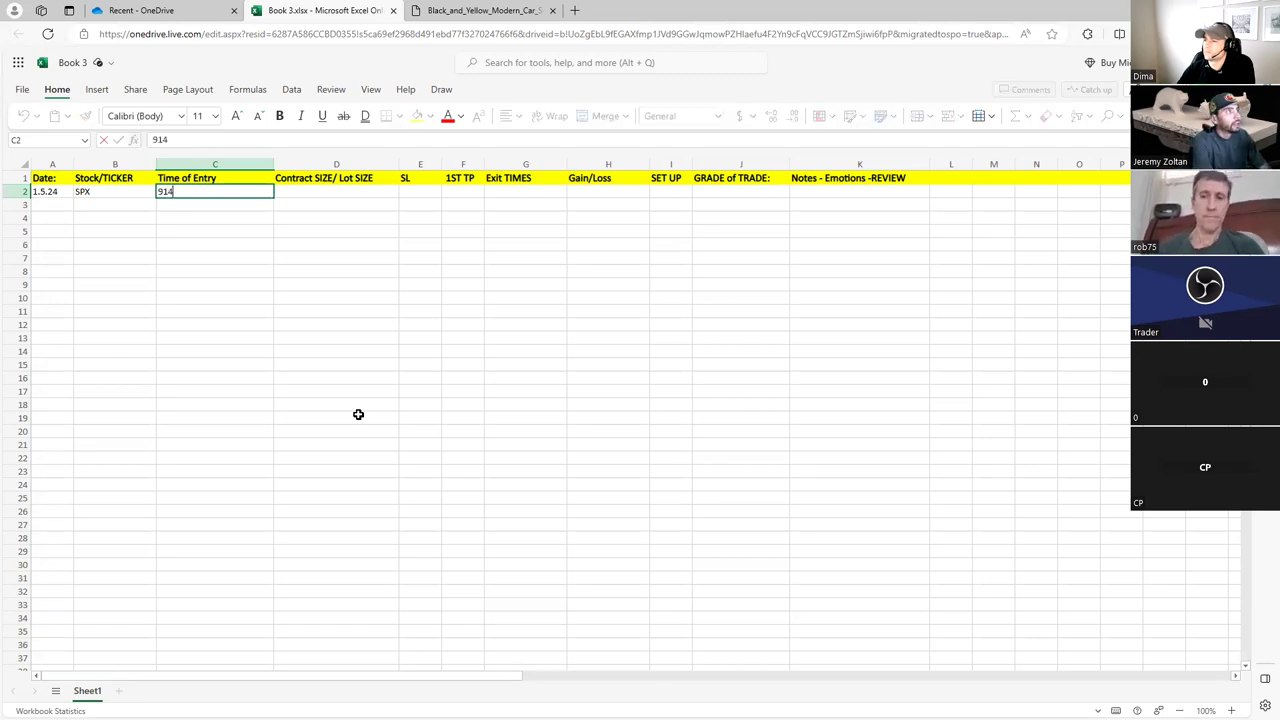
{"action": "type", "text": ";15 N"}
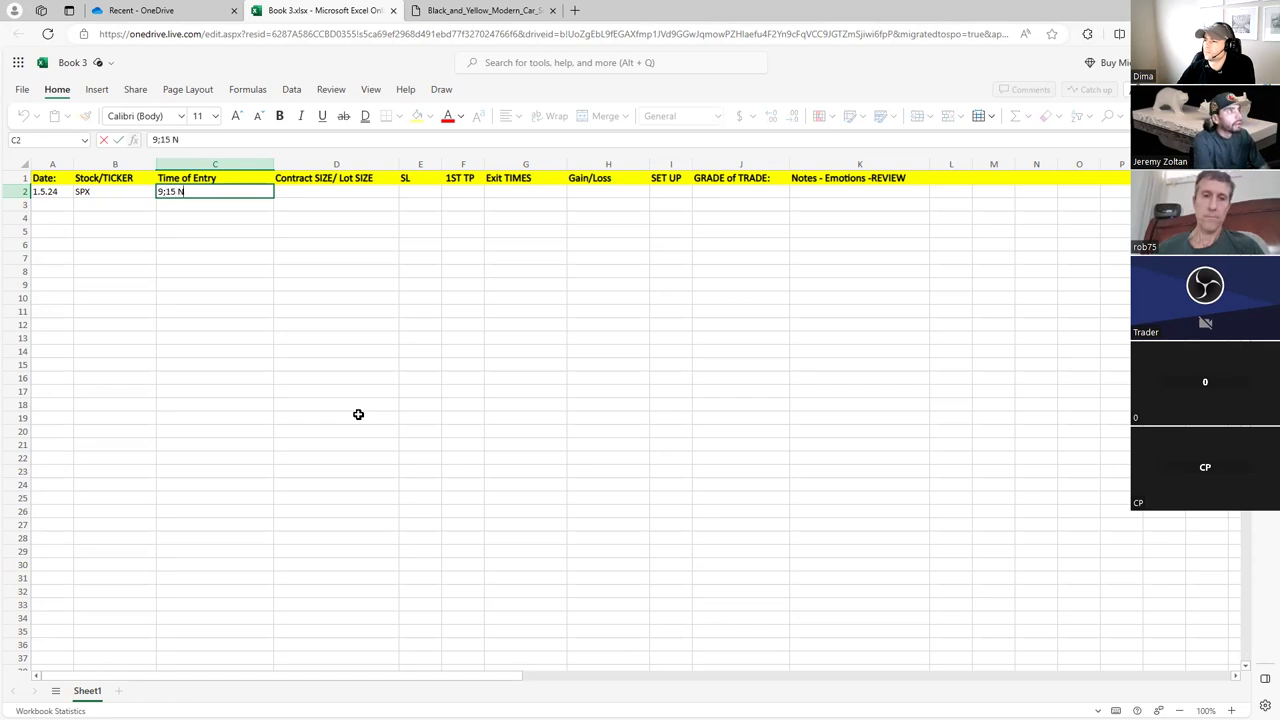
{"action": "key", "text": "F11"}
{"action": "key", "text": "BackSpace"}
{"action": "key", "text": "BackSpace"}
{"action": "type", "text": ":1"}
{"action": "type", "text": "AM"}
{"action": "key", "text": "Escape"}
{"action": "type", "text": "Y"}
{"action": "key", "text": "Escape"}
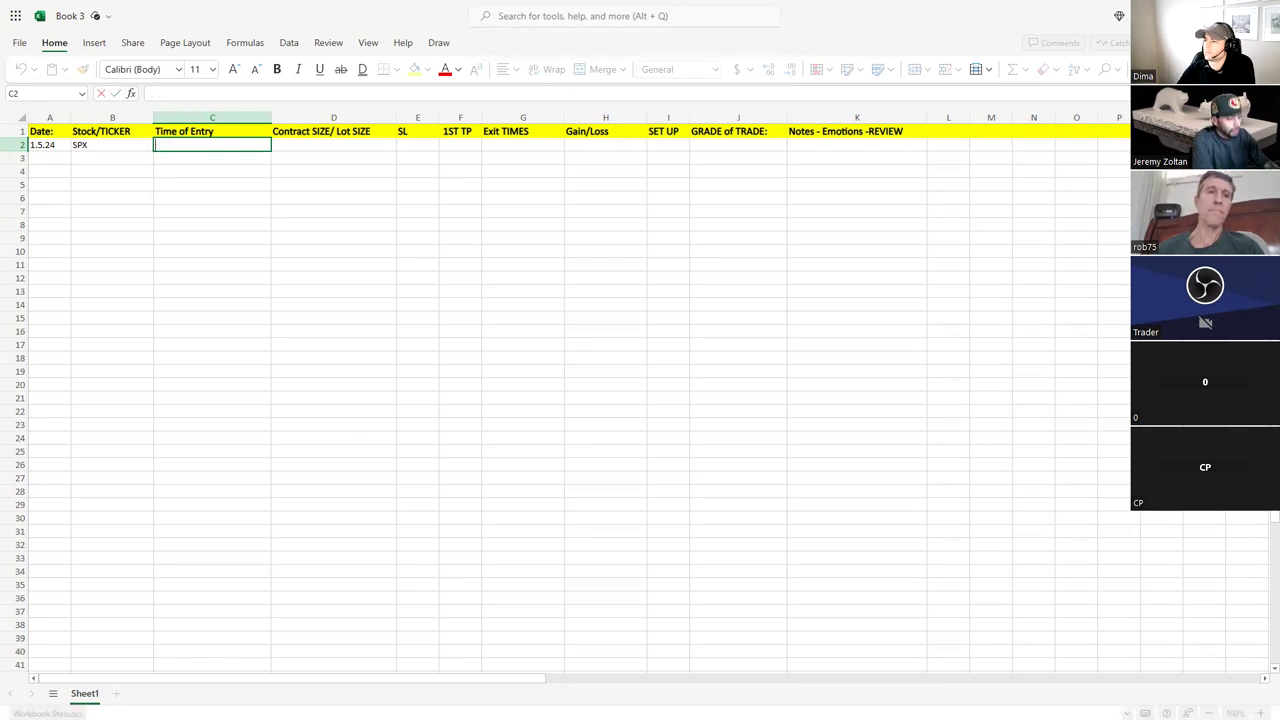
{"action": "type", "text": "9:15 NYSE time"}
Enter "5 contracts Pilot Position" as the SPX trade's contract size in row 2.
{"action": "left_click", "coordinate": [344, 145]}
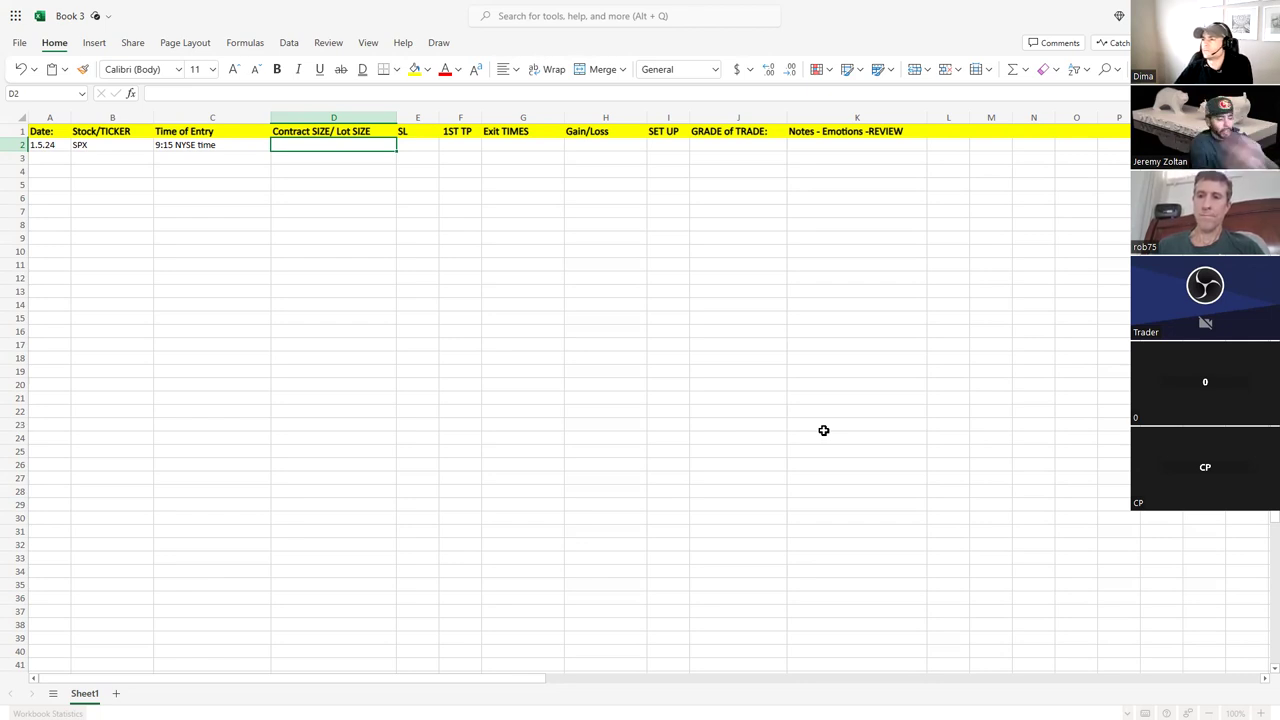
{"action": "type", "text": "5"}
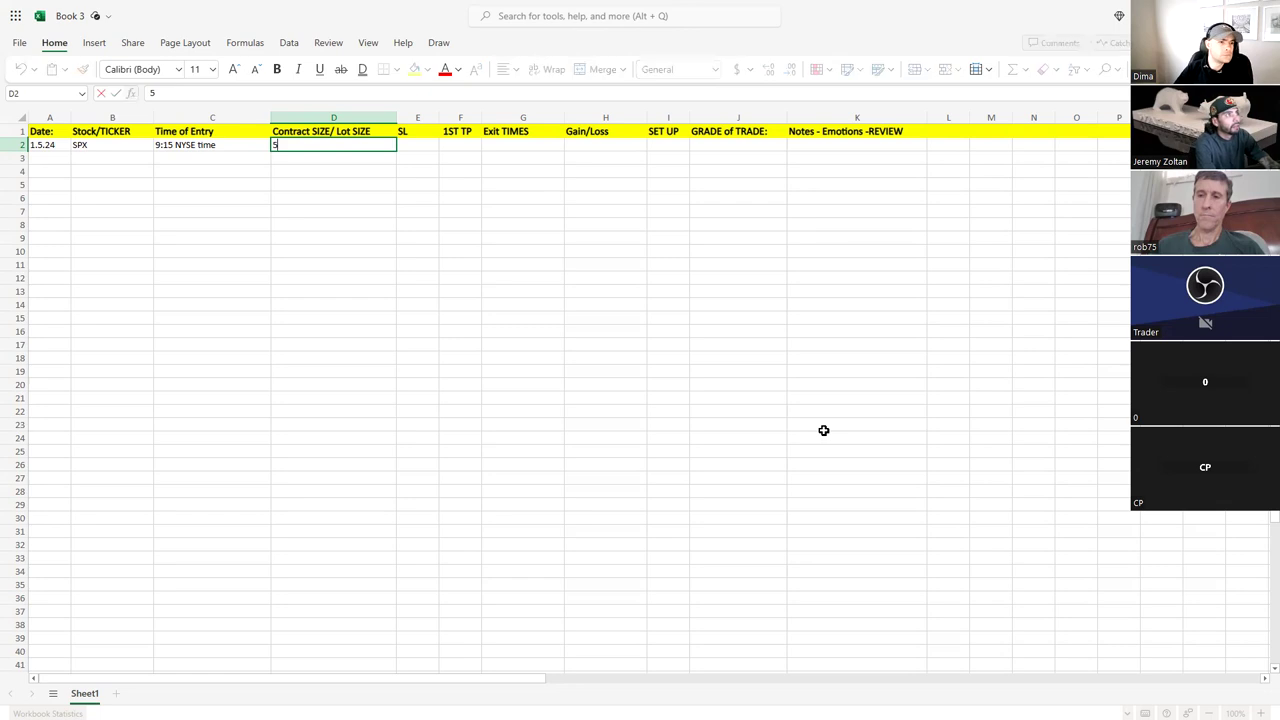
{"action": "type", "text": " cont"}
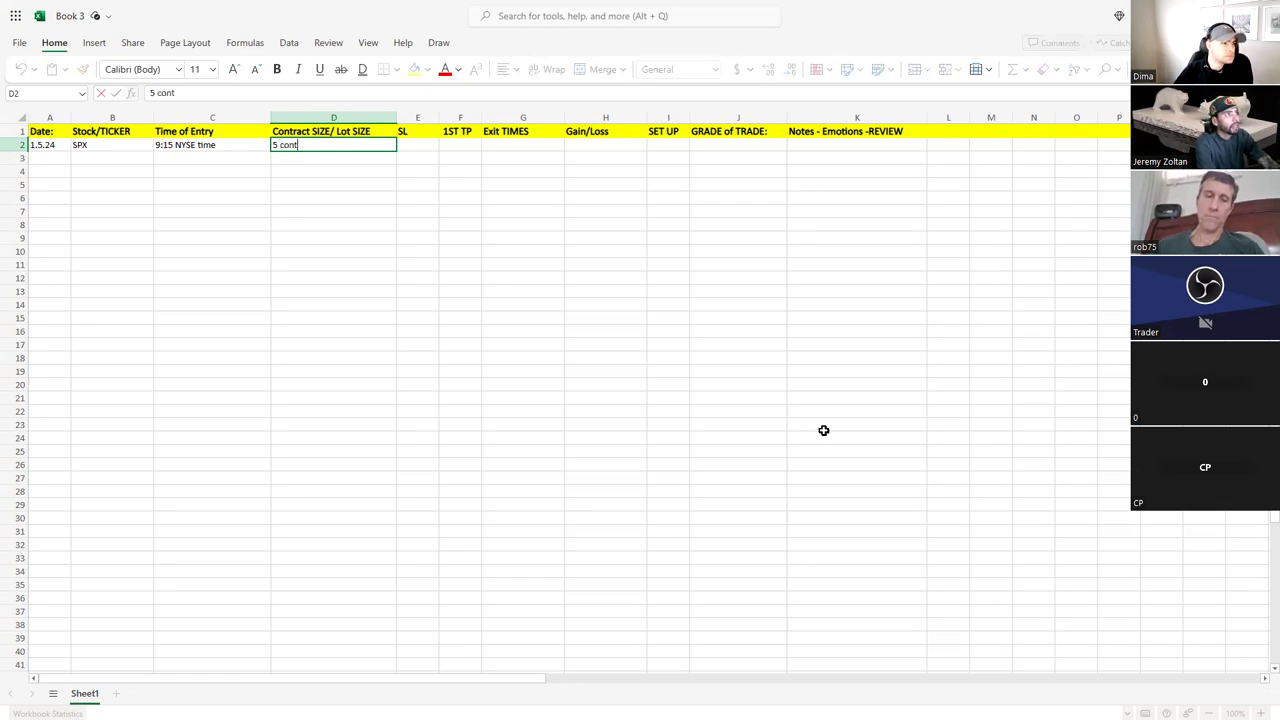
{"action": "type", "text": "ract"}
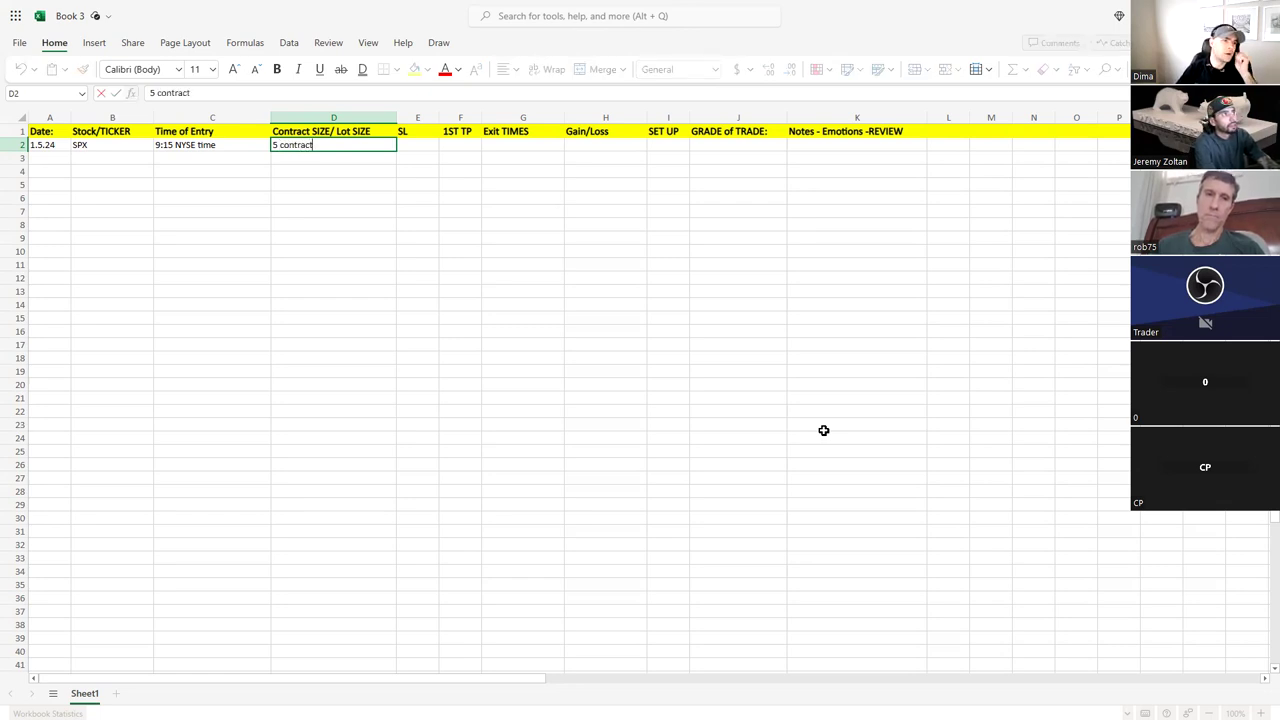
{"action": "type", "text": "s Pilot "}
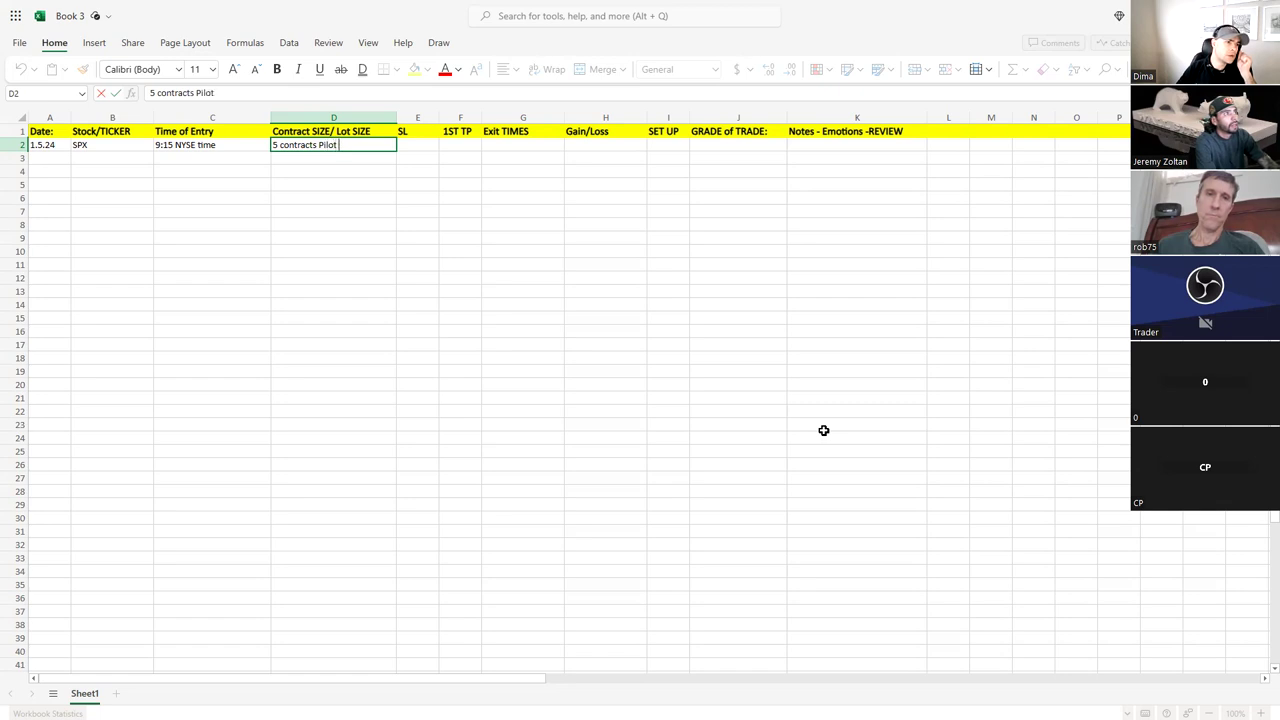
{"action": "type", "text": "Position"}
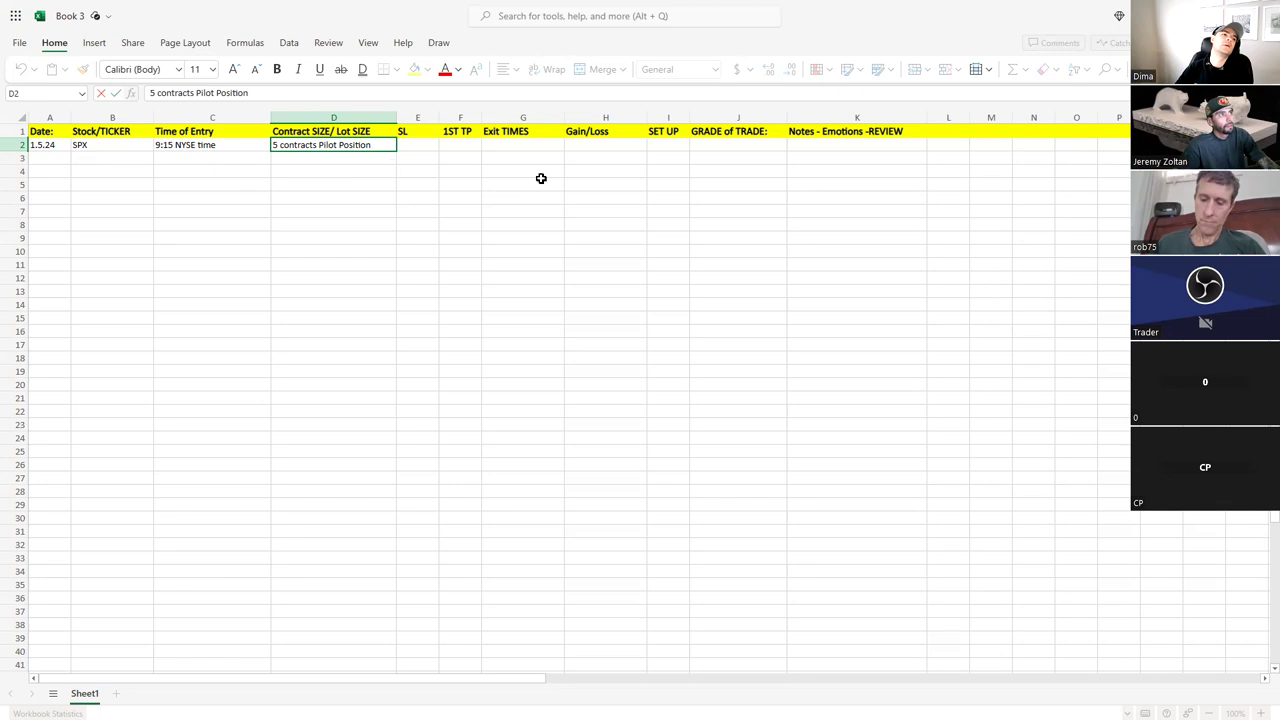
Enter "457 Key LEVEL" as the SPX trade's SL and widen column E to fit the text.
{"action": "left_click", "coordinate": [415, 146]}
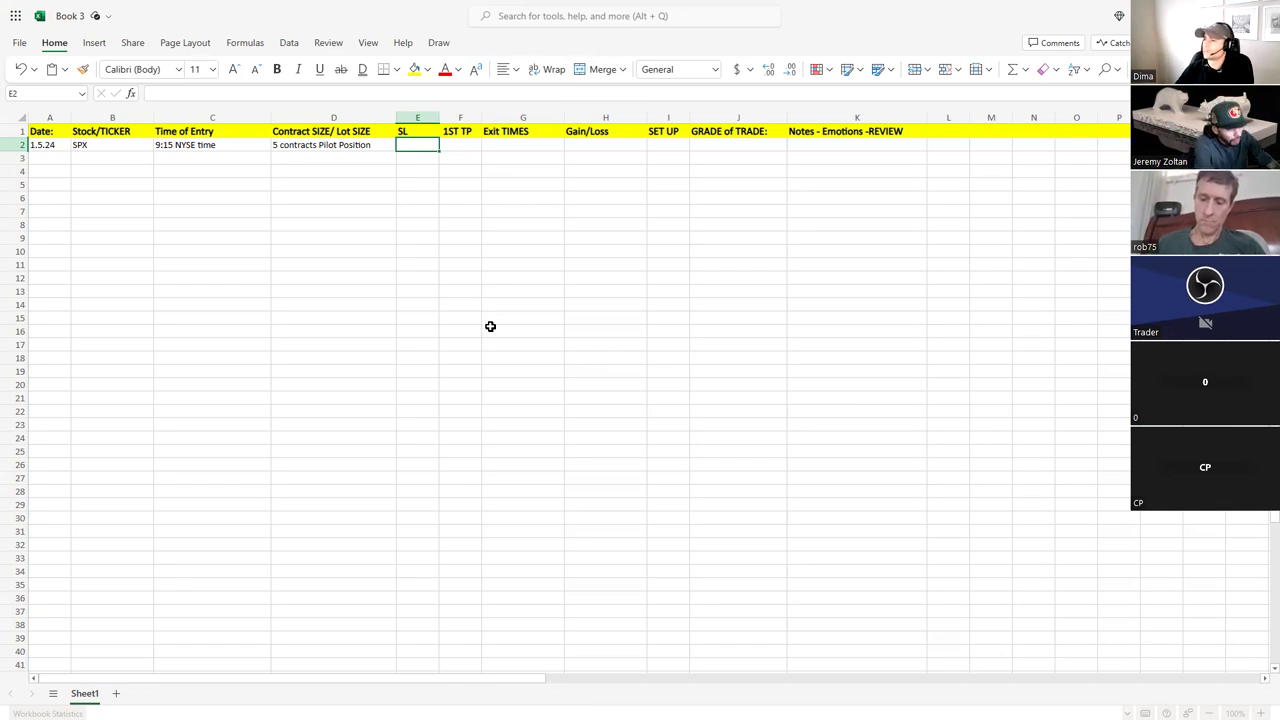
{"action": "type", "text": "45"}
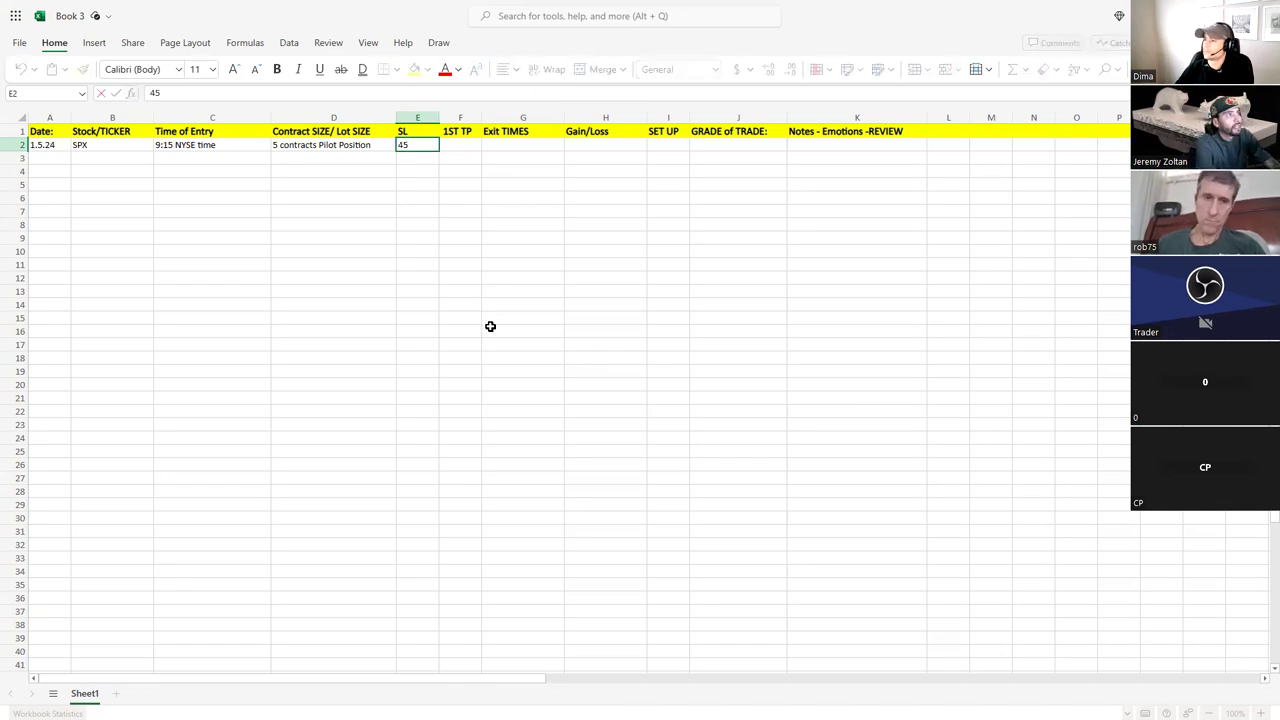
{"action": "type", "text": "6"}
{"action": "key", "text": "BackSpace"}
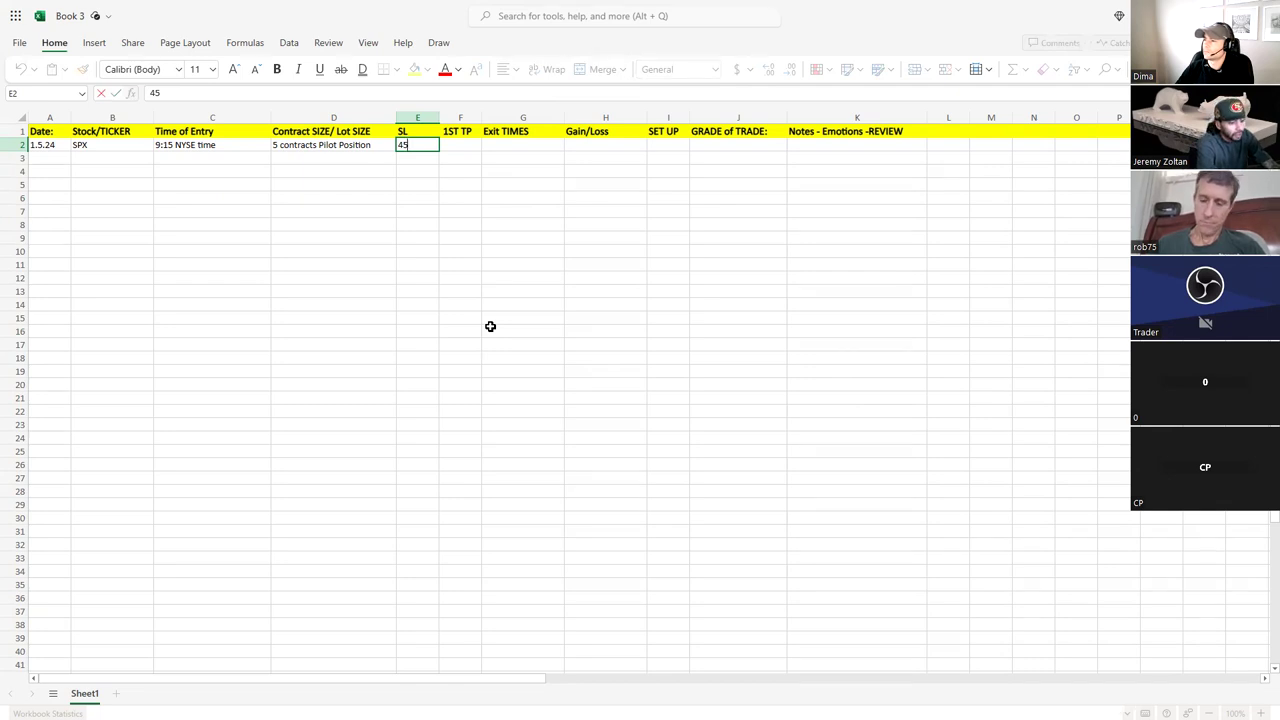
{"action": "type", "text": "7 Ket"}
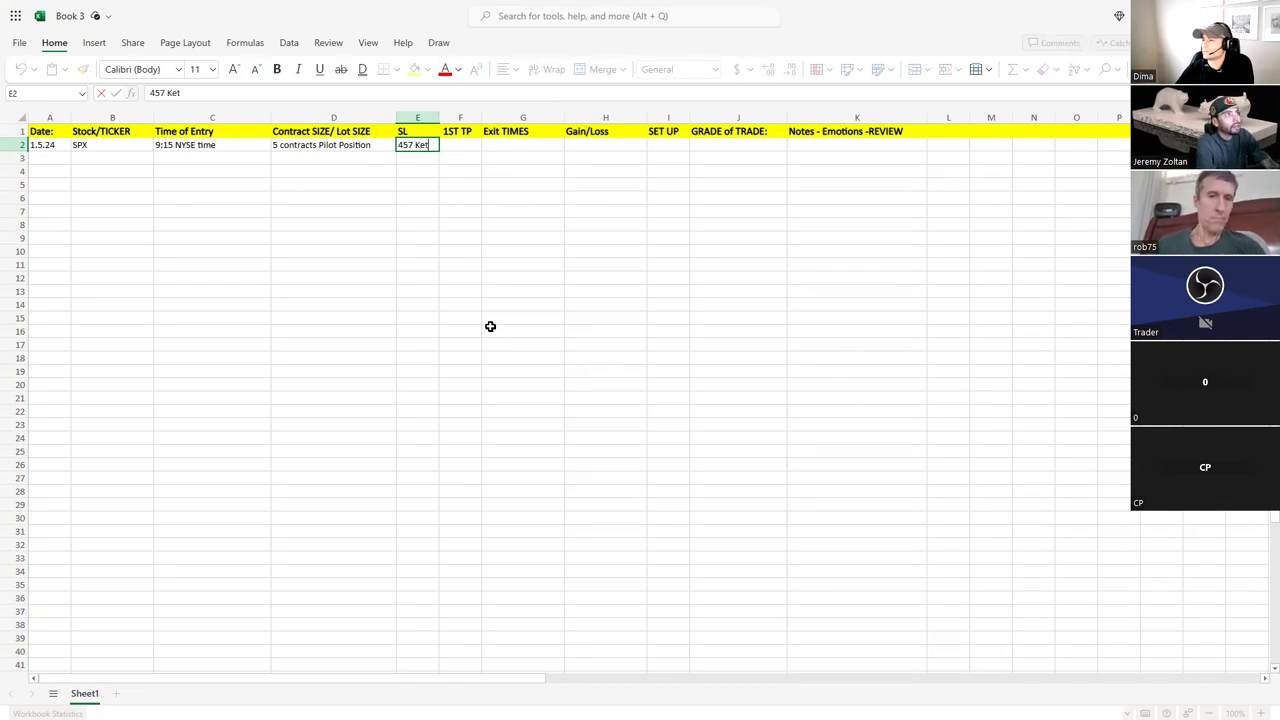
{"action": "key", "text": "BackSpace"}
{"action": "type", "text": "y LEVEL"}
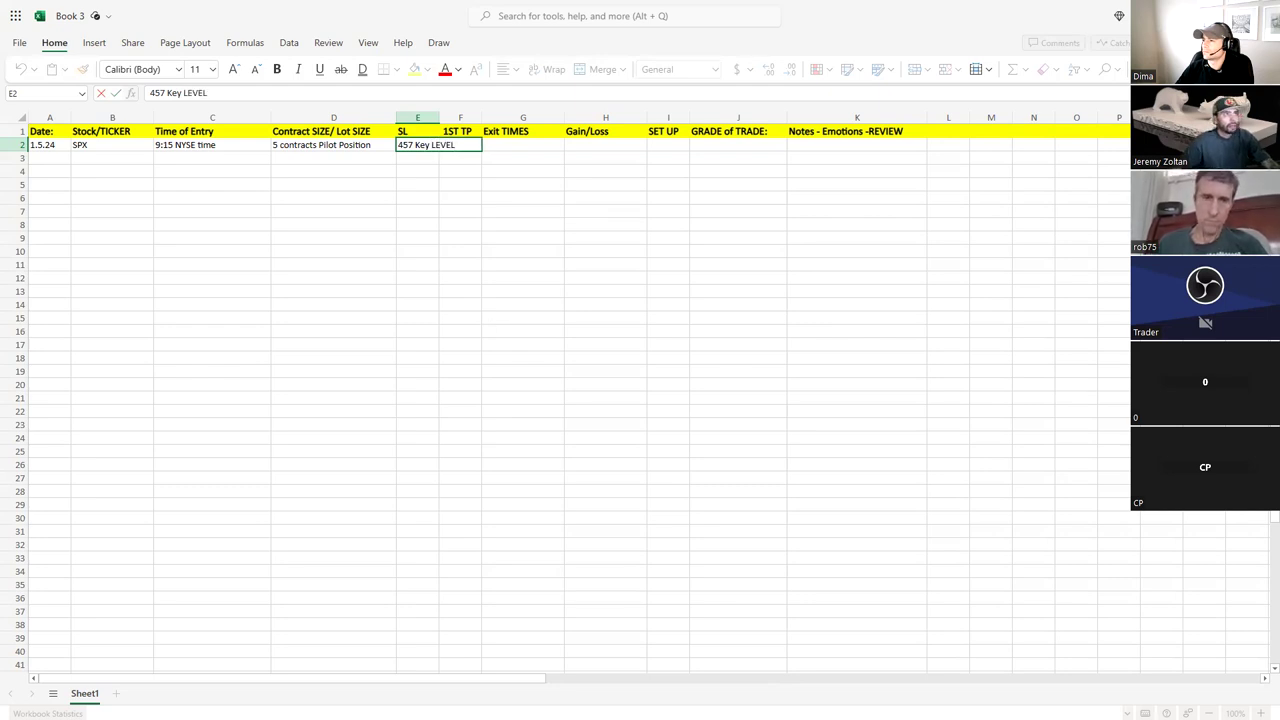
{"action": "left_click", "coordinate": [418, 117]}
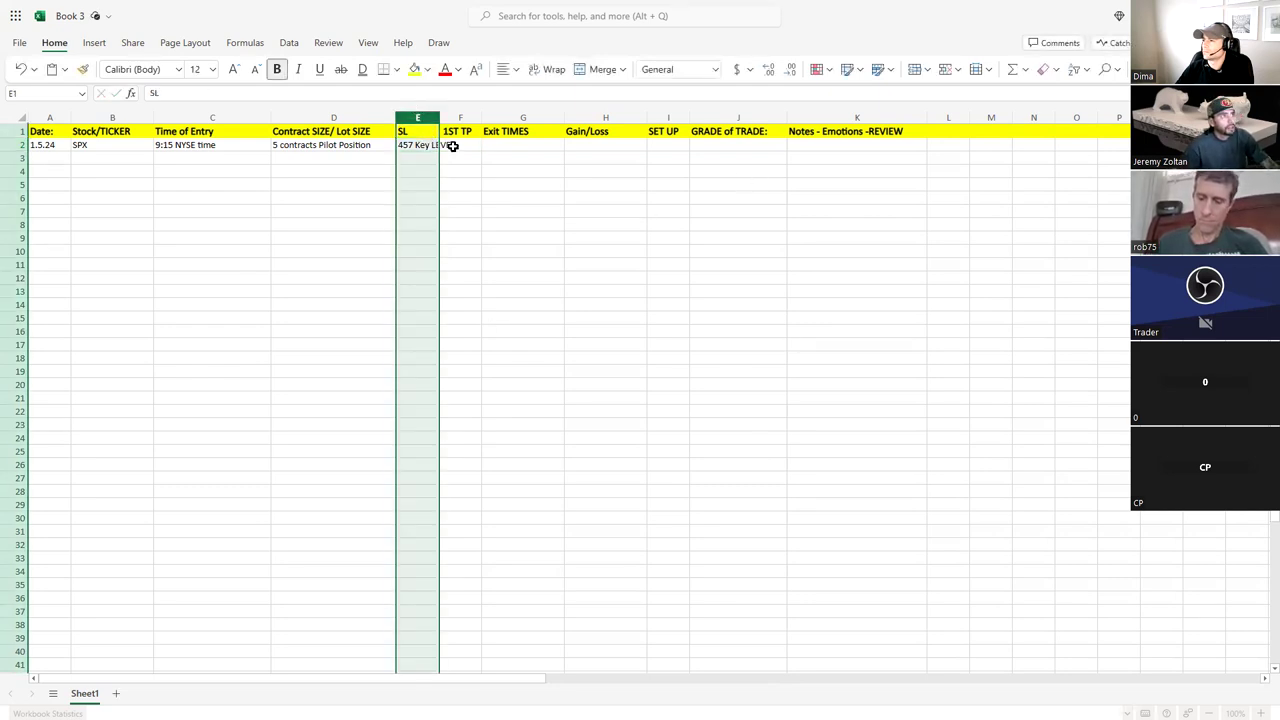
{"action": "left_click_drag", "start_coordinate": [439, 117], "coordinate": [473, 117]}
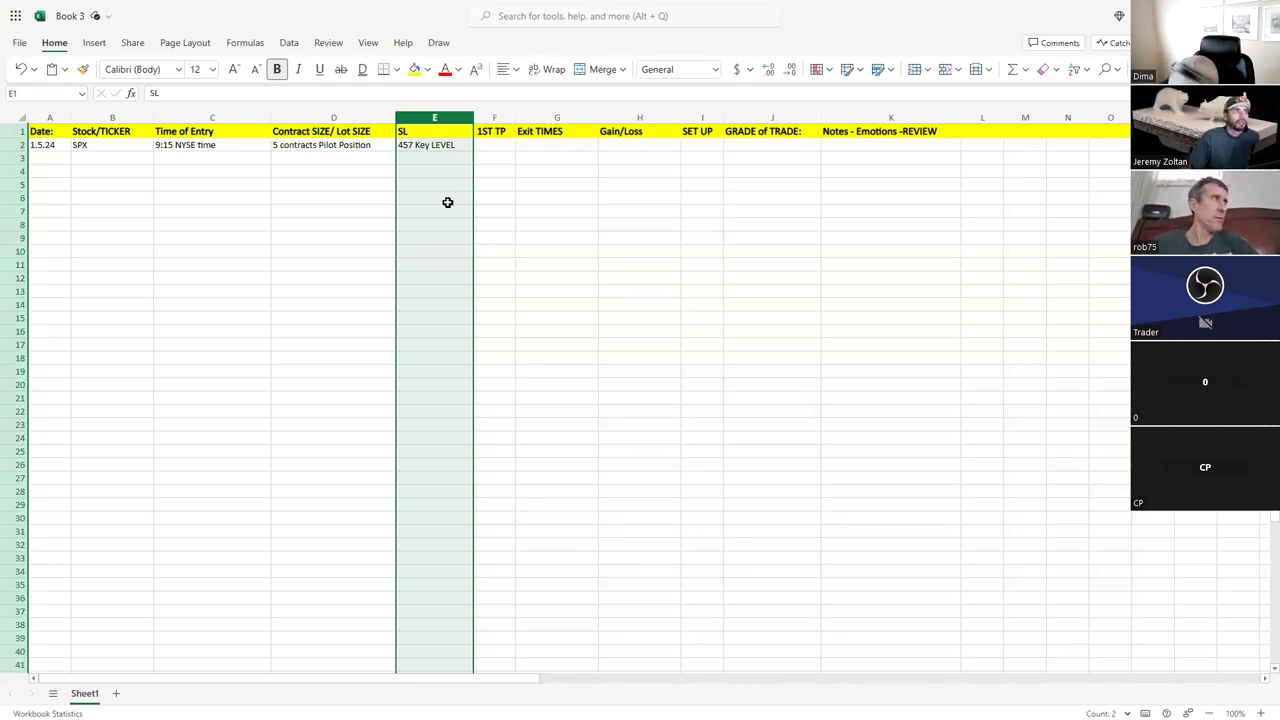
Enter "458BJ key" as the SPX trade's 1ST TP value in row 2.
{"action": "left_click", "coordinate": [495, 145]}
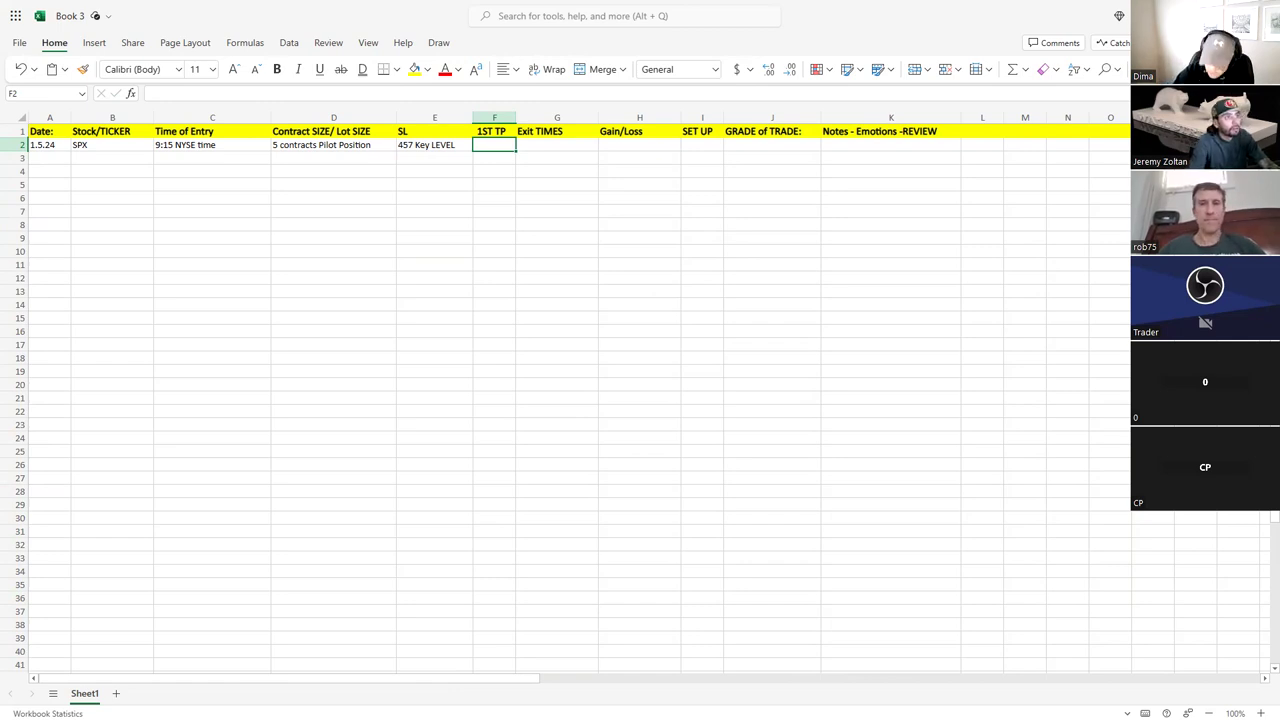
{"action": "type", "text": "457"}
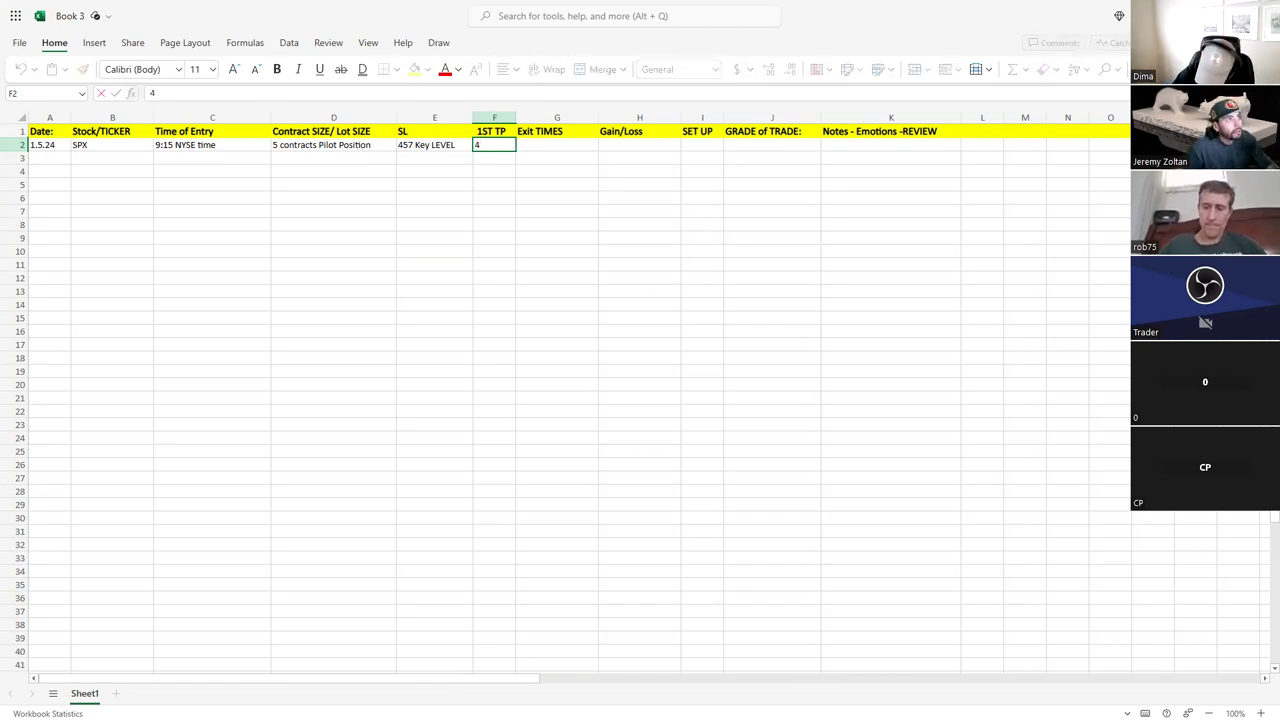
{"action": "key", "text": "BackSpace"}
{"action": "type", "text": "8 B"}
{"action": "key", "text": "BackSpace"}
{"action": "key", "text": "BackSpace"}
{"action": "key", "text": "BackSpace"}
{"action": "key", "text": "BackSpace"}
{"action": "key", "text": "BackSpace"}
{"action": "type", "text": "458"}
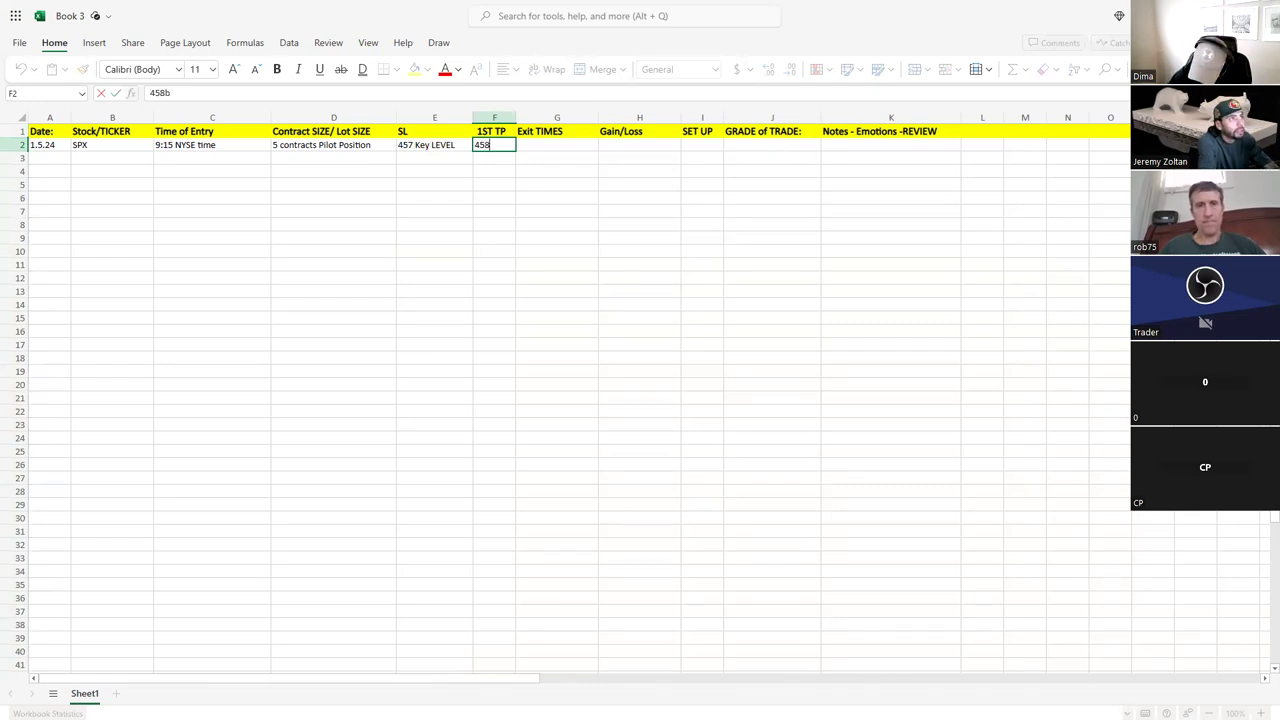
{"action": "type", "text": "BJ key"}
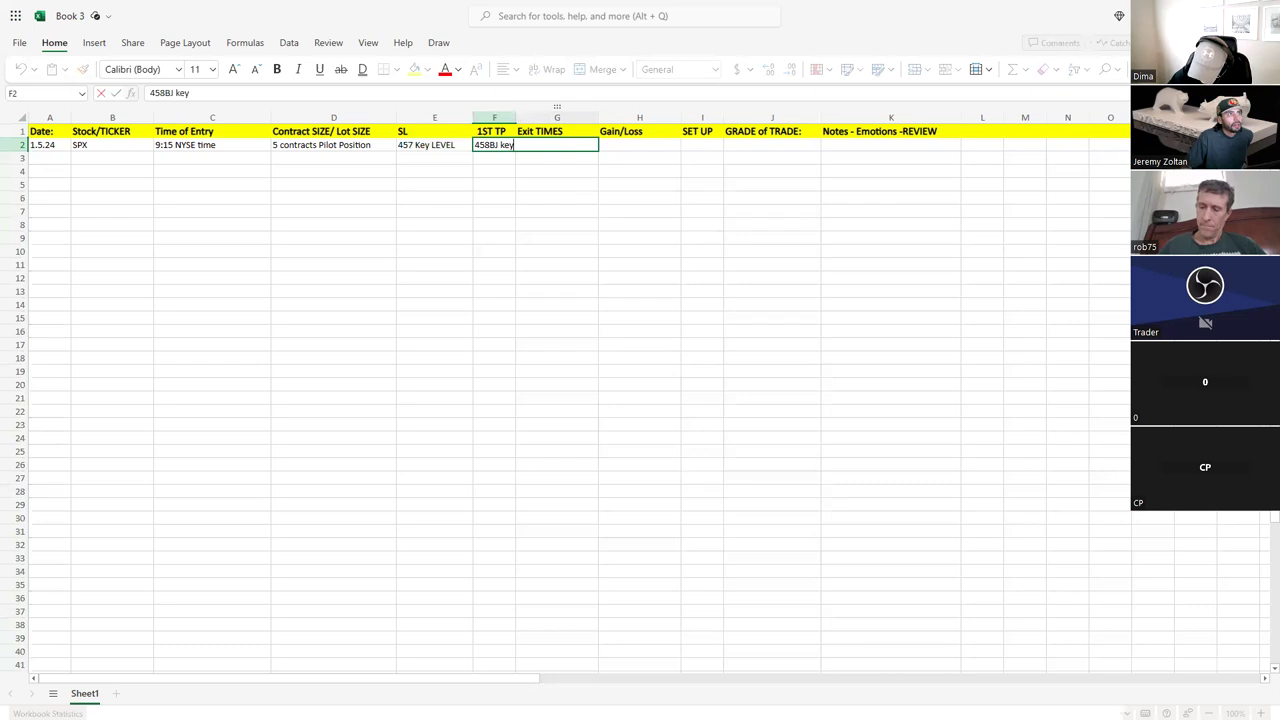
{"action": "left_click", "coordinate": [608, 130]}
{"action": "left_click", "coordinate": [551, 146]}
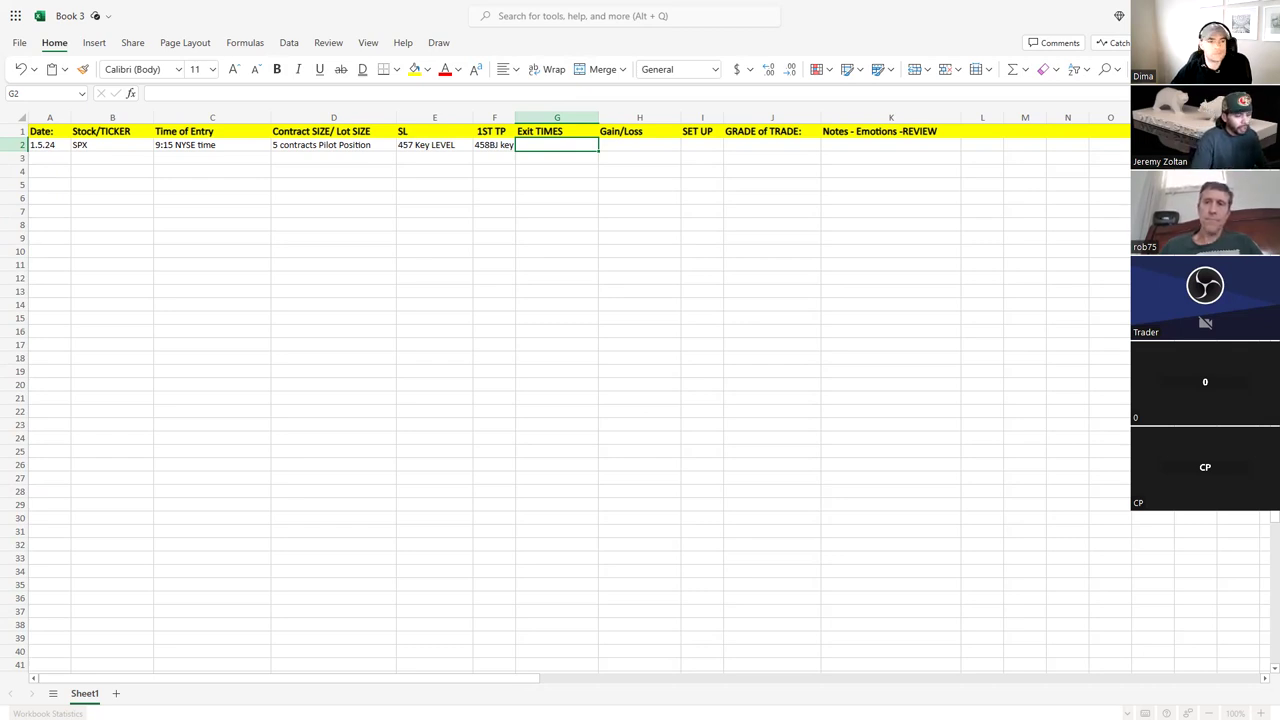
Enter "9:45 Nyse time" as the SPX trade's exit time in row 2.
{"action": "type", "text": "9:"}
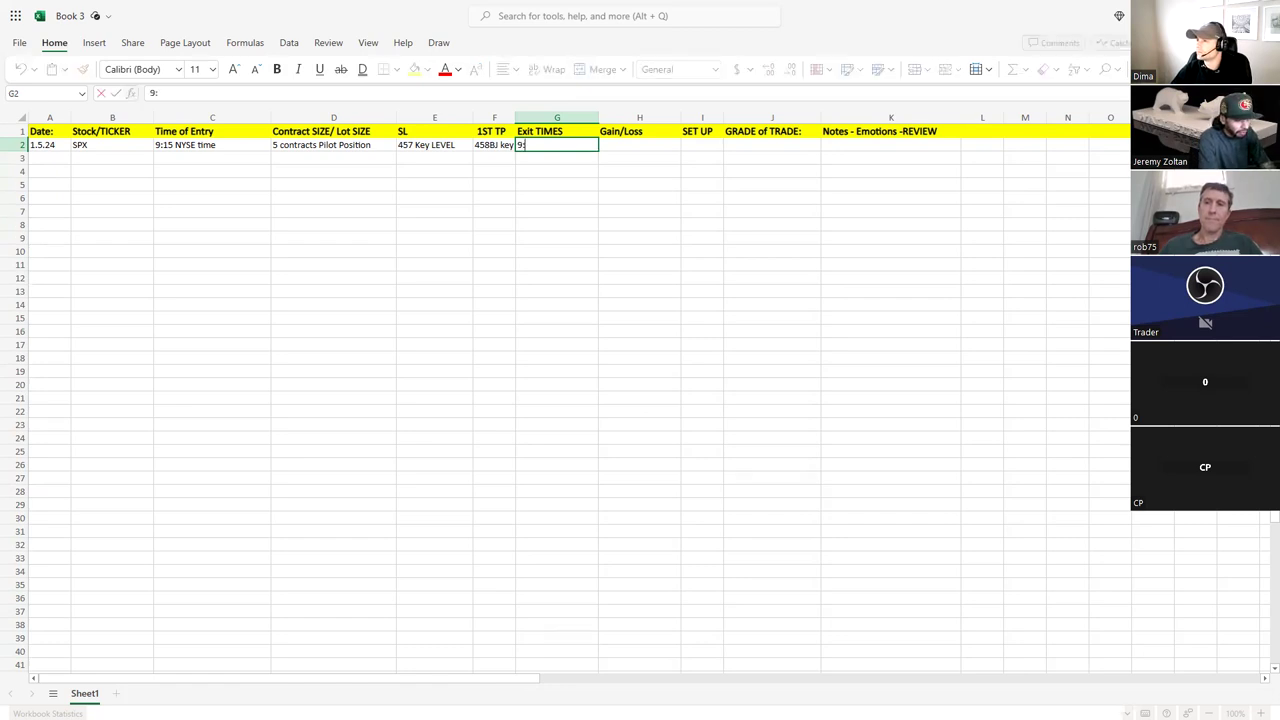
{"action": "type", "text": "45"}
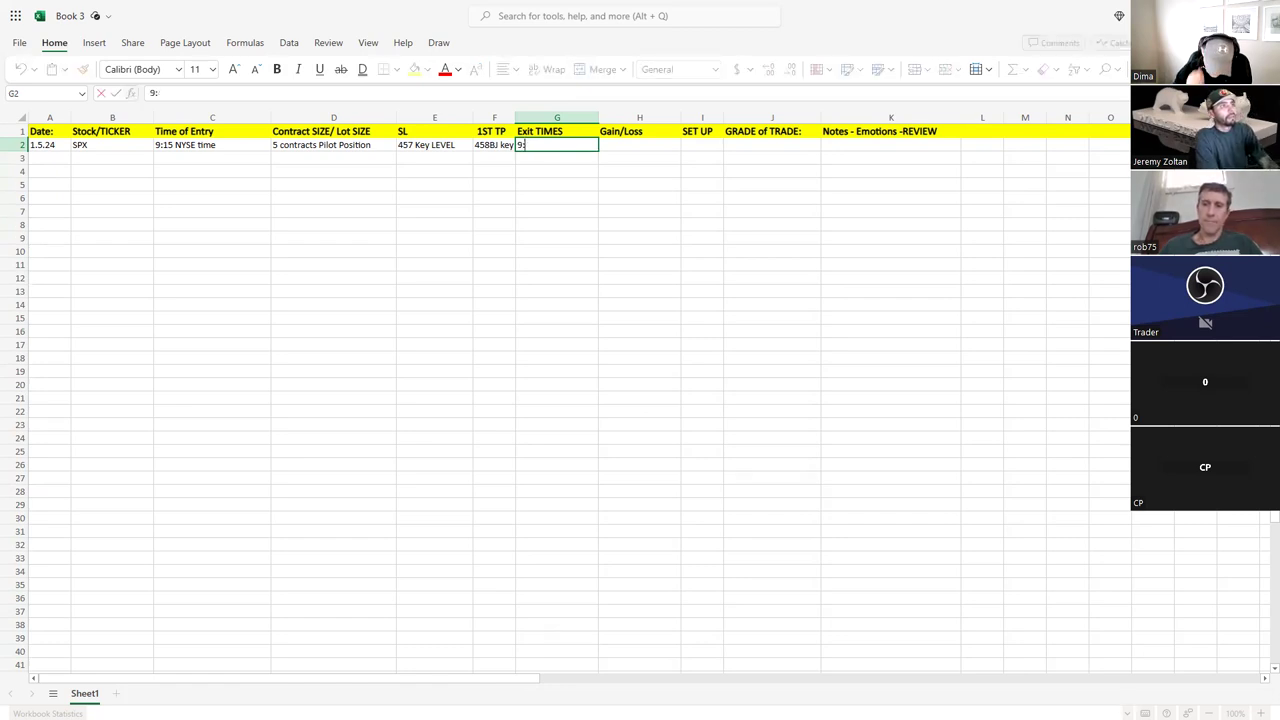
{"action": "type", "text": " NYT"}
{"action": "key", "text": "Escape"}
{"action": "type", "text": "9"}
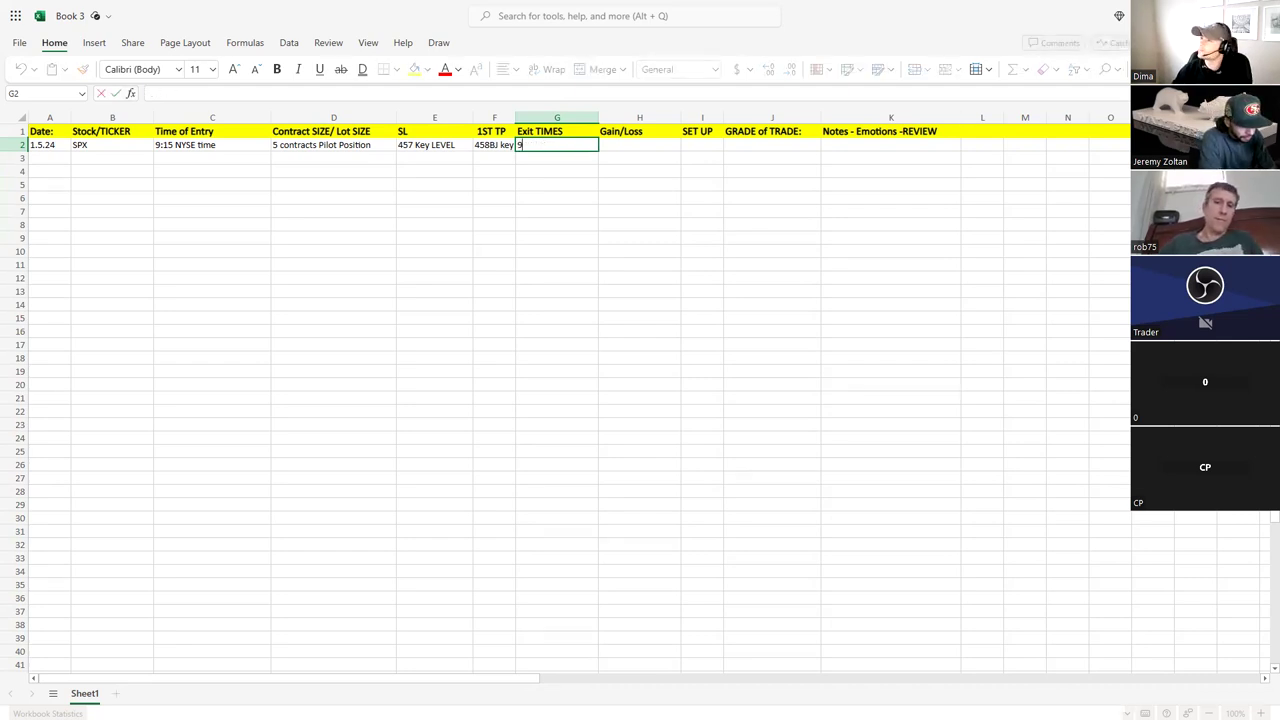
{"action": "type", "text": ":45 Nyt"}
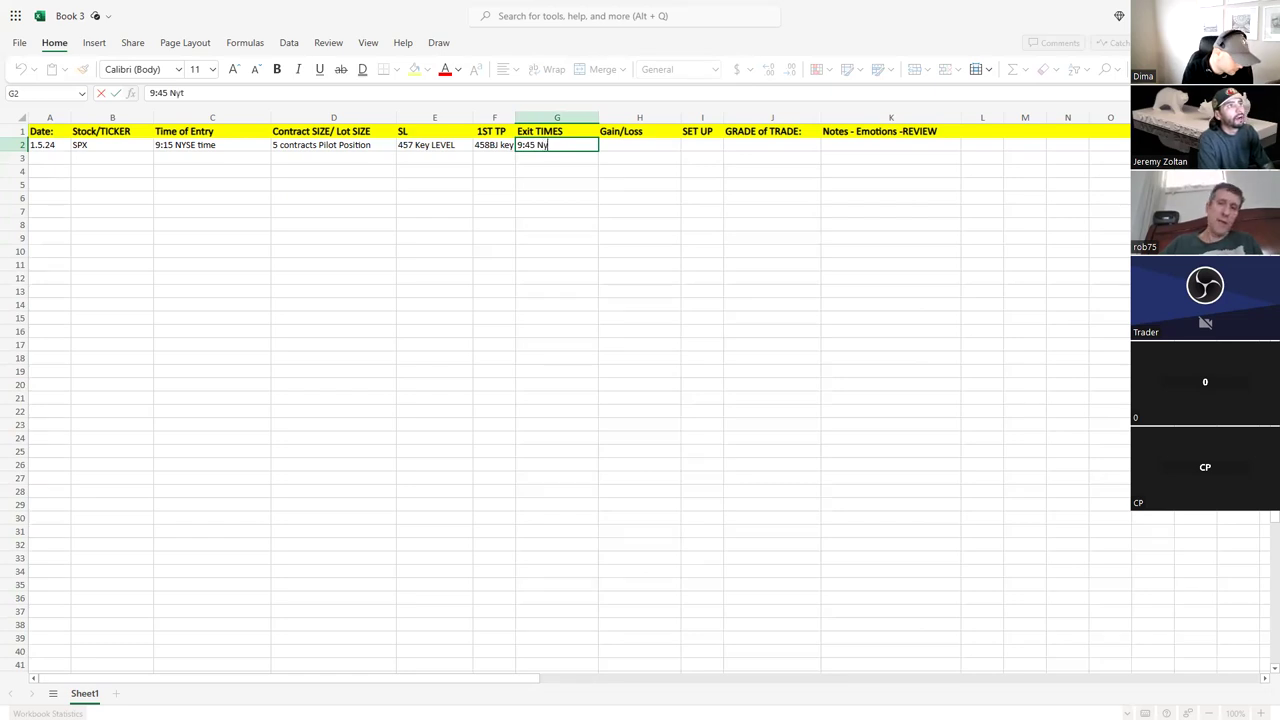
{"action": "key", "text": "BackSpace"}
{"action": "type", "text": "se"}
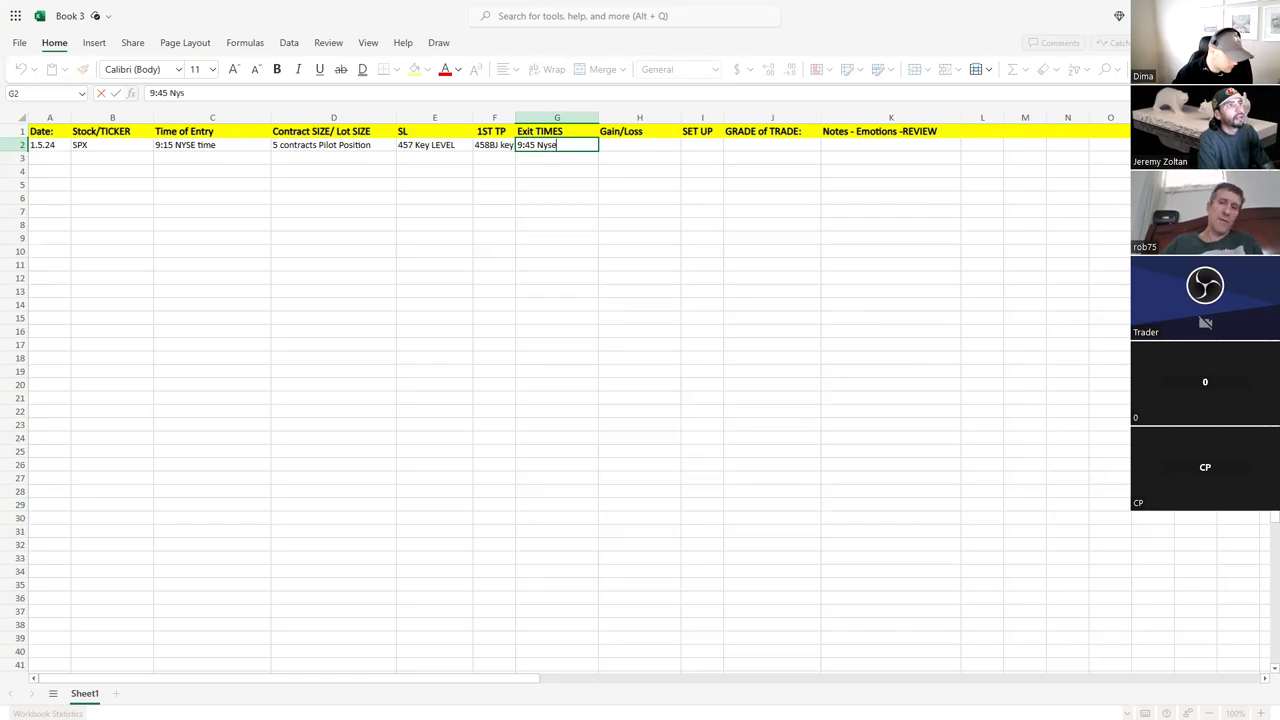
{"action": "type", "text": " time"}
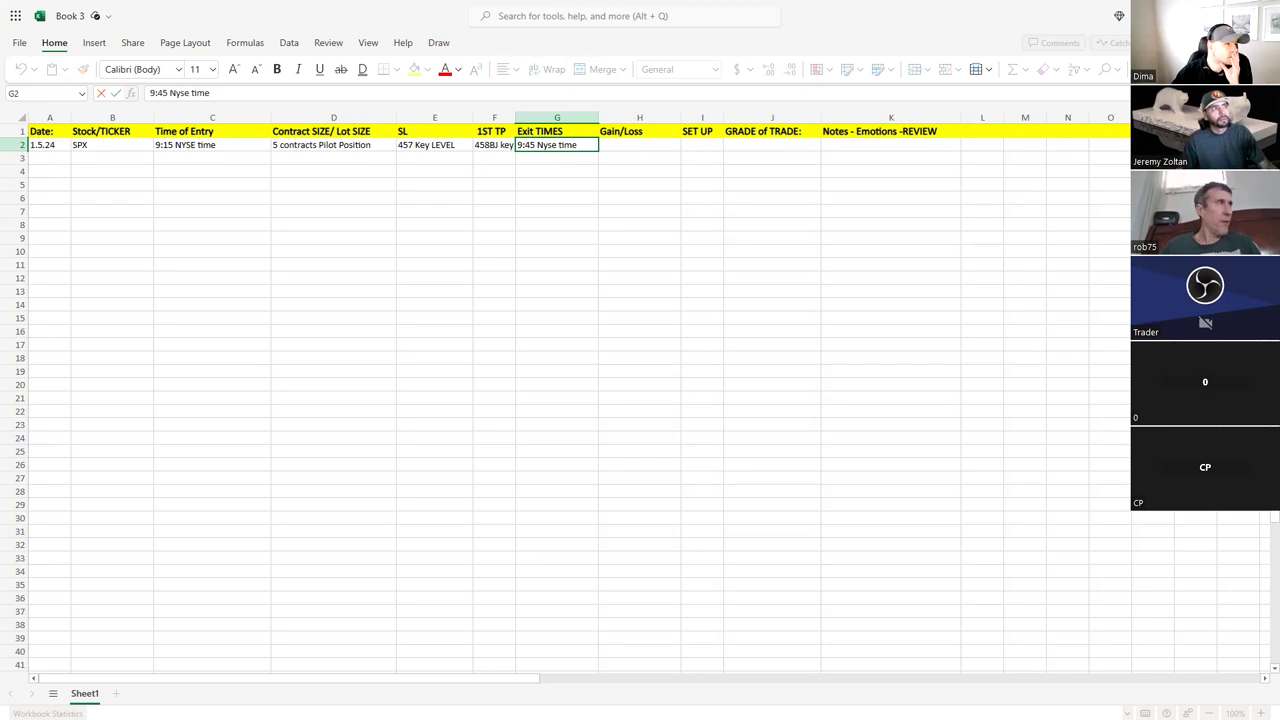
Enter 100% as the SPX trade's Gain/Loss in row 2.
{"action": "left_click", "coordinate": [660, 146]}
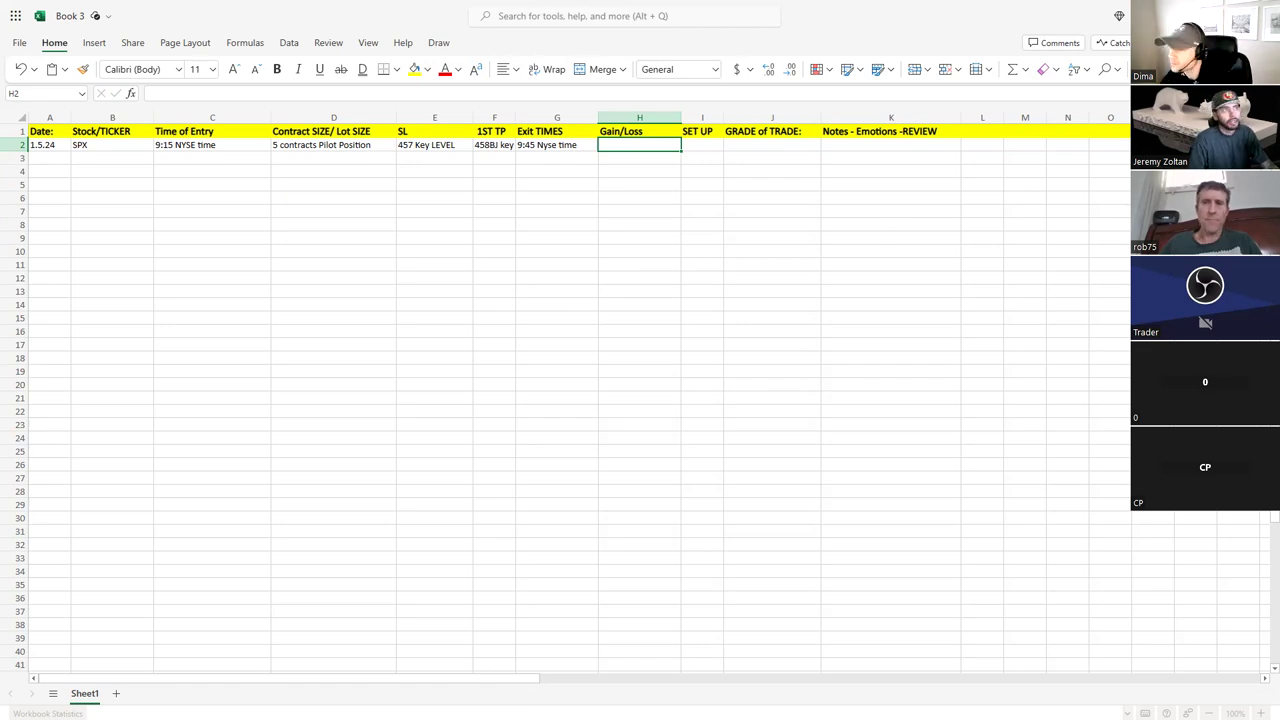
{"action": "type", "text": "20"}
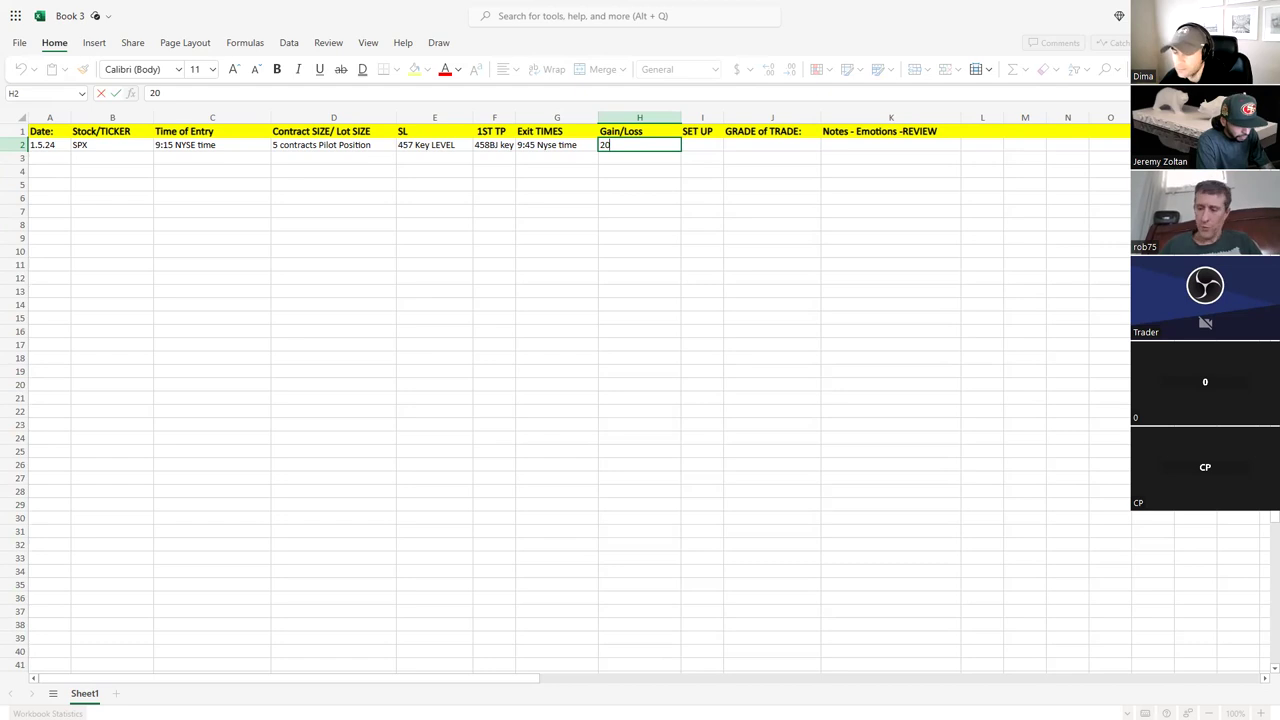
{"action": "type", "text": "0"}
{"action": "key", "text": "BackSpace"}
{"action": "key", "text": "BackSpace"}
{"action": "key", "text": "BackSpace"}
{"action": "type", "text": "300"}
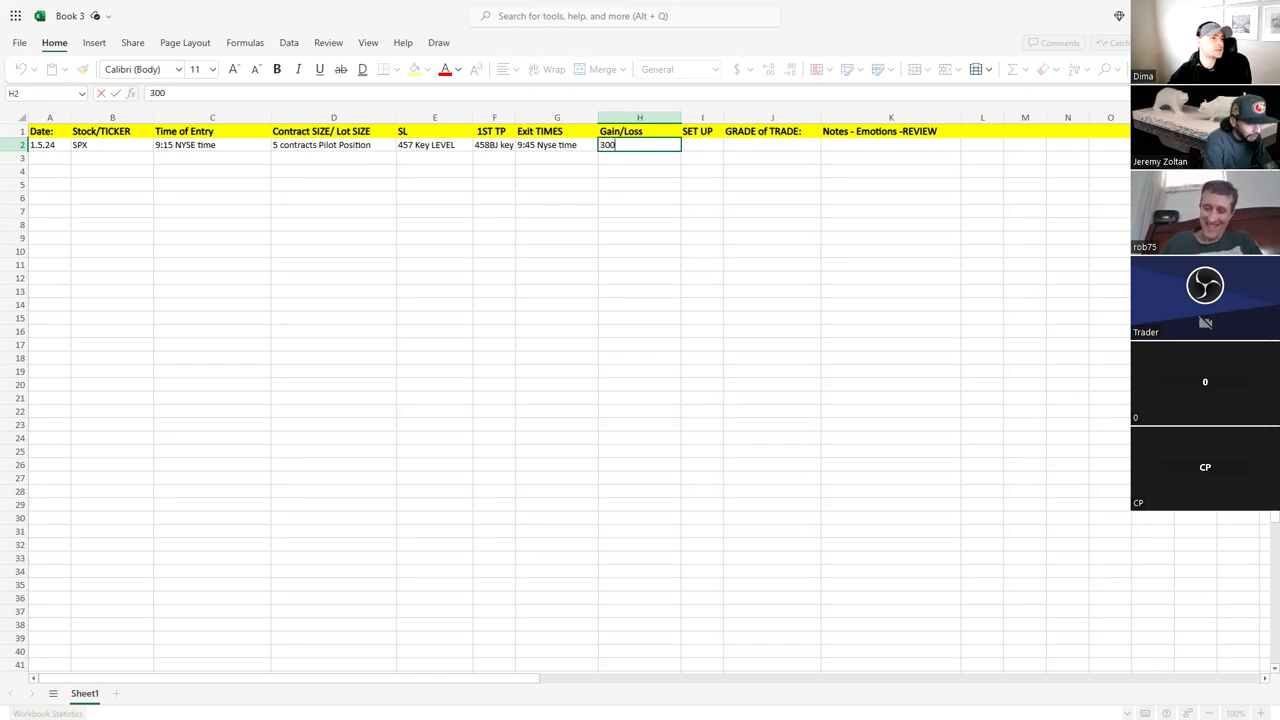
{"action": "key", "text": "BackSpace"}
{"action": "key", "text": "BackSpace"}
{"action": "key", "text": "BackSpace"}
{"action": "type", "text": "100"}
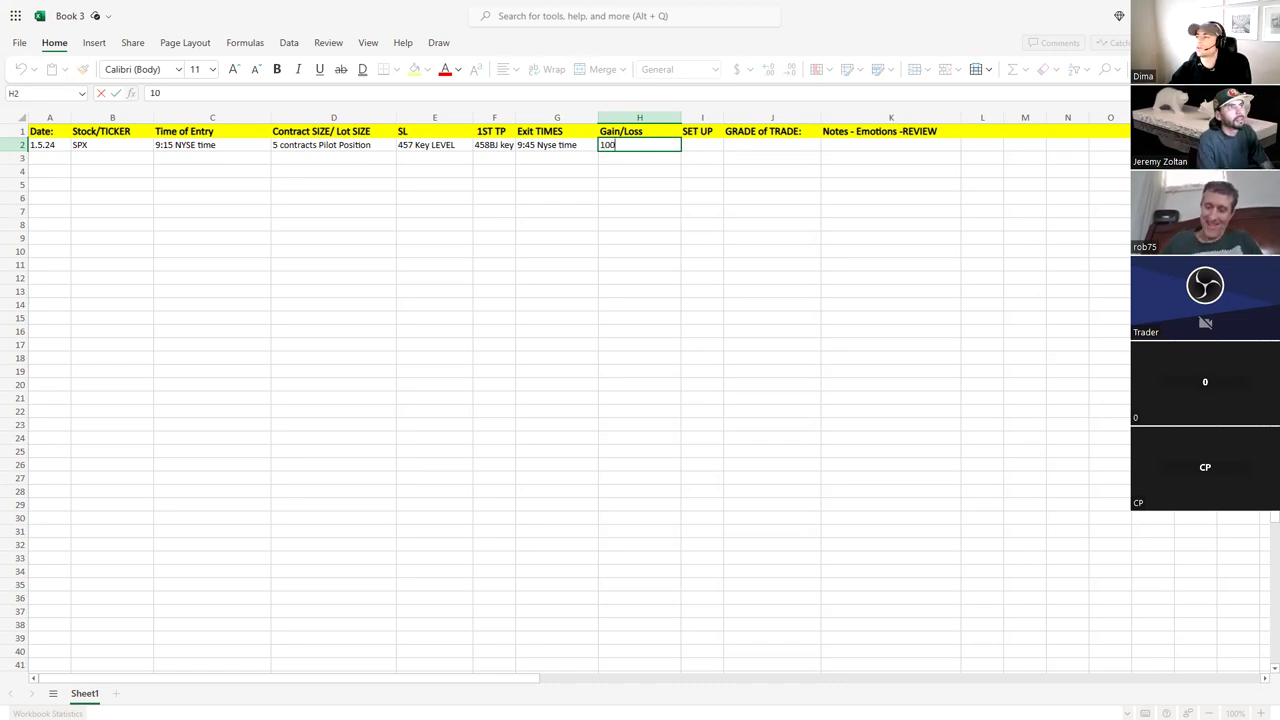
{"action": "type", "text": "%"}
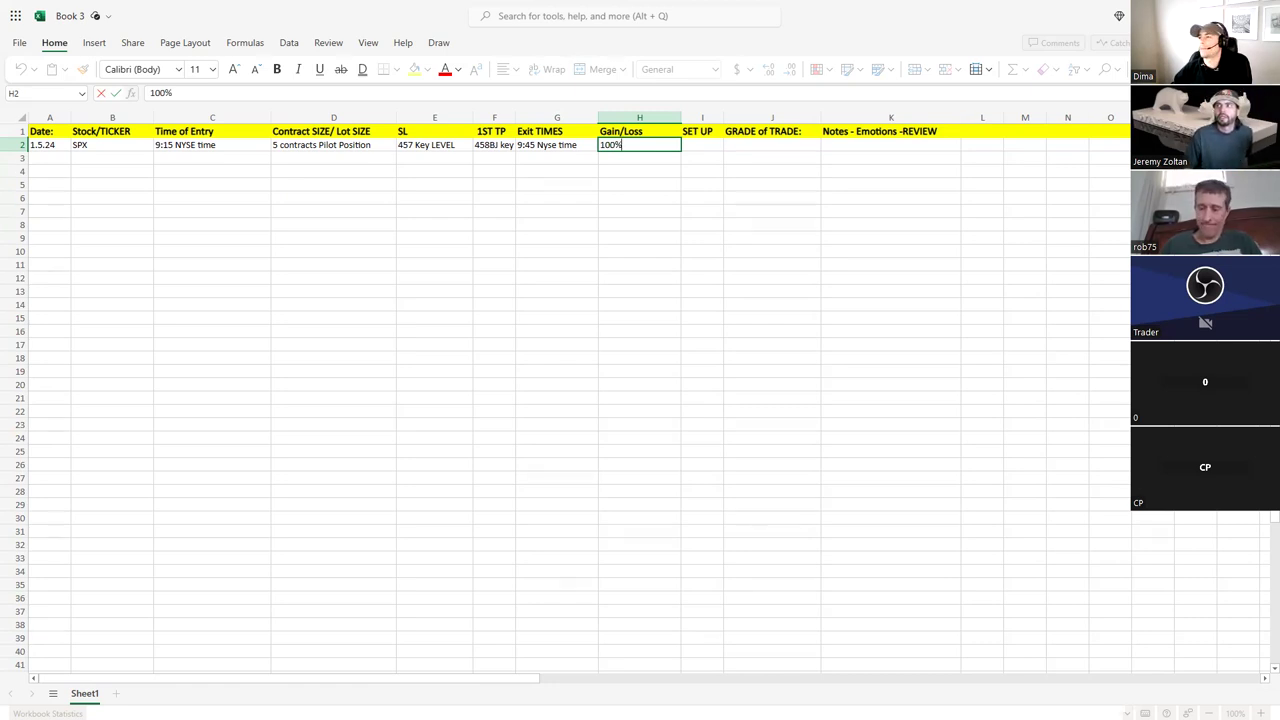
Enter "9 ema rejection" as the SPX trade's SET UP and widen column I to fit the text.
{"action": "left_click", "coordinate": [710, 147]}
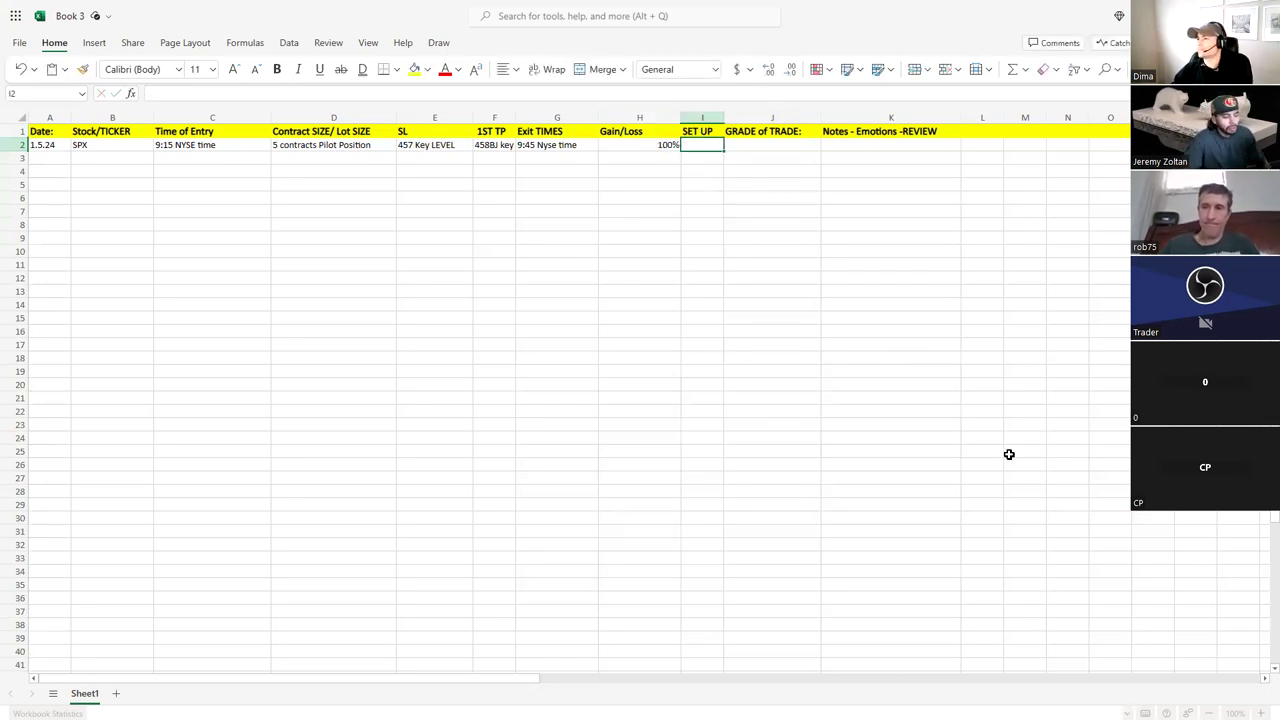
{"action": "type", "text": "9"}
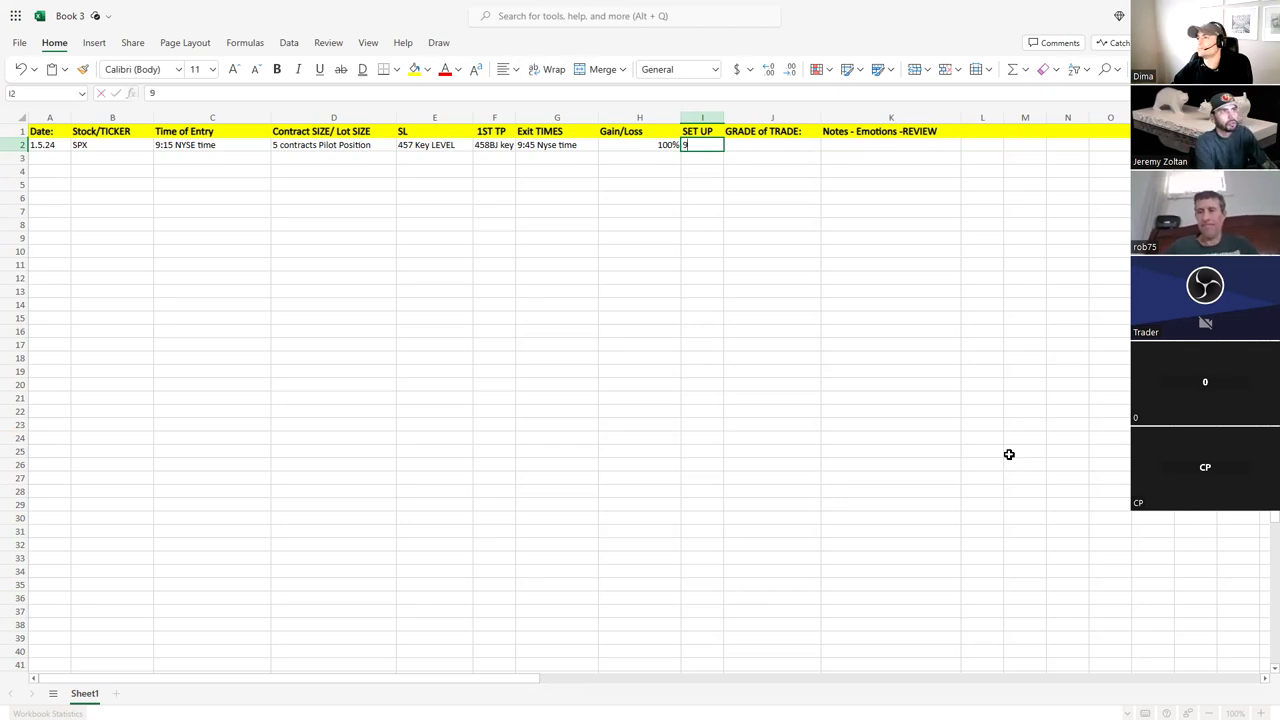
{"action": "type", "text": " ema r"}
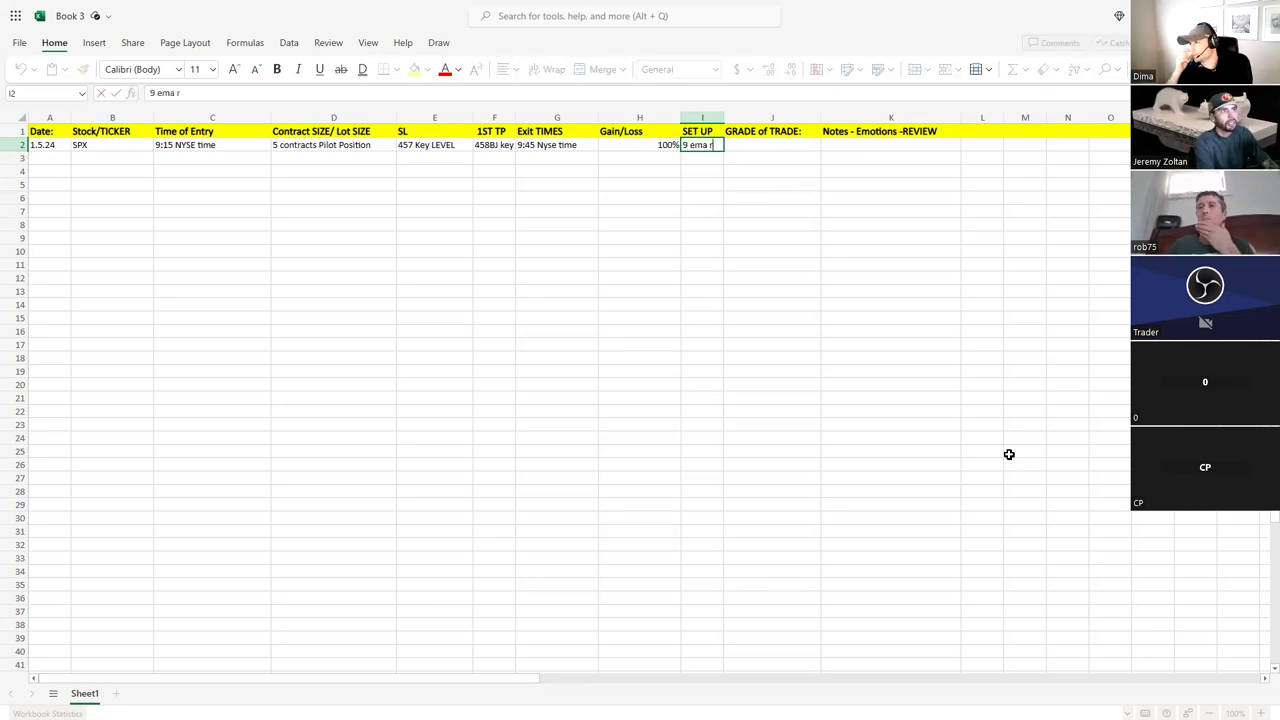
{"action": "type", "text": "ejection"}
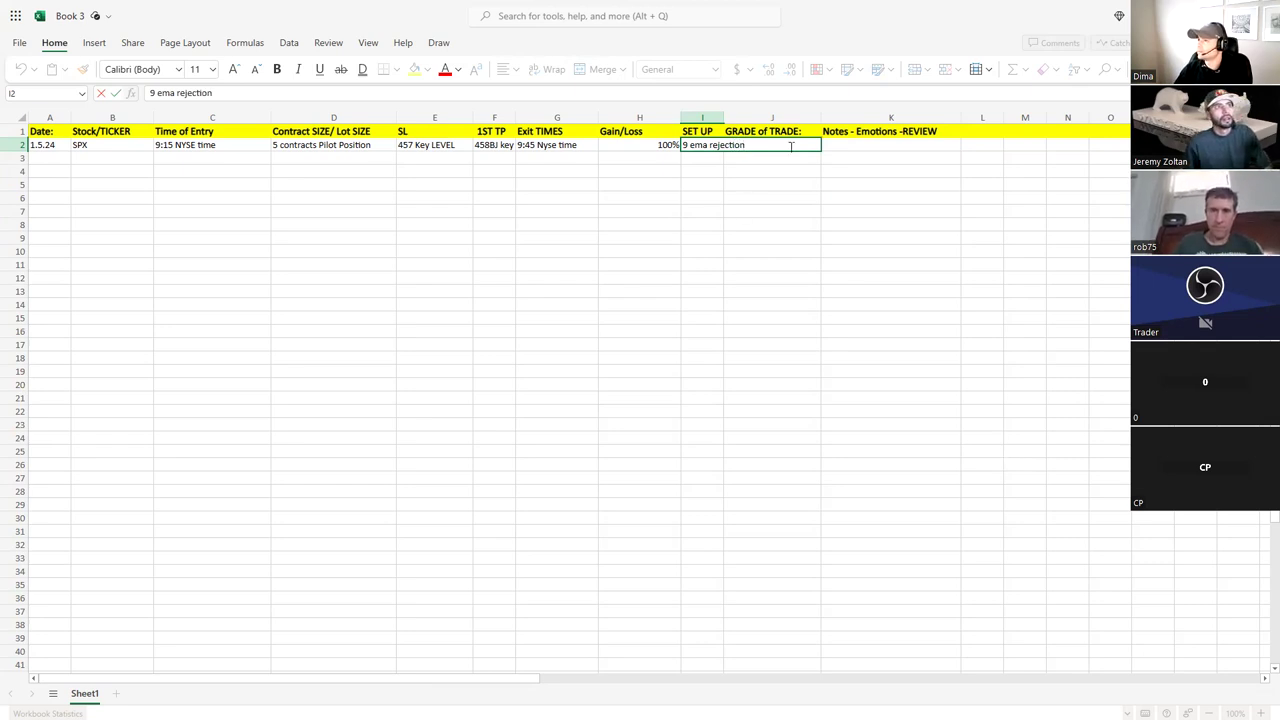
{"action": "left_click", "coordinate": [900, 169]}
{"action": "left_click_drag", "start_coordinate": [720, 128], "coordinate": [790, 116]}
{"action": "left_click", "coordinate": [727, 128]}
Enter "B+" as the SPX trade's GRADE of TRADE in row 2.
{"action": "left_click", "coordinate": [817, 144]}
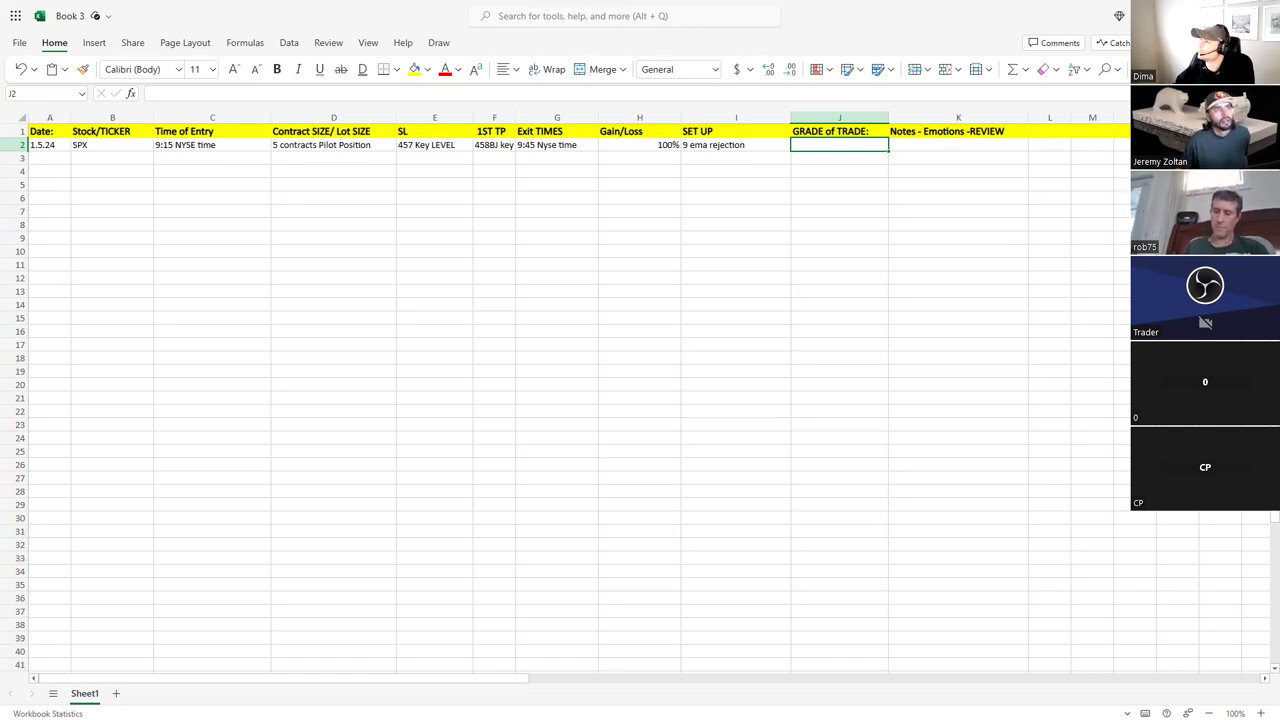
{"action": "left_click", "coordinate": [976, 148]}
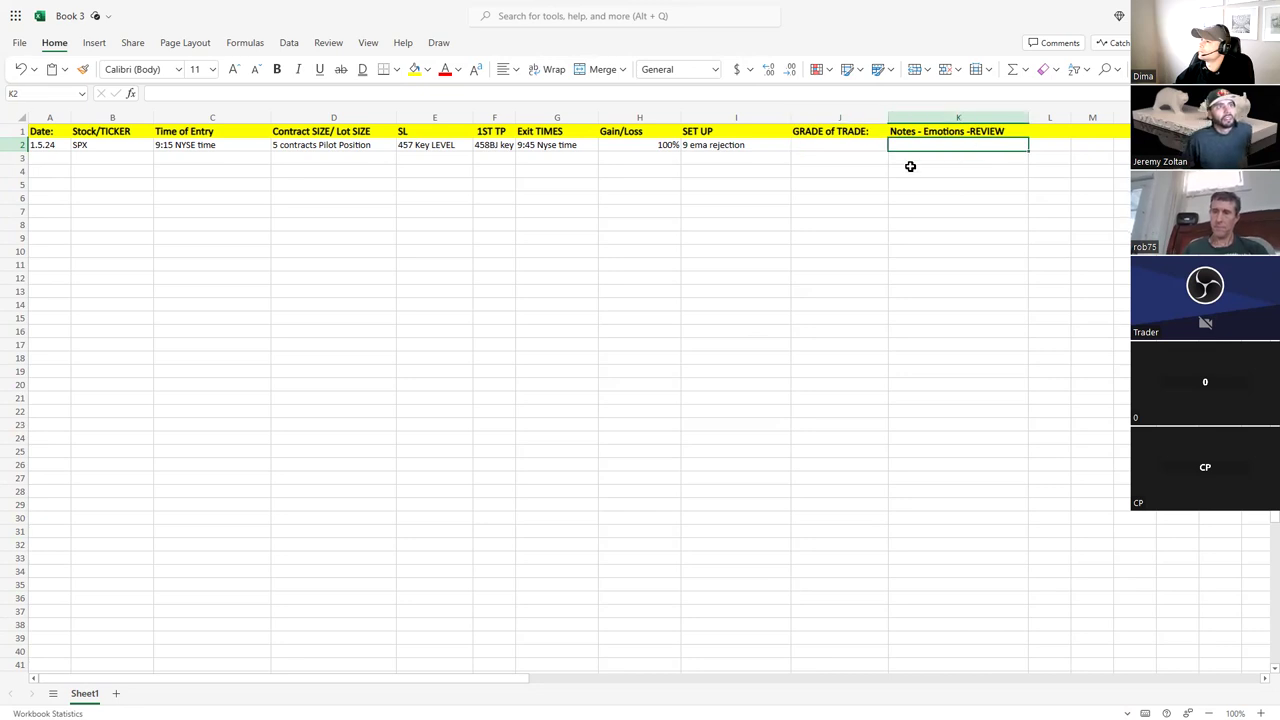
{"action": "left_click", "coordinate": [850, 146]}
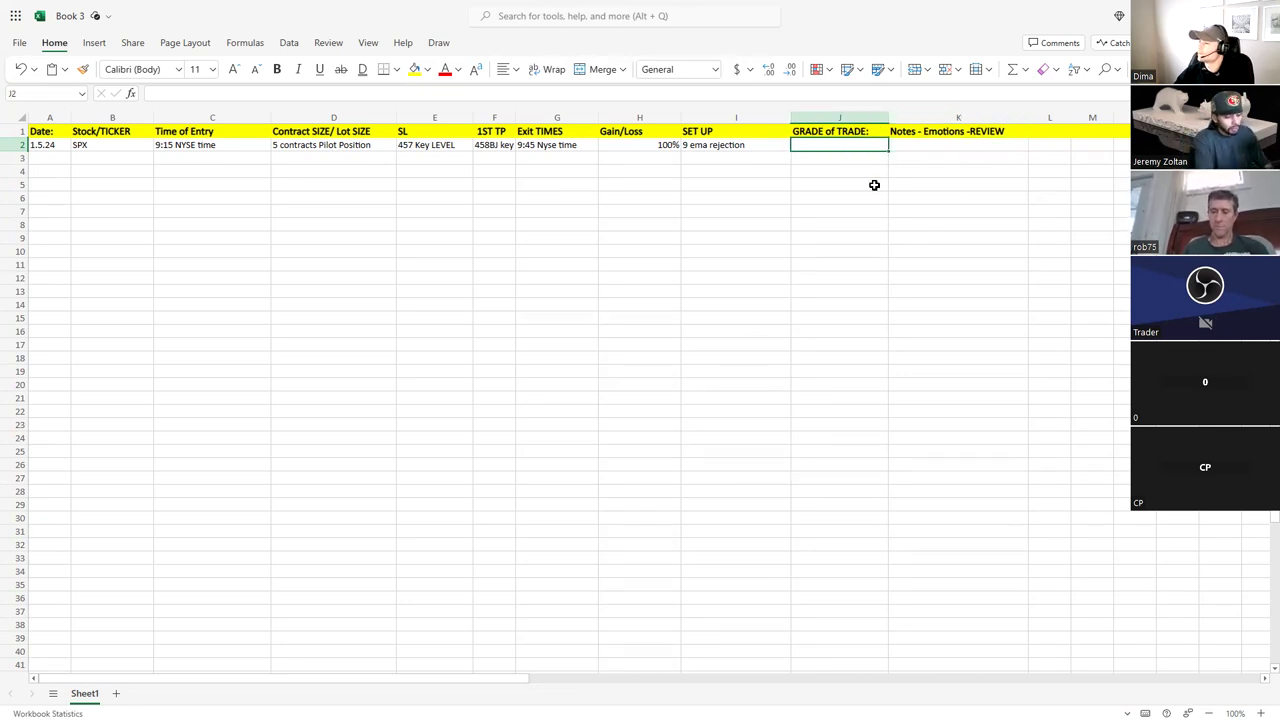
{"action": "type", "text": "B"}
{"action": "type", "text": "="}
{"action": "key", "text": "BackSpace"}
{"action": "key", "text": "BackSpace"}
{"action": "type", "text": "="}
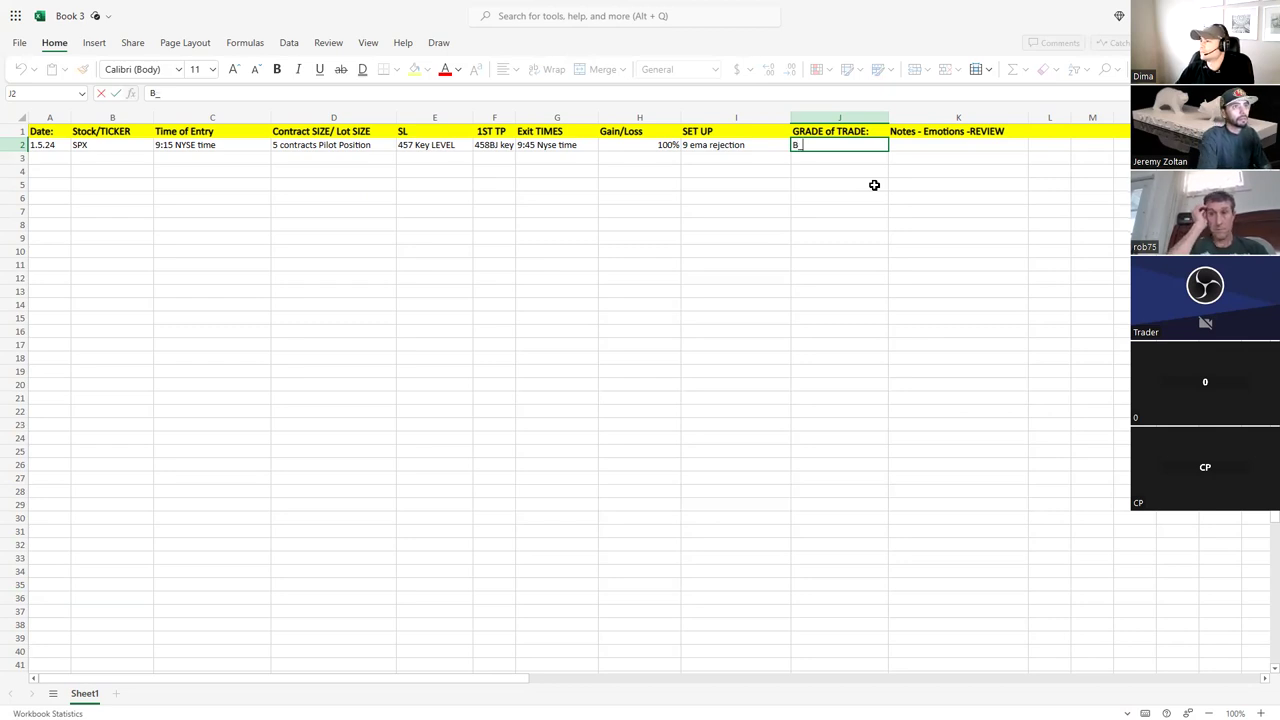
{"action": "key", "text": "BackSpace"}
{"action": "type", "text": "B"}
{"action": "type", "text": "="}
{"action": "key", "text": "BackSpace"}
{"action": "type", "text": "+"}
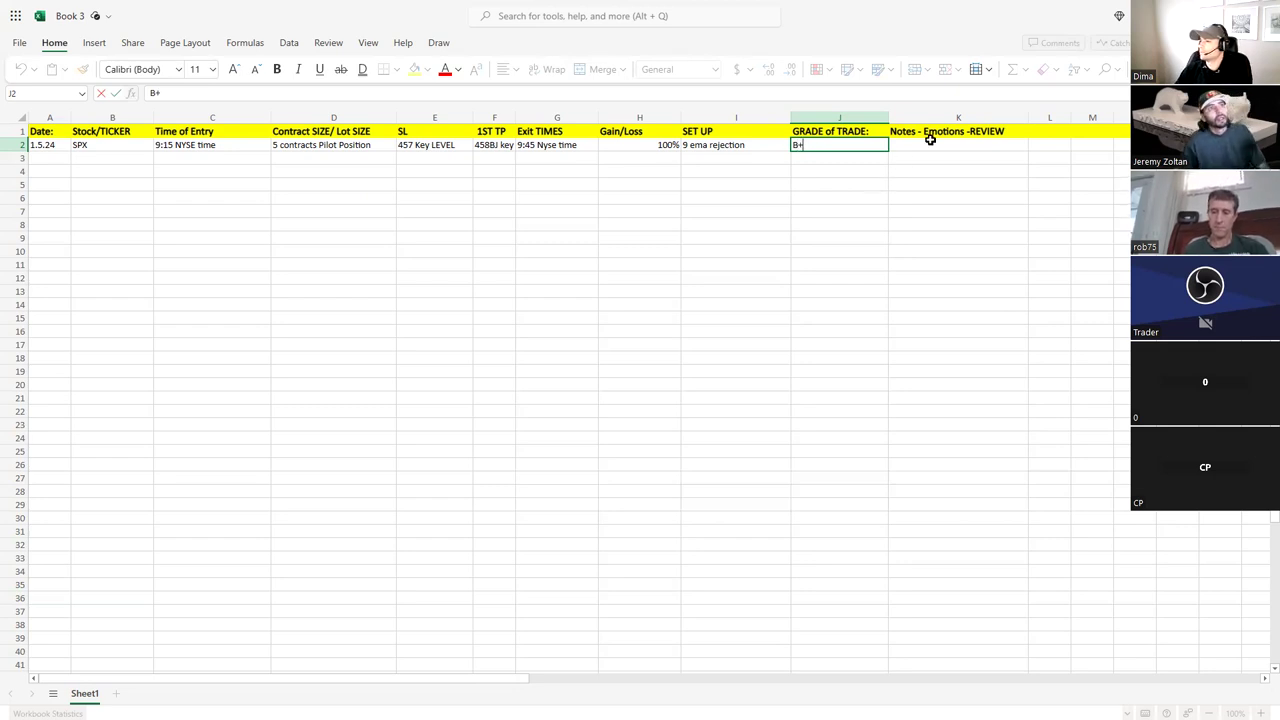
Widen the Notes - Emotions -REVIEW column and start the SPX trade's note with "The emotions you felt threw the trade".
{"action": "left_click", "coordinate": [966, 148]}
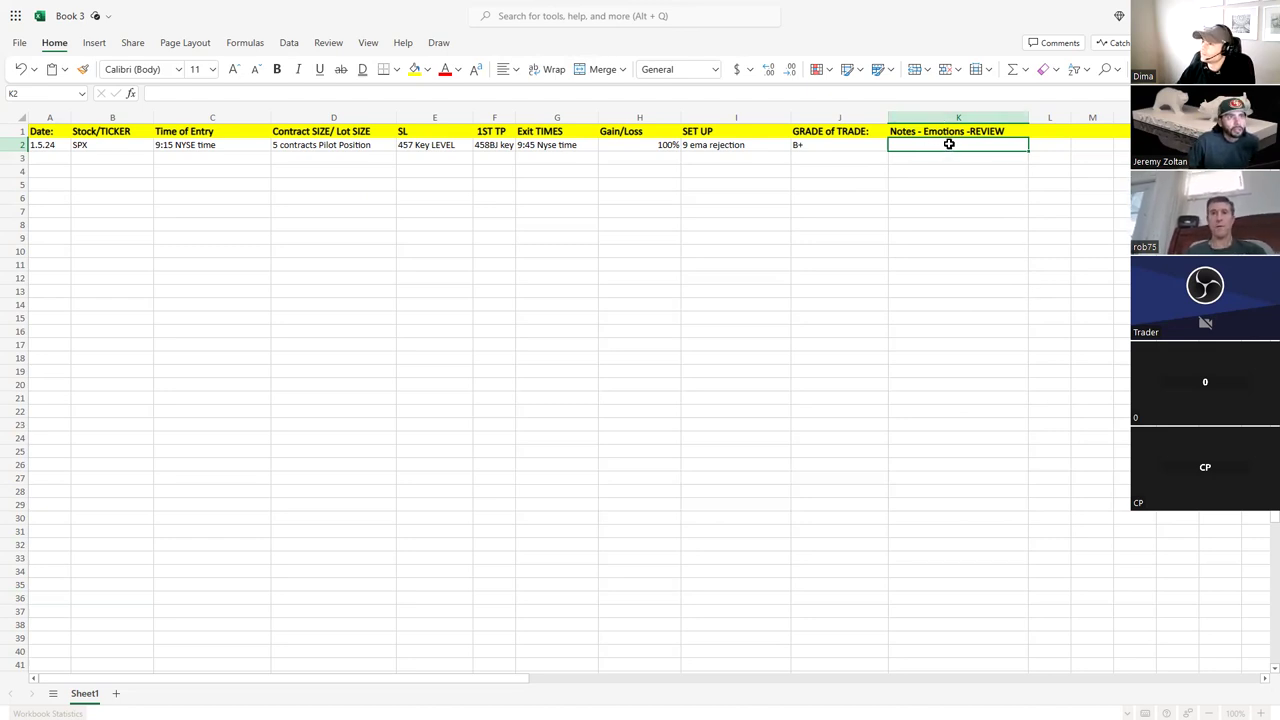
{"action": "left_click_drag", "start_coordinate": [1049, 107], "coordinate": [1164, 126]}
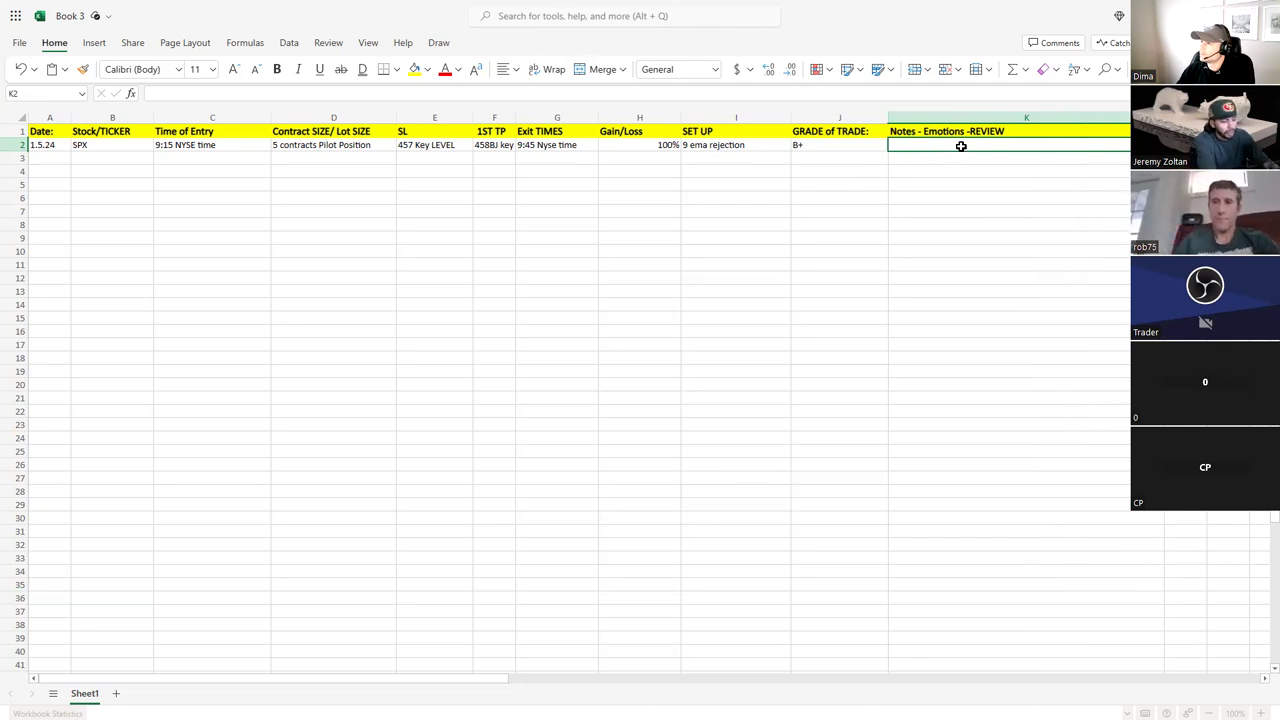
{"action": "type", "text": "The emotions you felt t"}
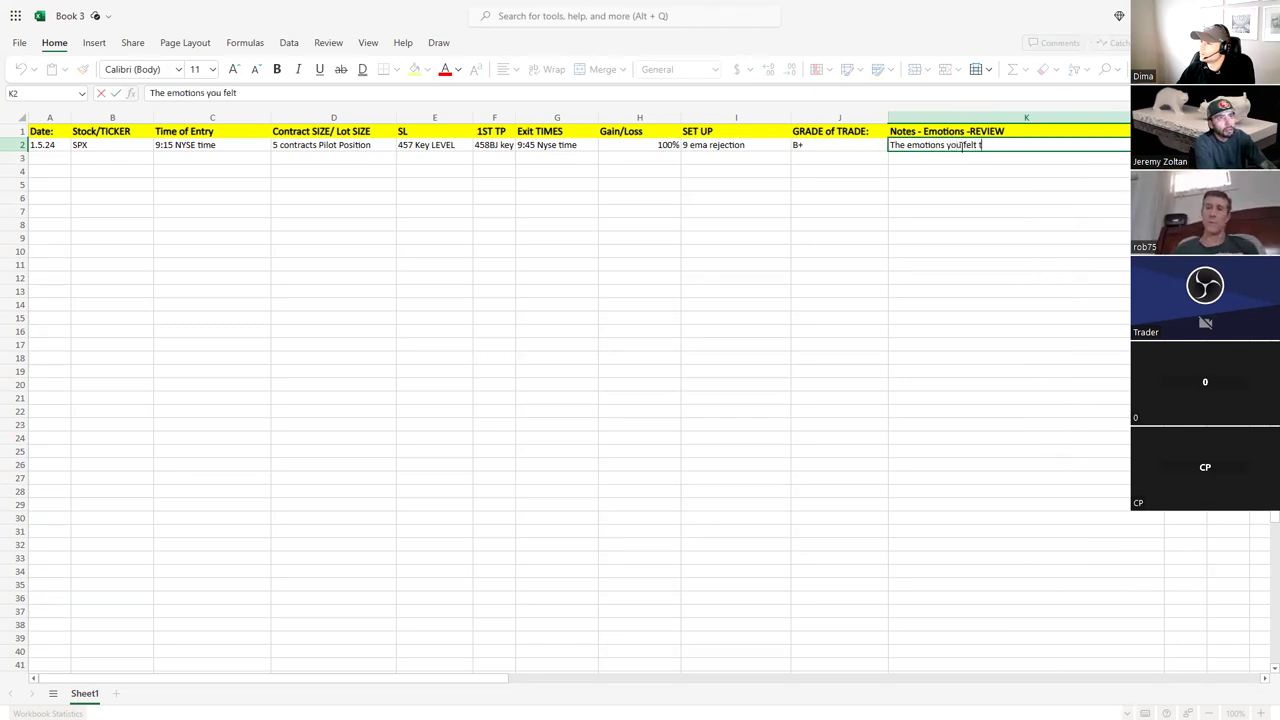
{"action": "type", "text": "hrew the"}
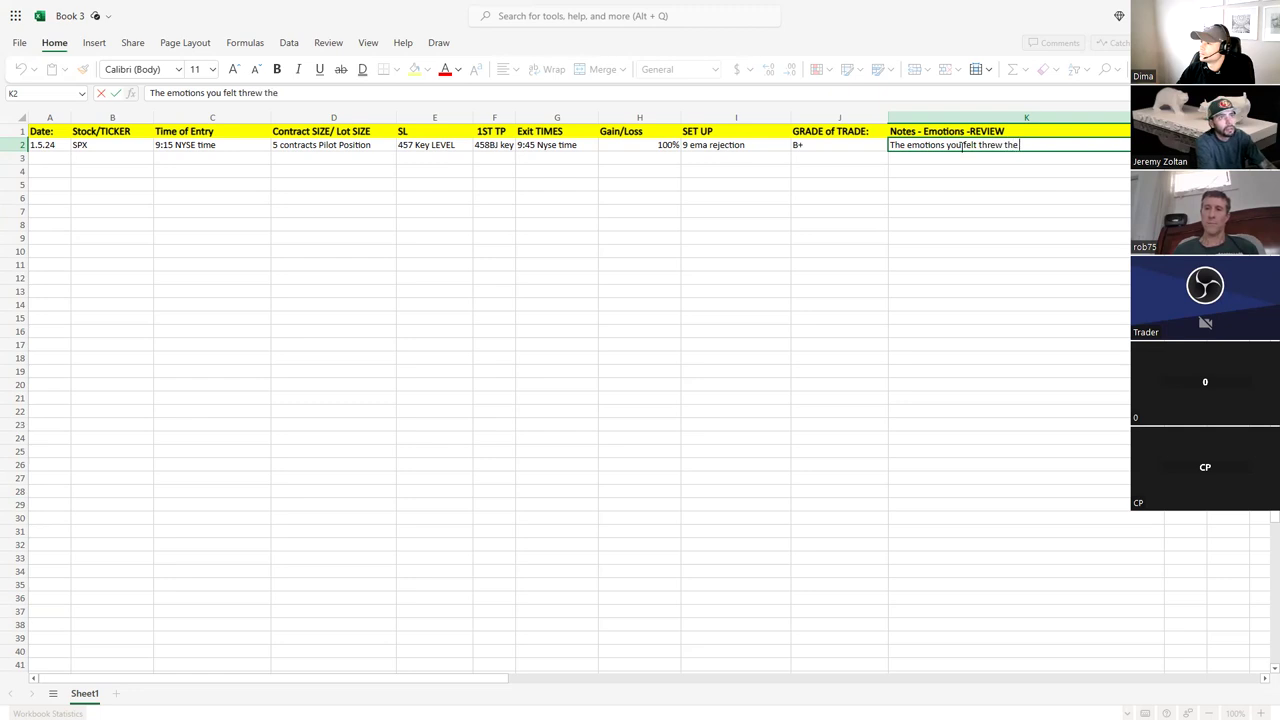
{"action": "type", "text": " trade"}
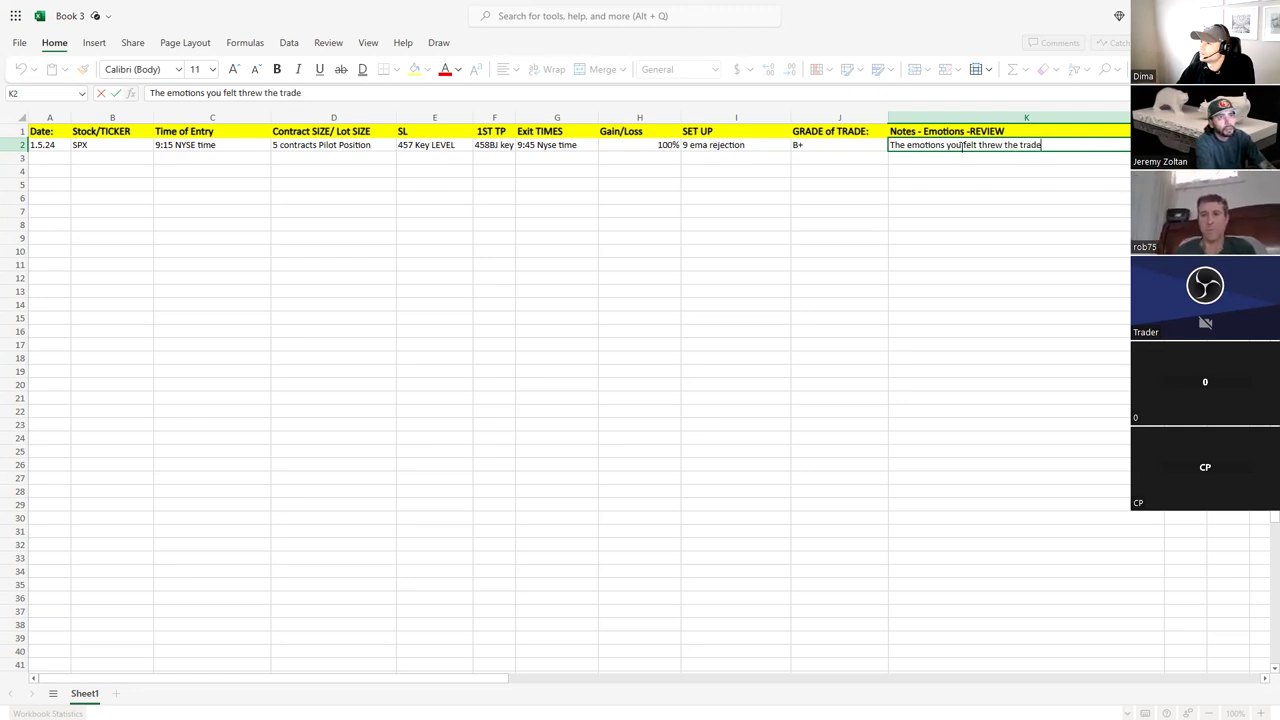
Continue the SPX trade's note with ". I need your review as far as what you did correct and didnt do correct".
{"action": "type", "text": ". I nee"}
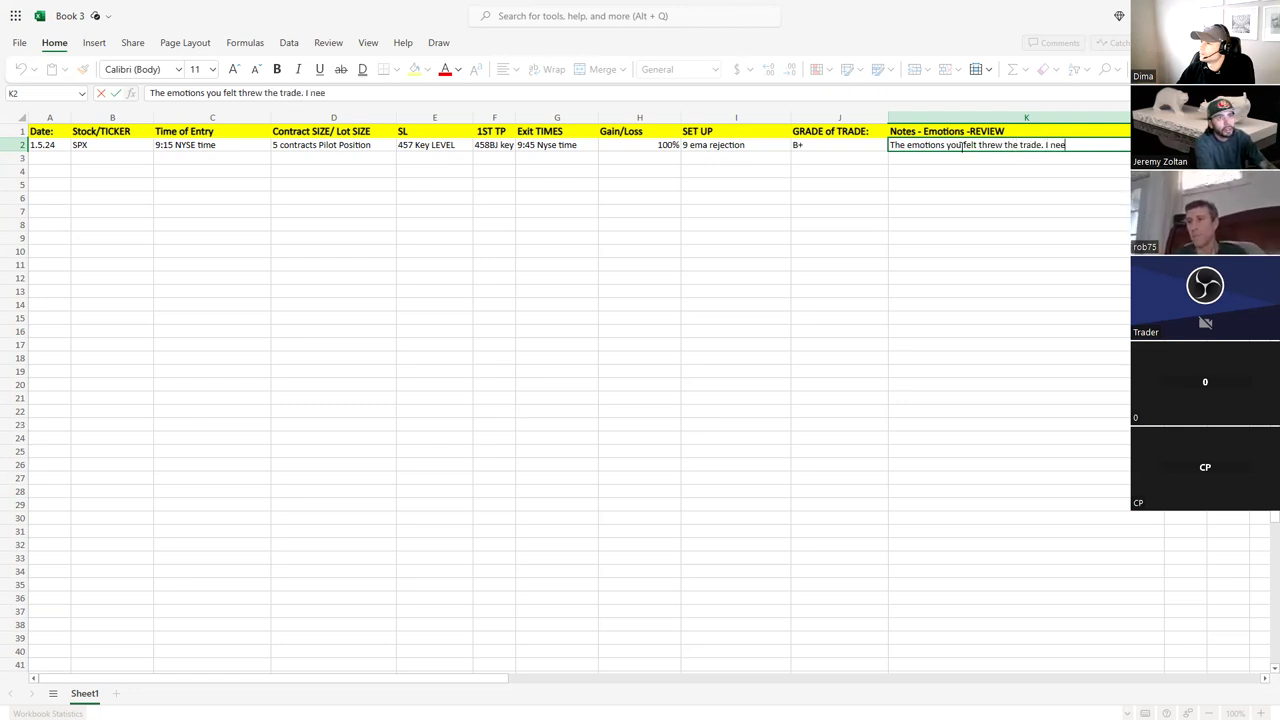
{"action": "type", "text": "d your review as fa"}
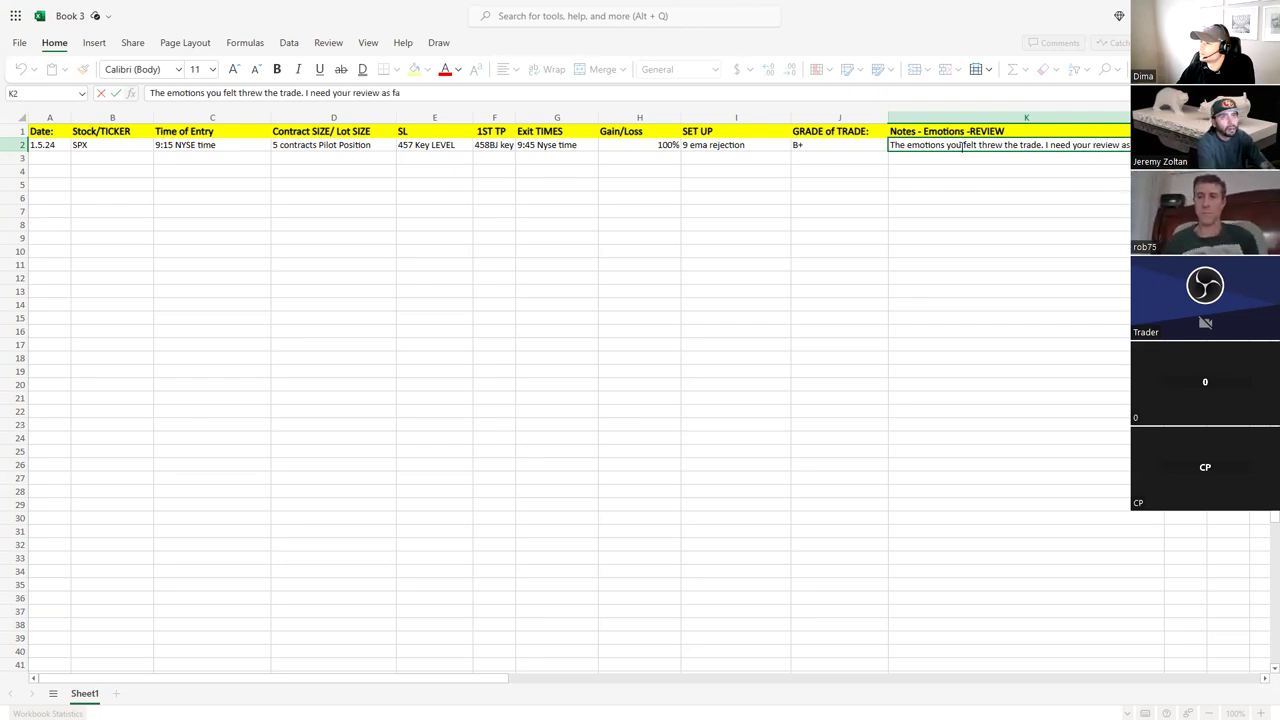
{"action": "type", "text": "r as wha"}
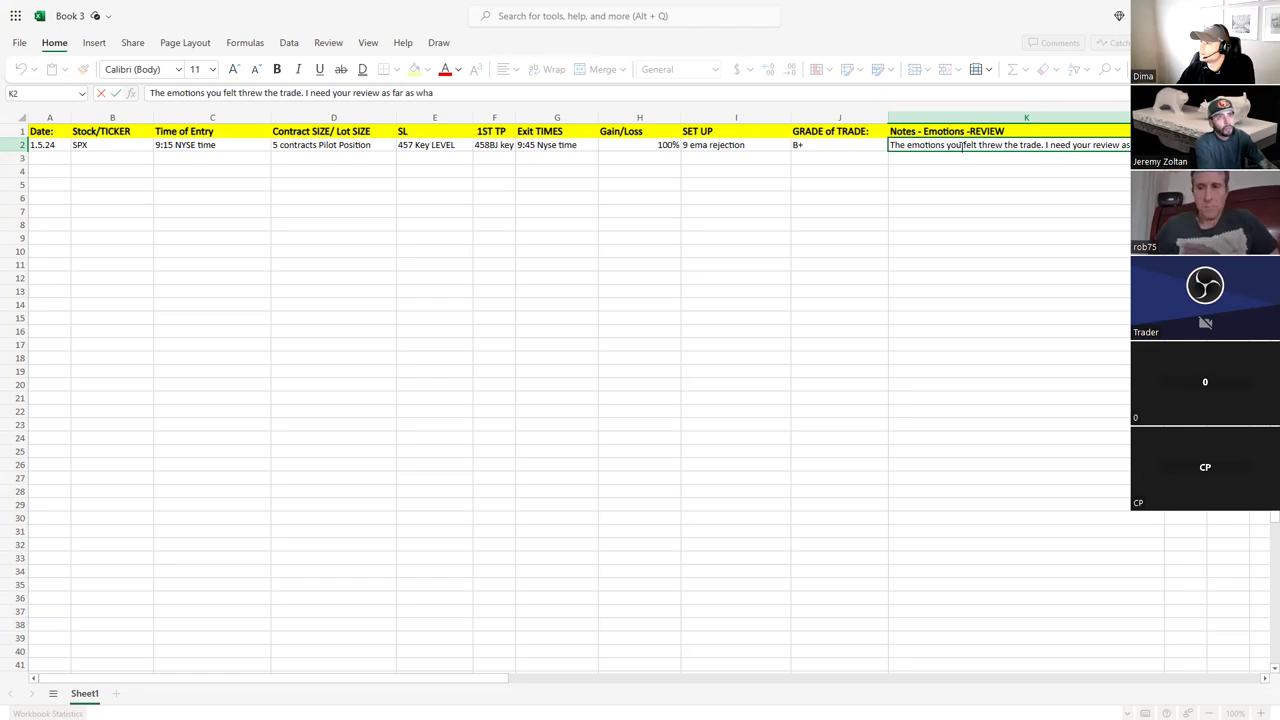
{"action": "type", "text": "t you did correct and didnt do co"}
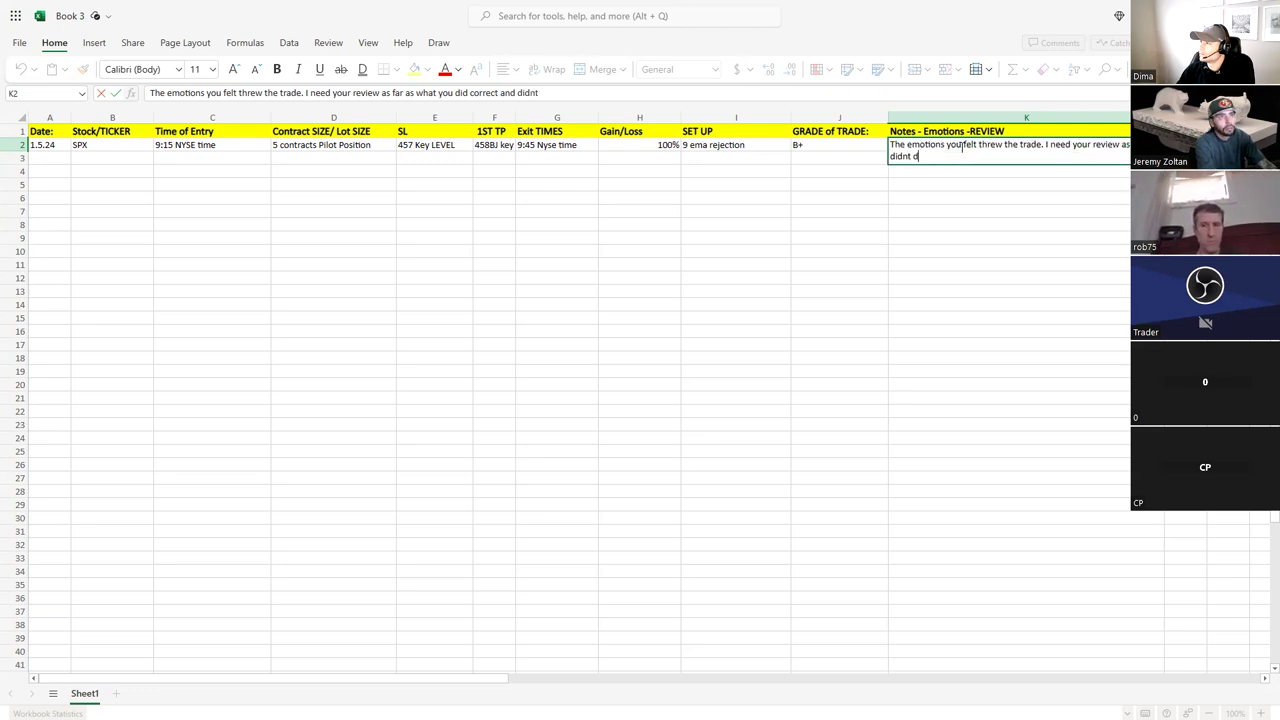
{"action": "type", "text": "rrect"}
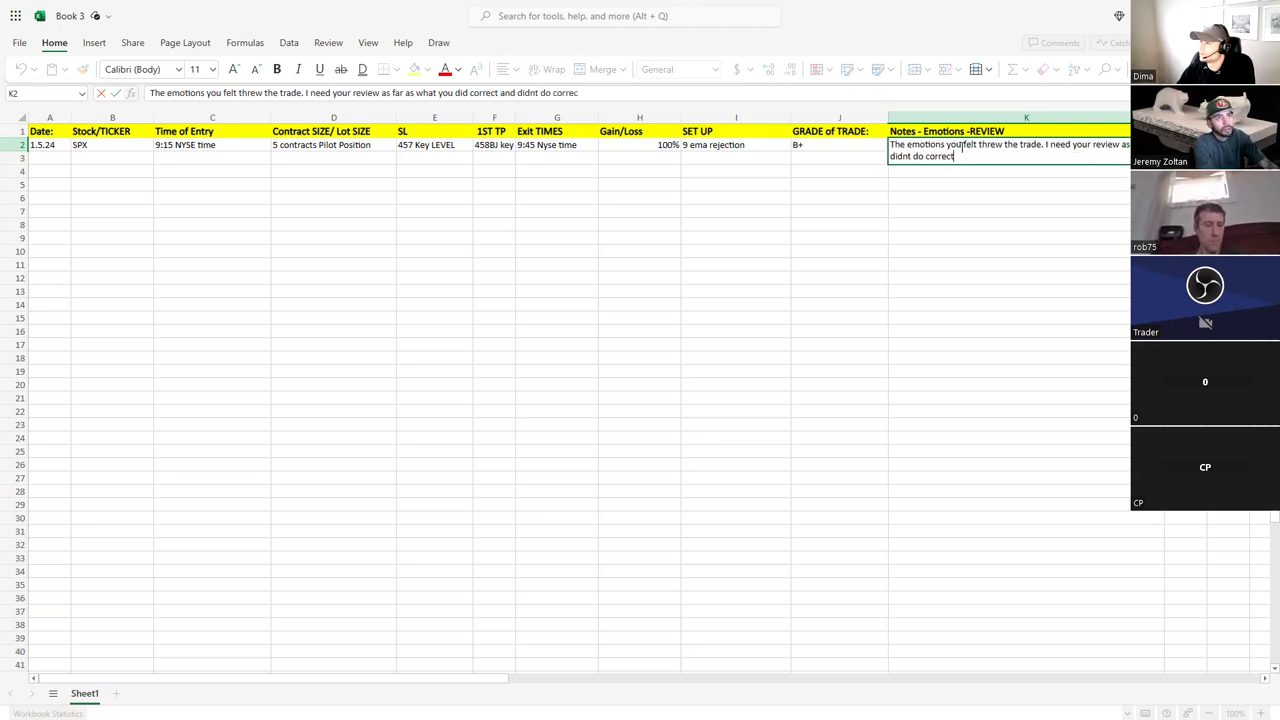
Add ". How you could have improved. What you will and wont change." to the end of the SPX trade's note.
{"action": "type", "text": ". How you"}
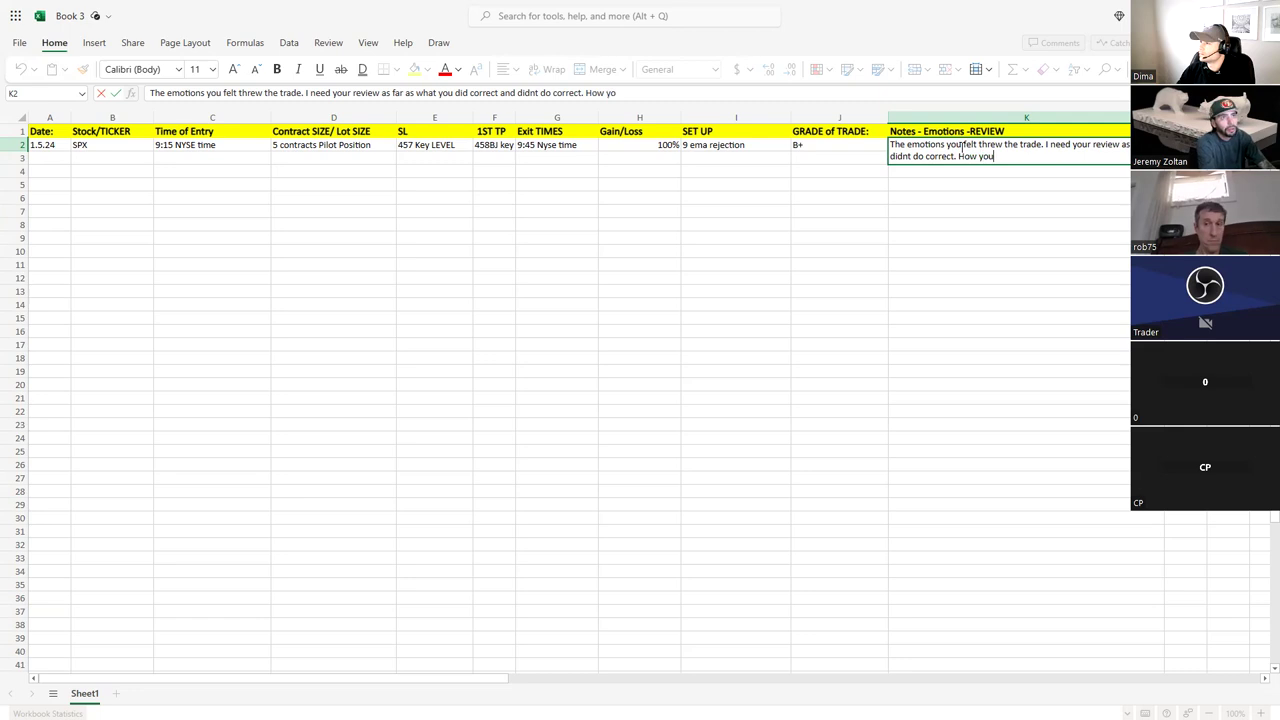
{"action": "type", "text": " could have im"}
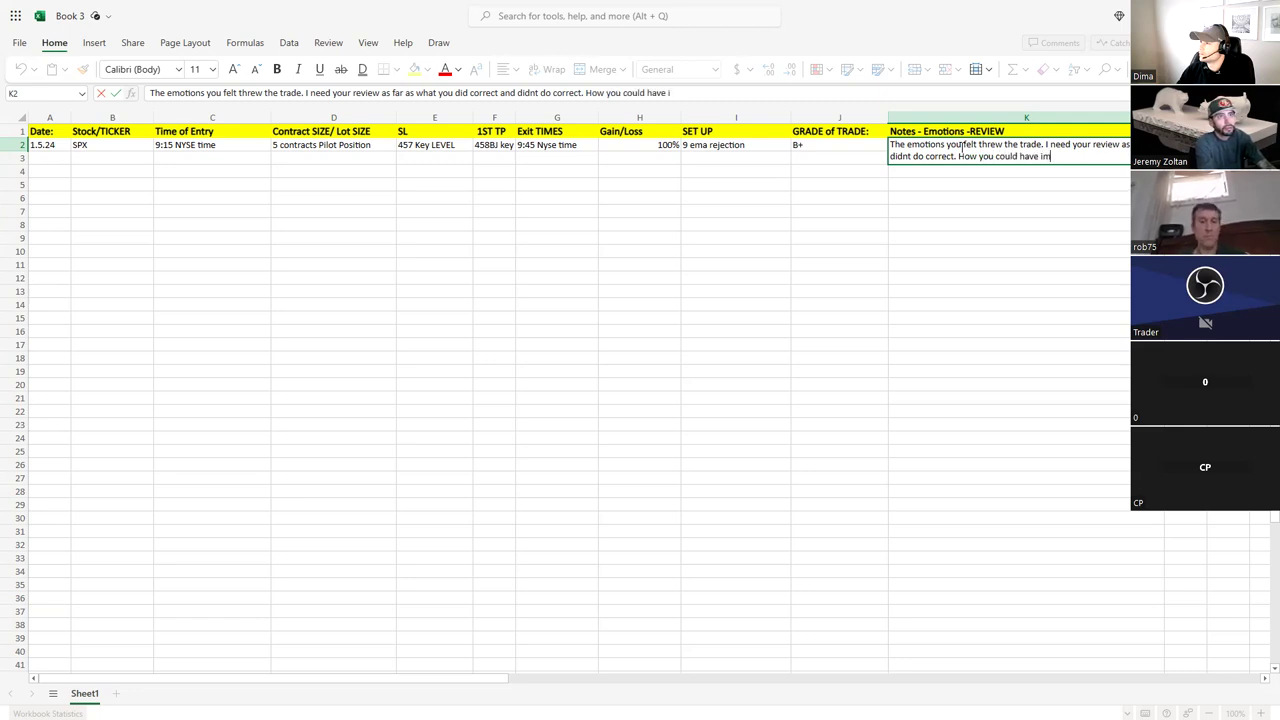
{"action": "type", "text": "proved."}
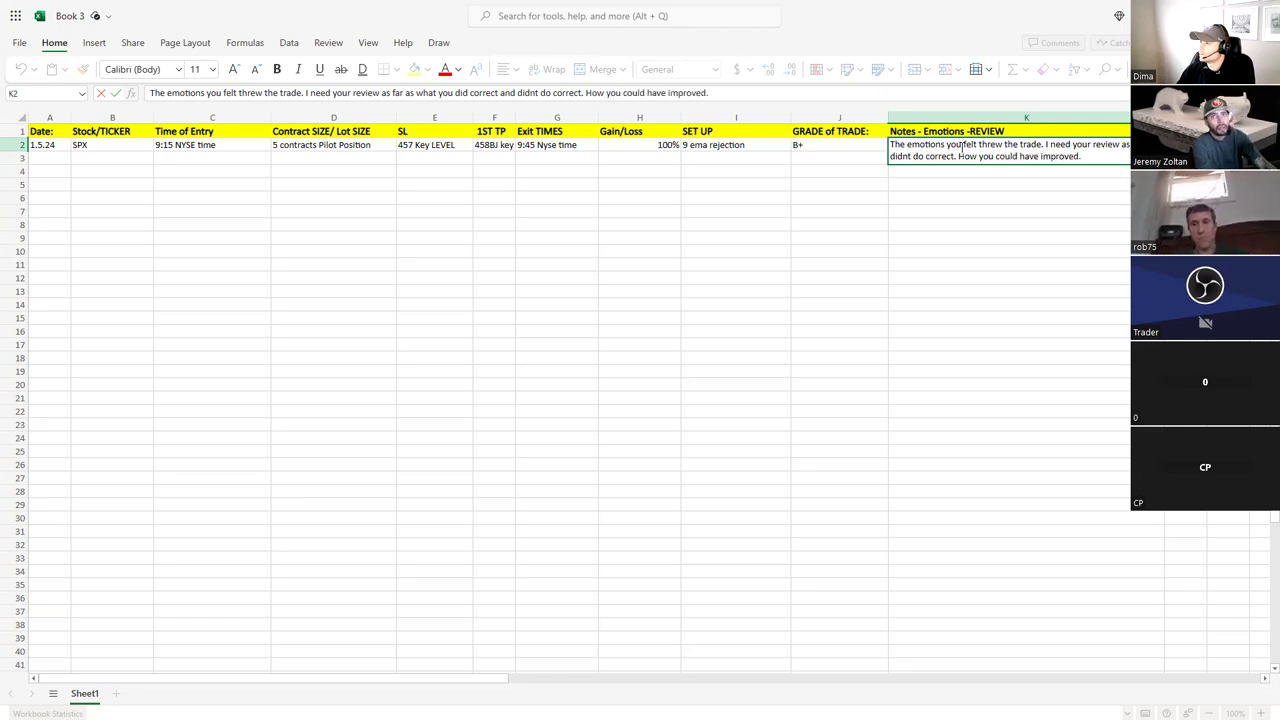
{"action": "type", "text": " What you will and wont change."}
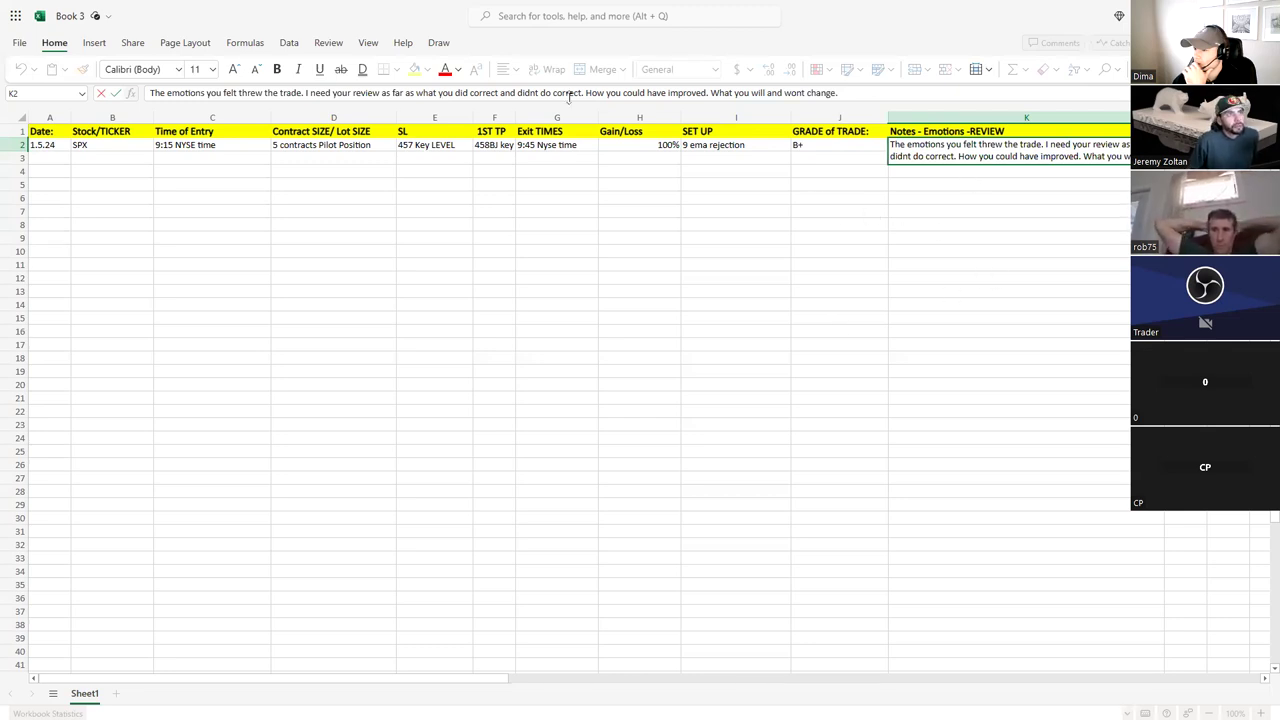
{"action": "double_click", "coordinate": [1004, 146]}
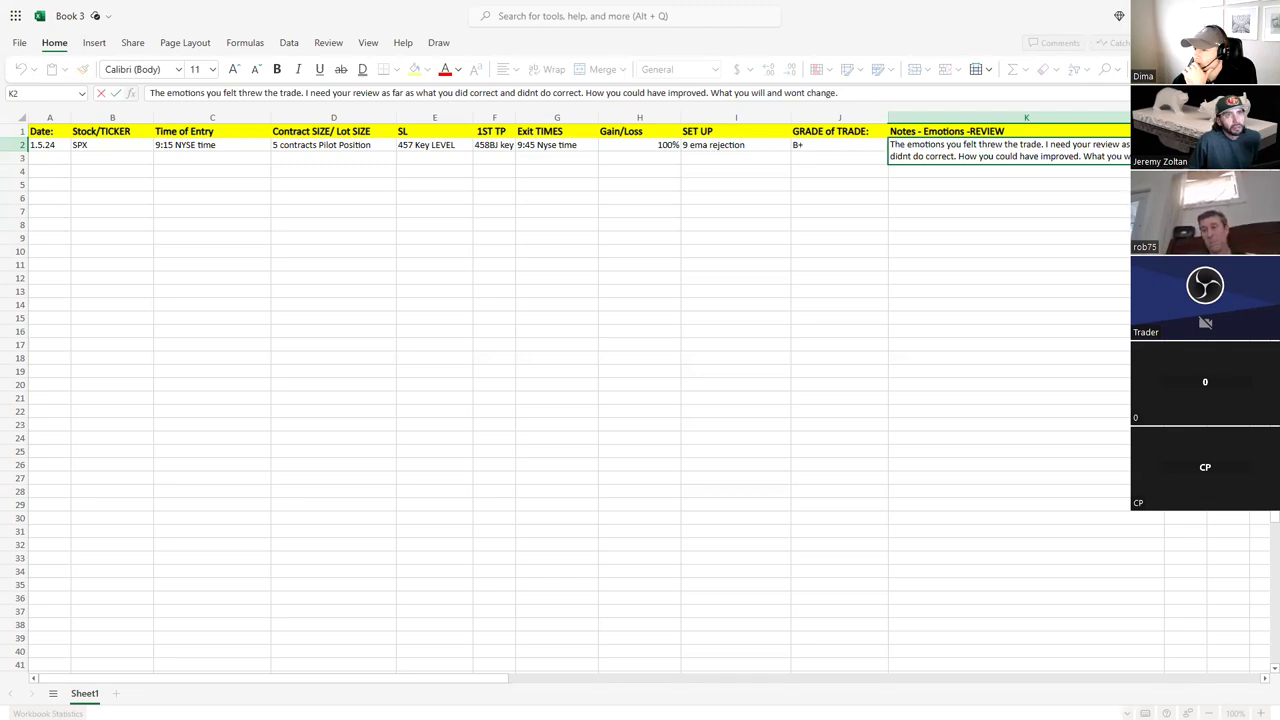
Commit the SPX trade's note in K2 and highlight row 2 to present the complete entry.
{"action": "triple_click", "coordinate": [880, 150]}
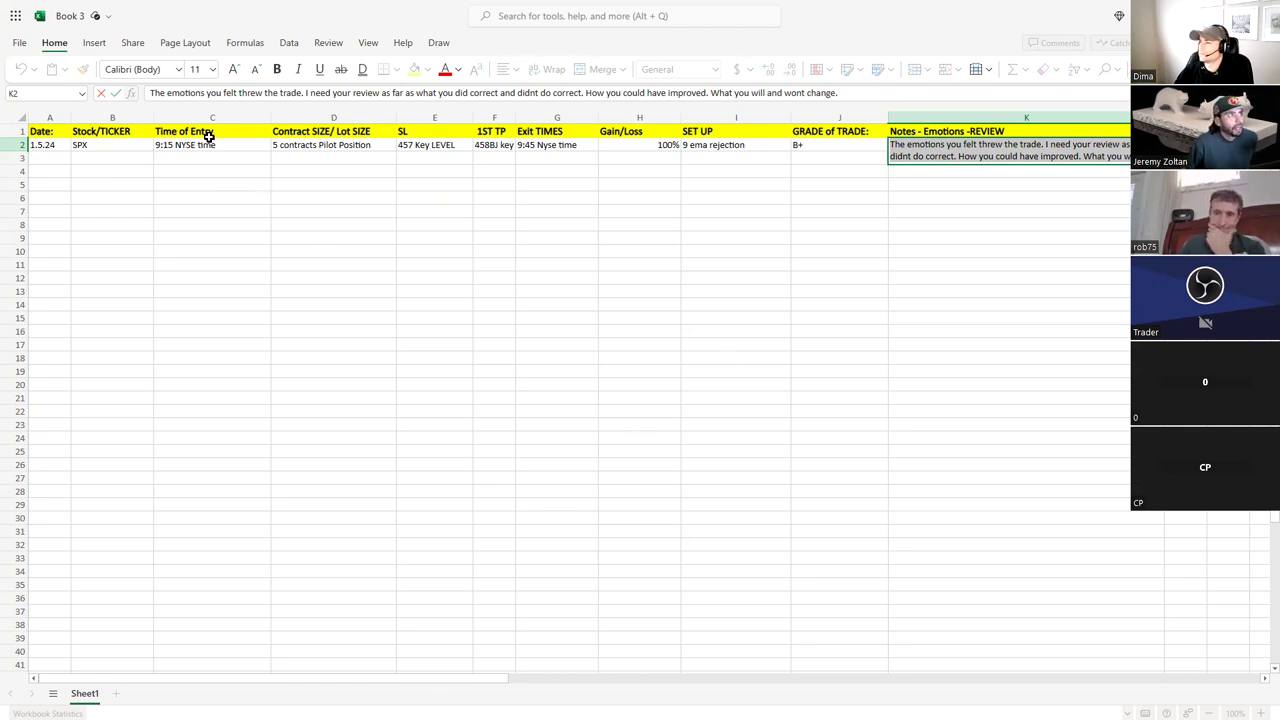
{"action": "left_click", "coordinate": [42, 158]}
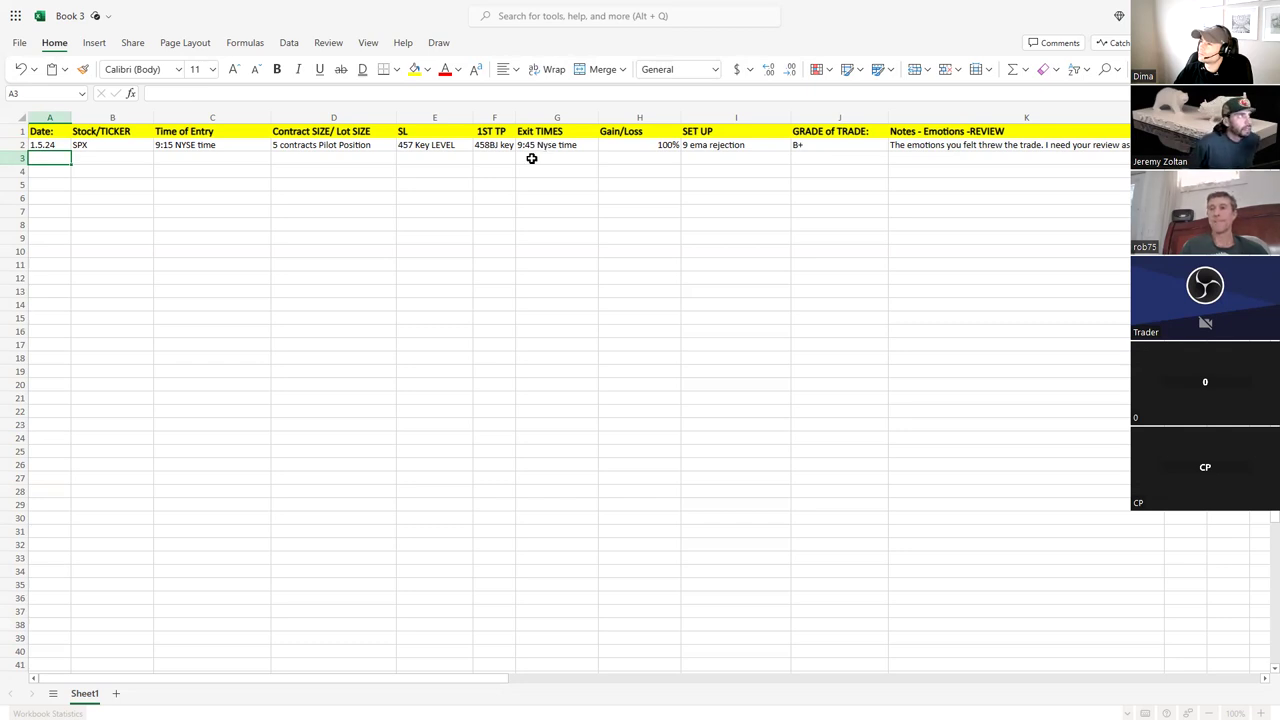
{"action": "left_click", "coordinate": [8, 145]}
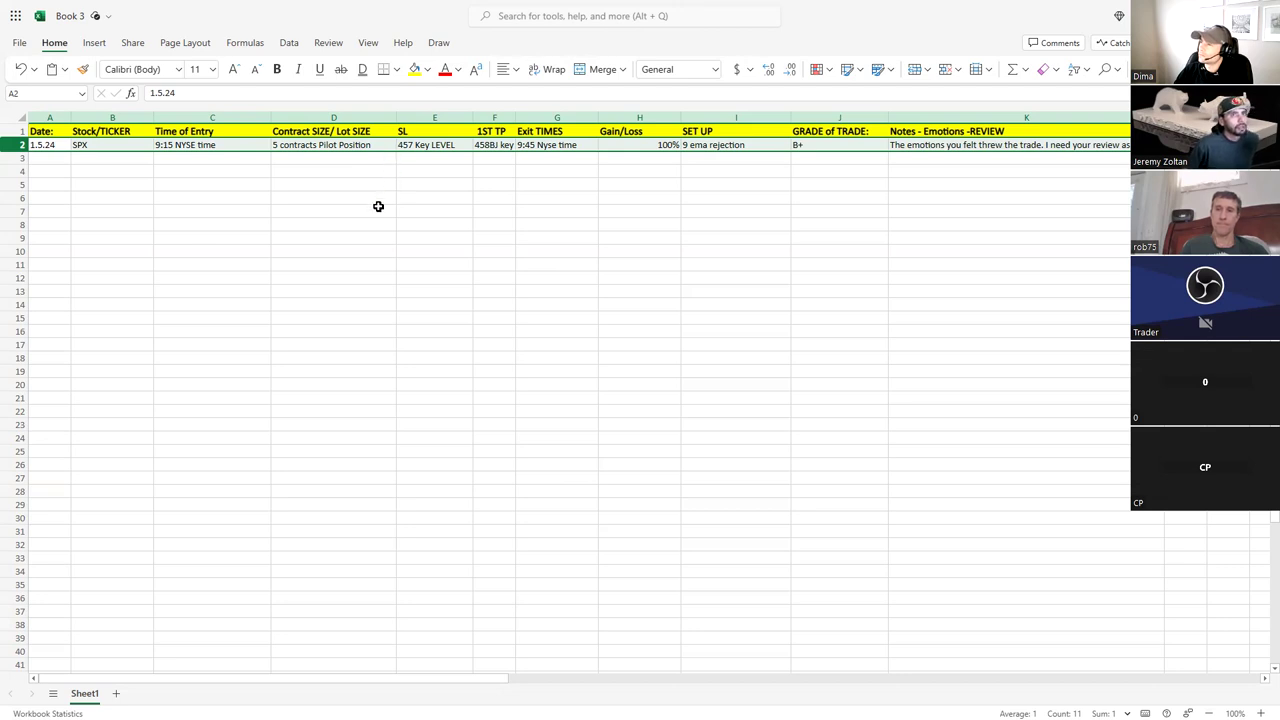
{"action": "left_click", "coordinate": [389, 157]}
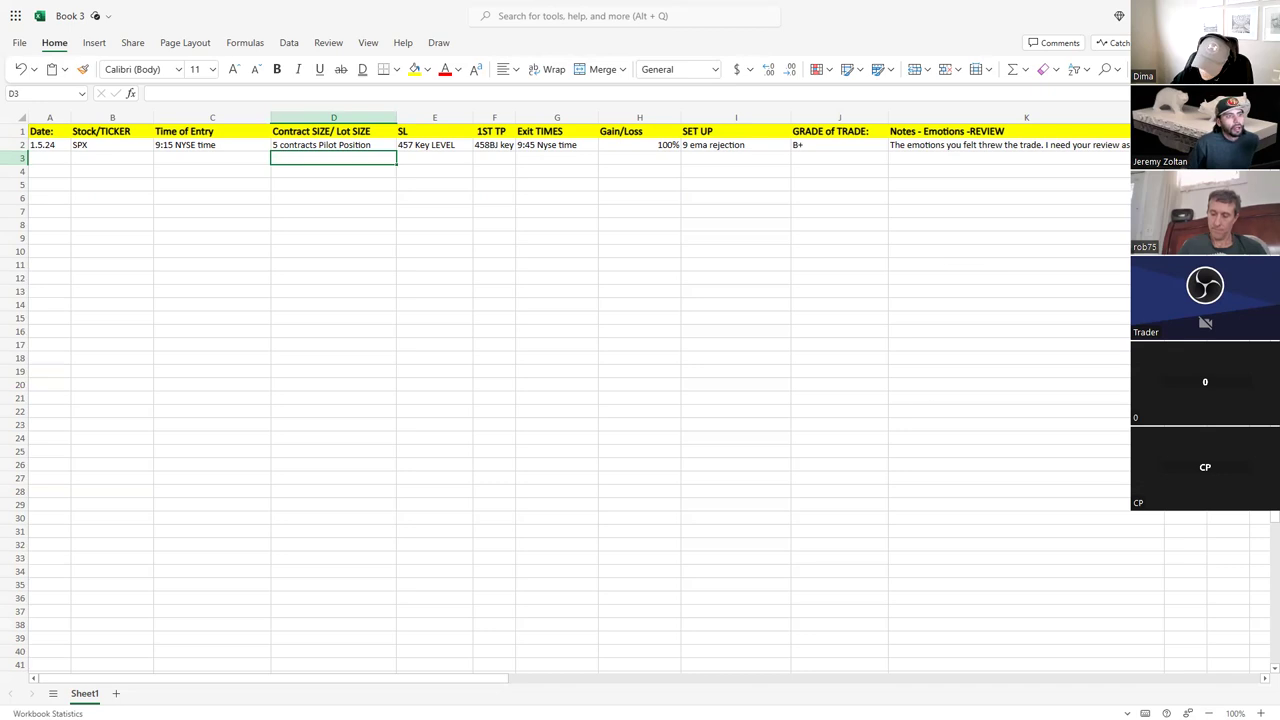
{"action": "scroll", "coordinate": [817, 385], "scroll_direction": "down", "scroll_amount": 10}
{"action": "scroll", "coordinate": [812, 384], "scroll_direction": "up", "scroll_amount": 10}
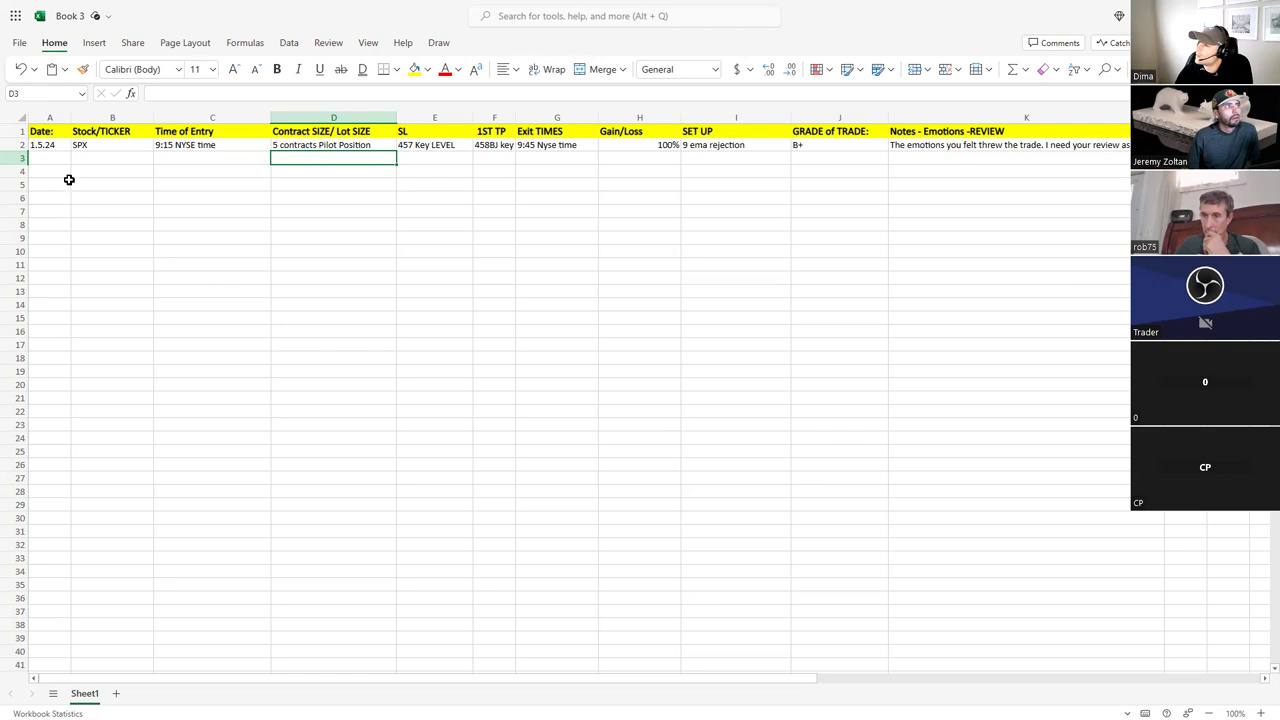
{"action": "left_click", "coordinate": [47, 159]}
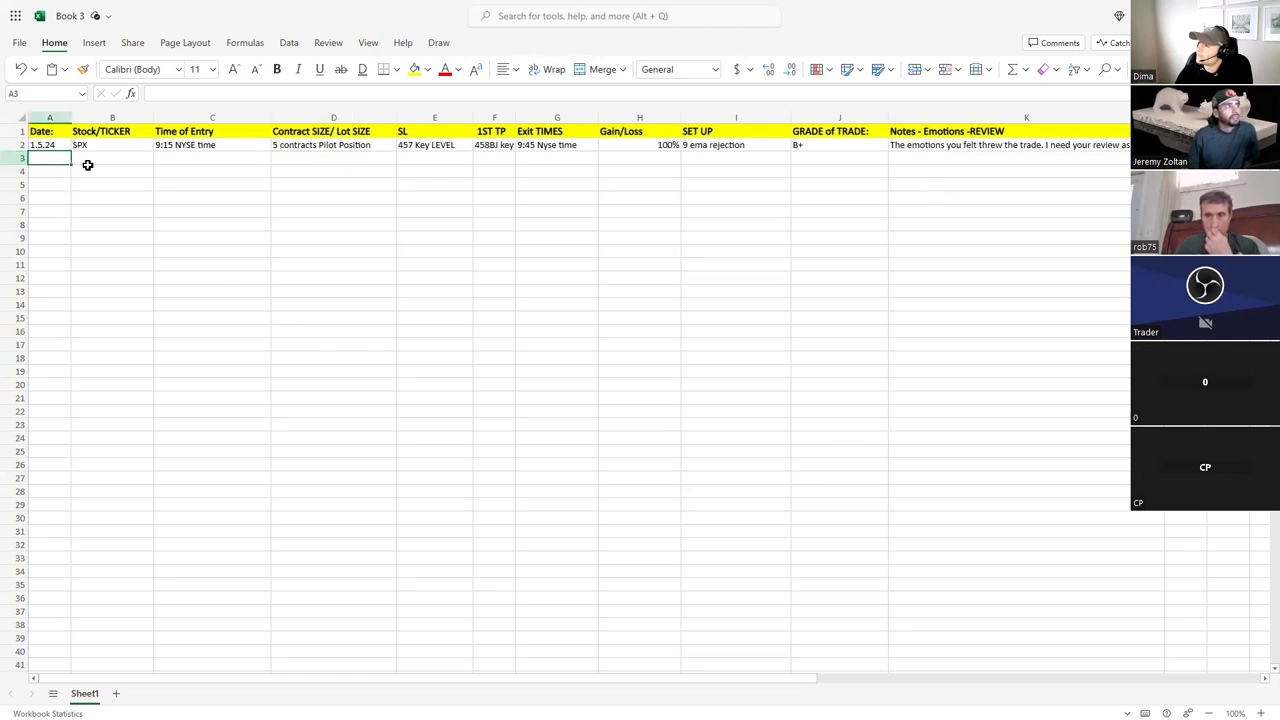
{"action": "key", "text": "Tab"}
{"action": "key", "text": "Tab"}
{"action": "key", "text": "Tab"}
{"action": "key", "text": "Tab"}
{"action": "key", "text": "Tab"}
{"action": "key", "text": "Tab"}
{"action": "key", "text": "Tab"}
{"action": "key", "text": "Tab"}
{"action": "key", "text": "Tab"}
{"action": "key", "text": "Tab"}
{"action": "key", "text": "Tab"}
{"action": "key", "text": "Tab"}
{"action": "key", "text": "Tab"}
{"action": "scroll", "coordinate": [154, 260], "scroll_direction": "down", "scroll_amount": 3}
{"action": "scroll", "coordinate": [330, 480], "scroll_direction": "up", "scroll_amount": 3}
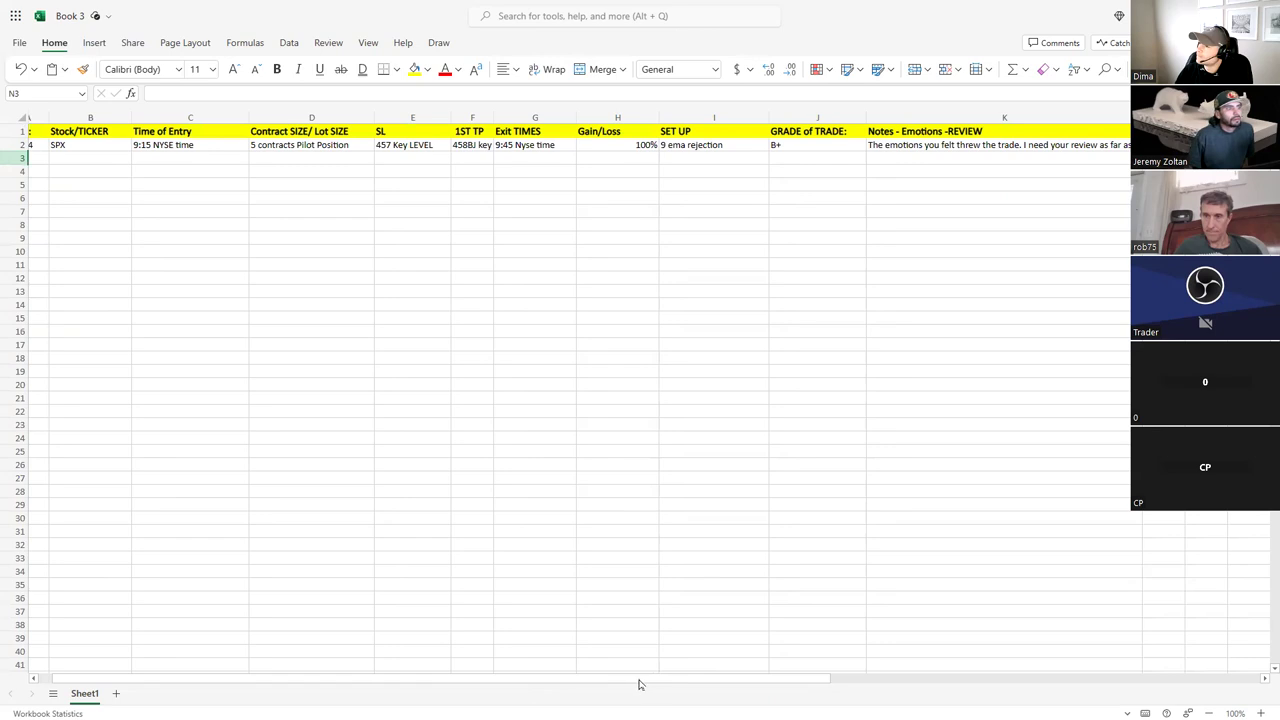
{"action": "scroll", "coordinate": [340, 400], "scroll_direction": "left", "scroll_amount": 2}
{"action": "scroll", "coordinate": [69, 386], "scroll_direction": "down", "scroll_amount": 20}
{"action": "scroll", "coordinate": [150, 456], "scroll_direction": "down", "scroll_amount": 20}
{"action": "scroll", "coordinate": [195, 493], "scroll_direction": "down", "scroll_amount": 20}
{"action": "scroll", "coordinate": [200, 485], "scroll_direction": "up", "scroll_amount": 20}
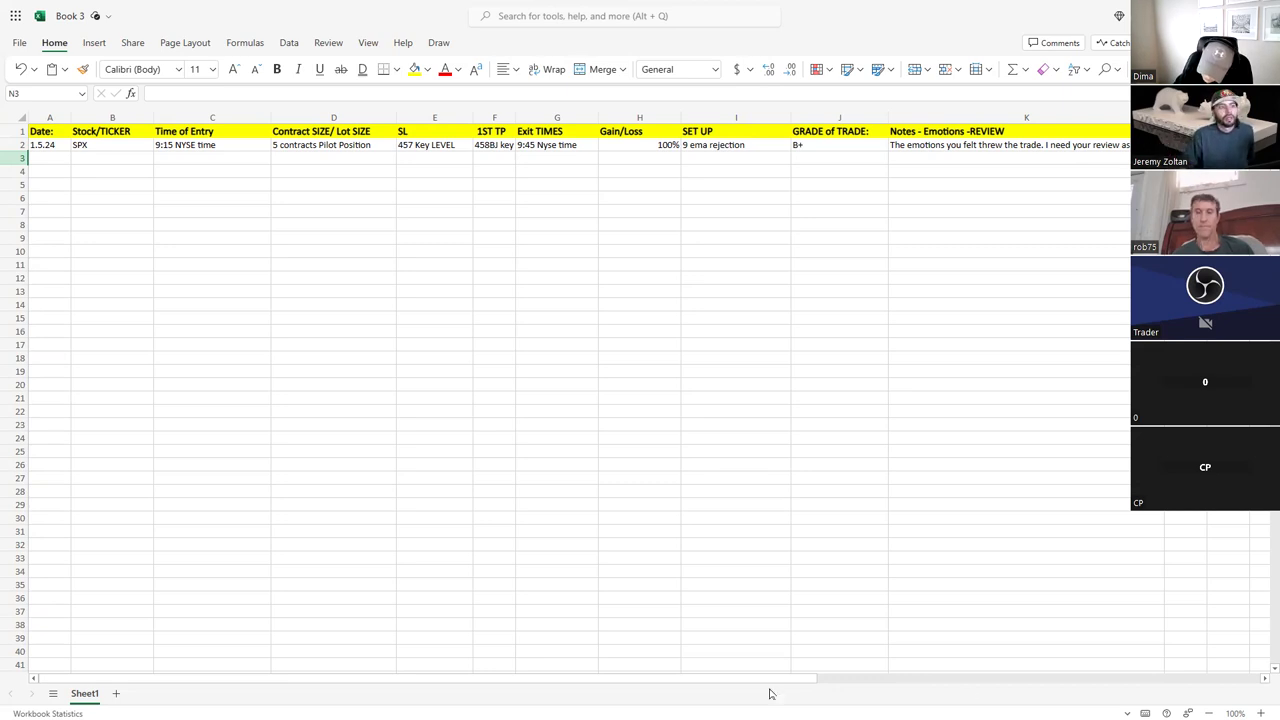
Narrow the Notes - Emotions -REVIEW column slightly.
{"action": "mouse_move", "coordinate": [737, 682]}
{"action": "left_mouse_down"}
{"action": "mouse_move", "coordinate": [1143, 686]}
{"action": "mouse_move", "coordinate": [737, 697]}
{"action": "left_mouse_up"}
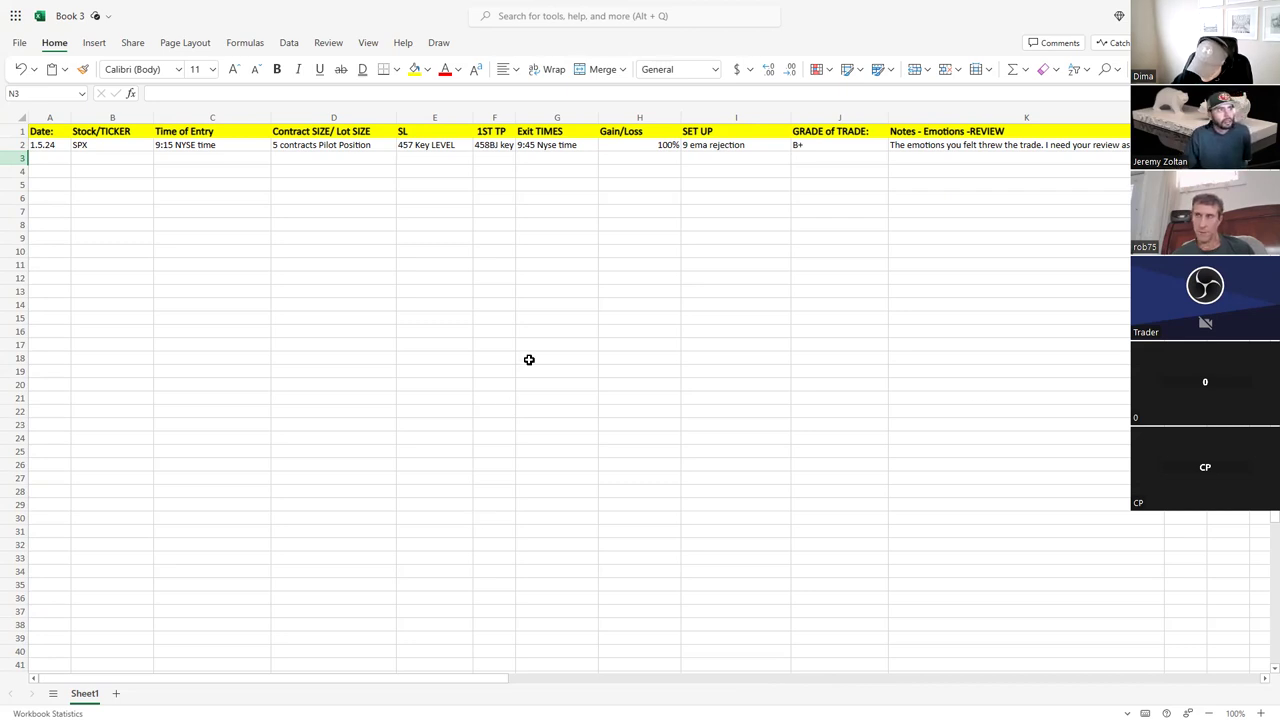
{"action": "mouse_move", "coordinate": [420, 679]}
{"action": "left_mouse_down"}
{"action": "mouse_move", "coordinate": [1048, 679]}
{"action": "mouse_move", "coordinate": [405, 681]}
{"action": "left_mouse_up"}
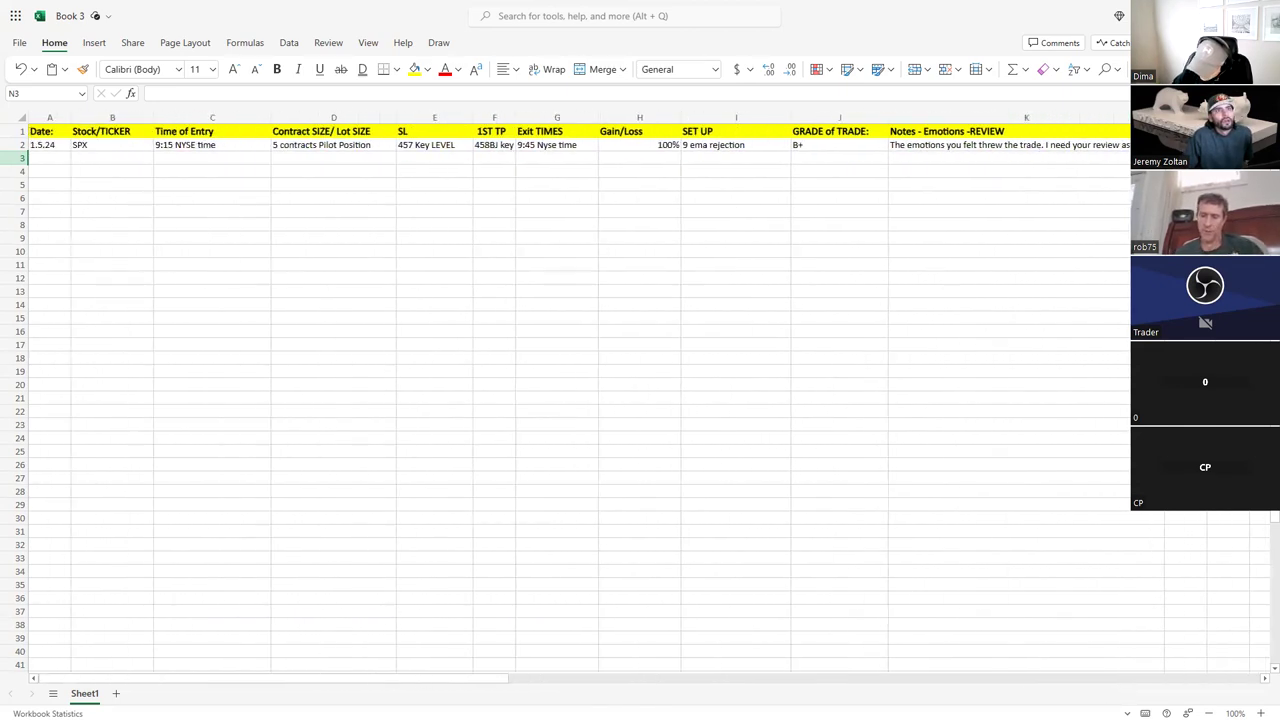
{"action": "left_click_drag", "start_coordinate": [1164, 117], "coordinate": [1137, 117]}
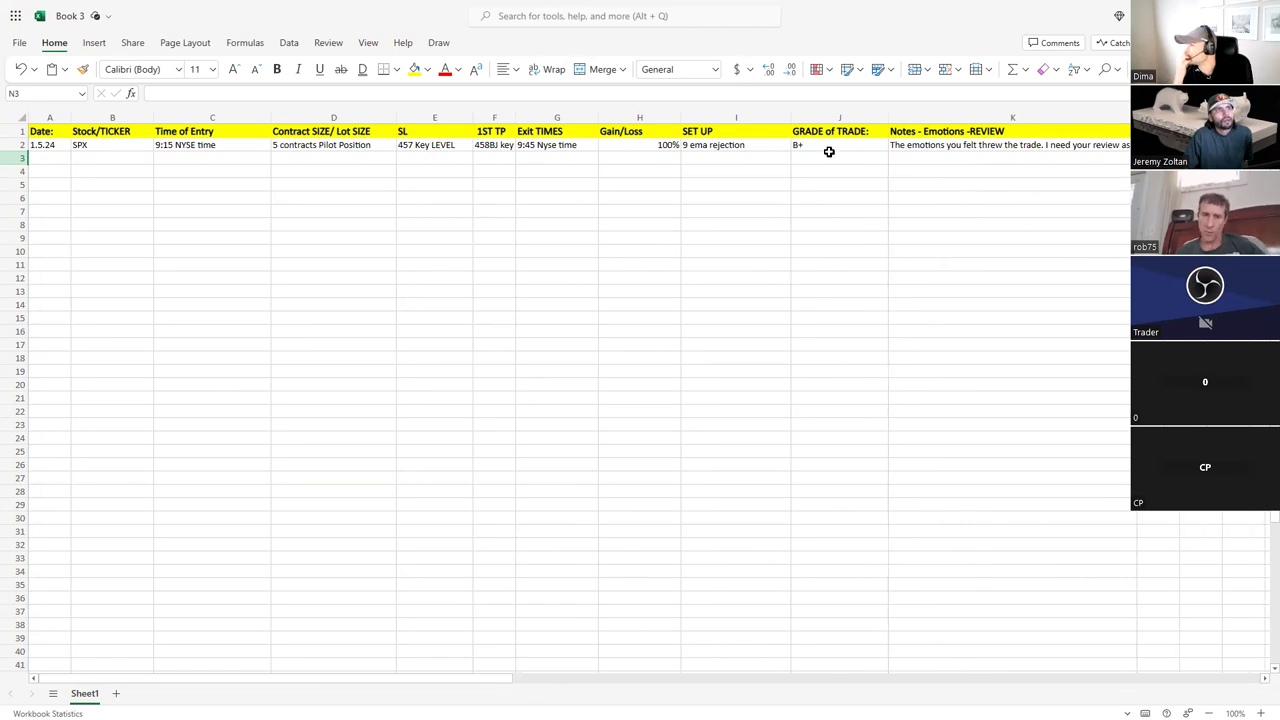
Examine the GRADE of TRADE column and the review note of the SPX trade.
{"action": "scroll", "coordinate": [834, 174], "scroll_direction": "down", "scroll_amount": 5}
{"action": "scroll", "coordinate": [843, 191], "scroll_direction": "up", "scroll_amount": 5}
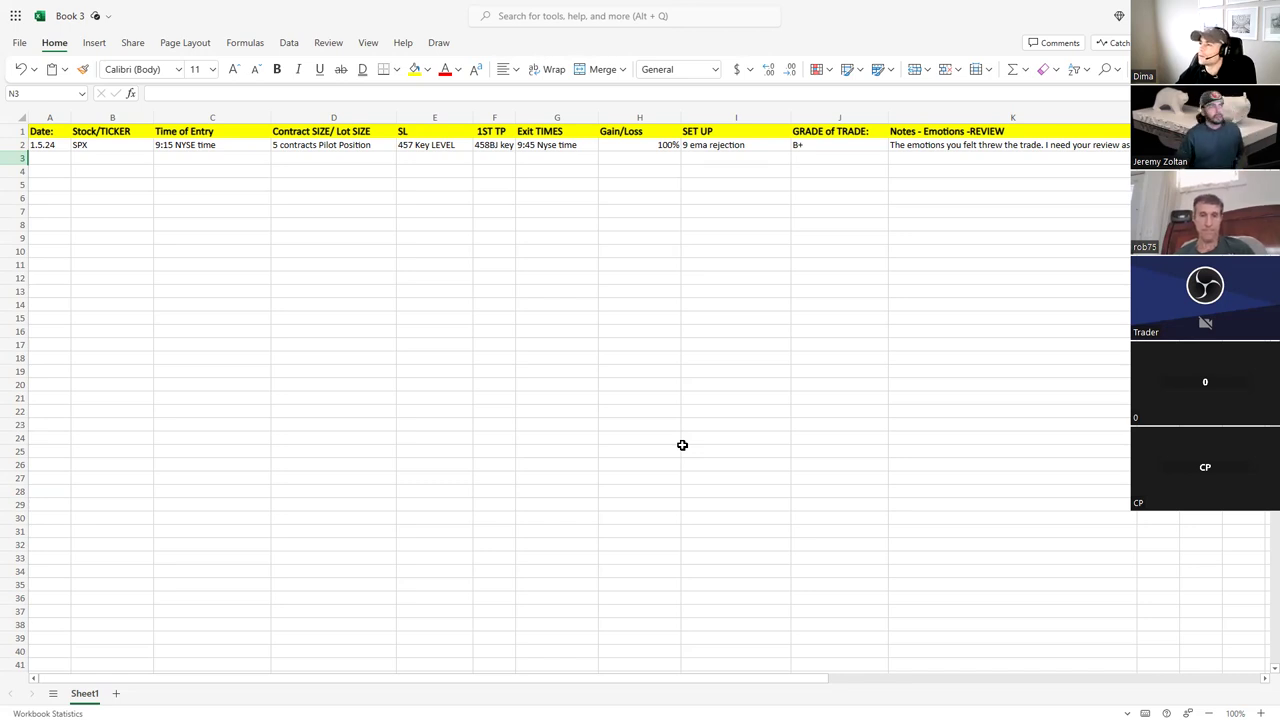
{"action": "scroll", "coordinate": [682, 445], "scroll_direction": "right", "scroll_amount": 3}
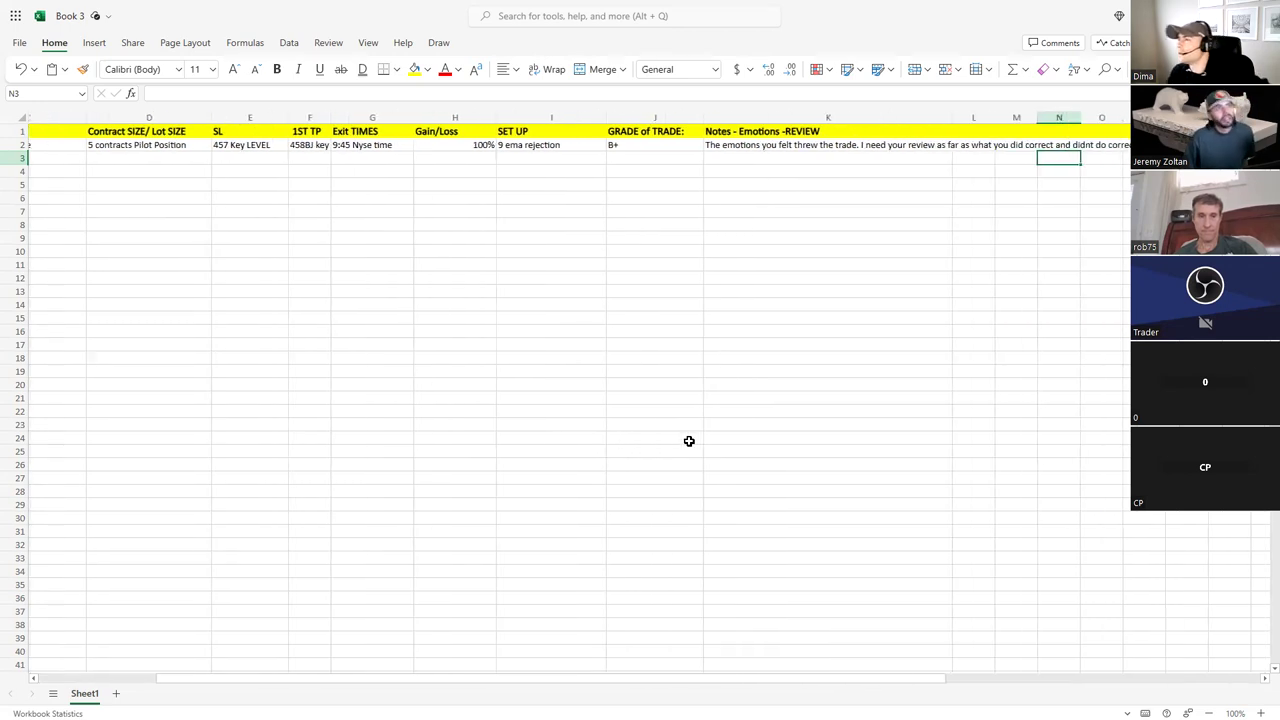
{"action": "left_click", "coordinate": [672, 143]}
{"action": "scroll", "coordinate": [655, 257], "scroll_direction": "down", "scroll_amount": 3}
{"action": "scroll", "coordinate": [655, 257], "scroll_direction": "up", "scroll_amount": 3}
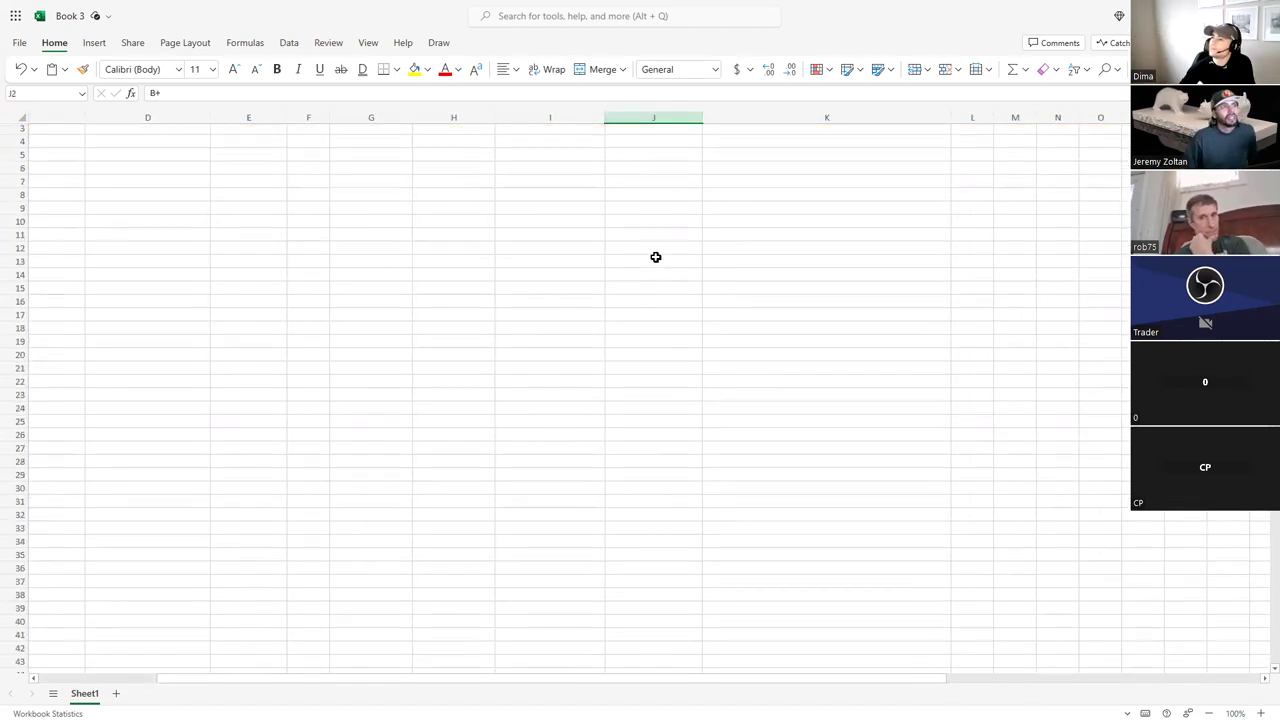
{"action": "scroll", "coordinate": [865, 690], "scroll_direction": "left", "scroll_amount": 3}
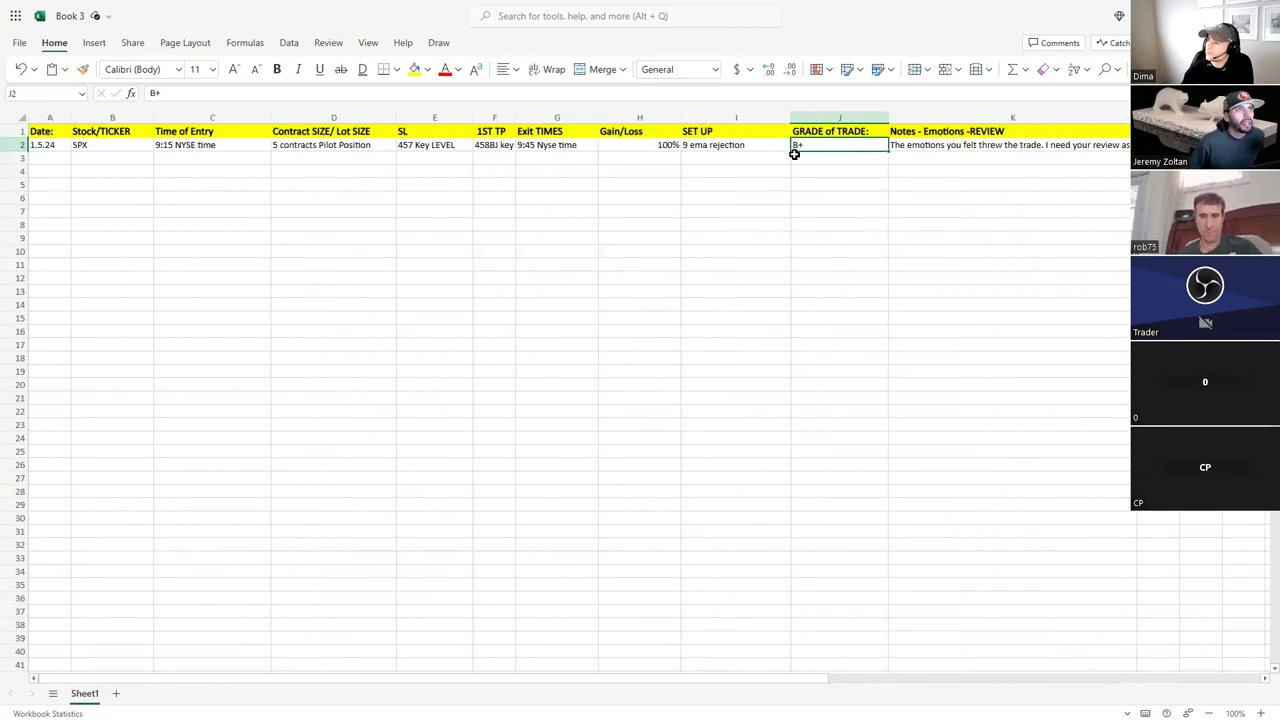
{"action": "left_click", "coordinate": [846, 131]}
{"action": "left_click", "coordinate": [843, 119]}
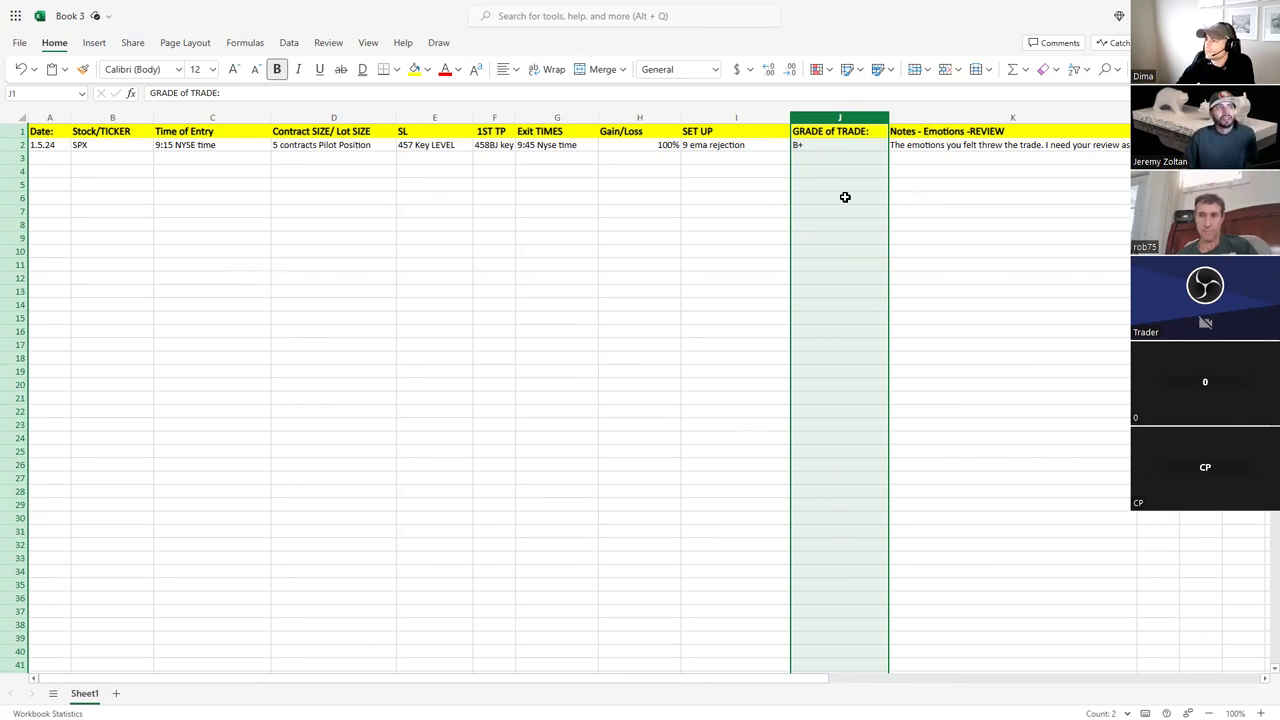
{"action": "left_click", "coordinate": [840, 116]}
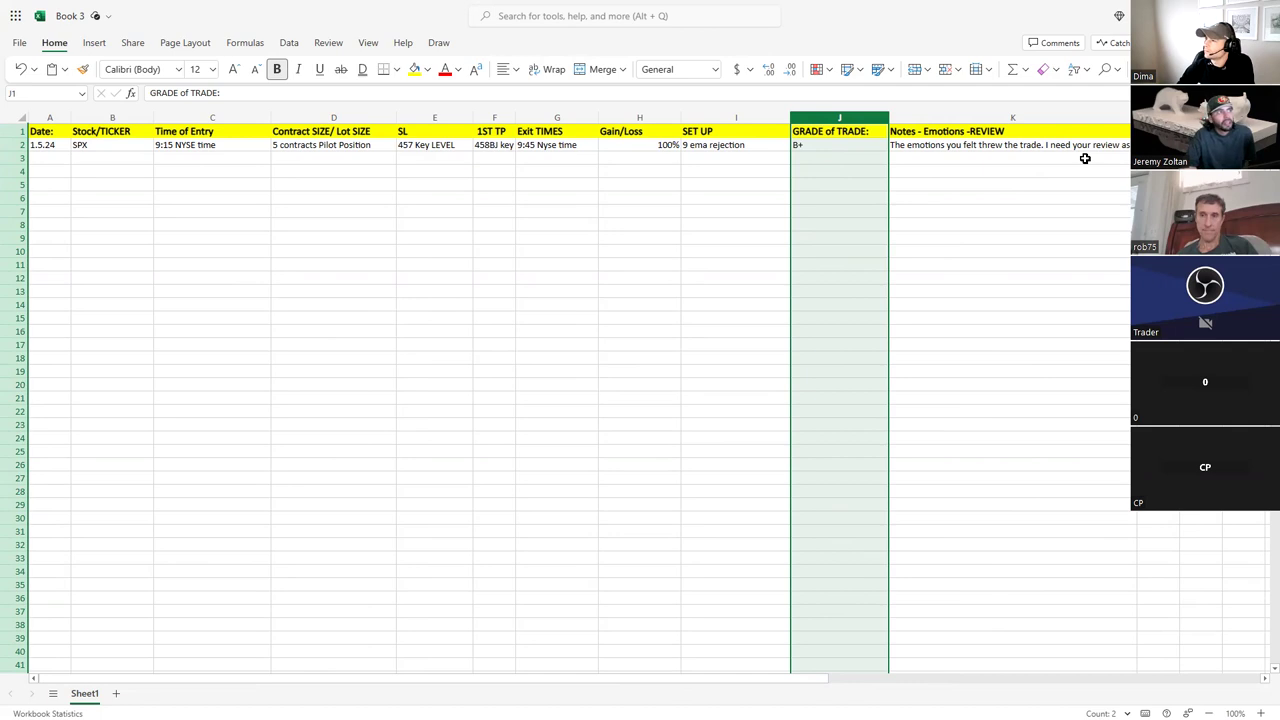
{"action": "left_click", "coordinate": [1004, 146]}
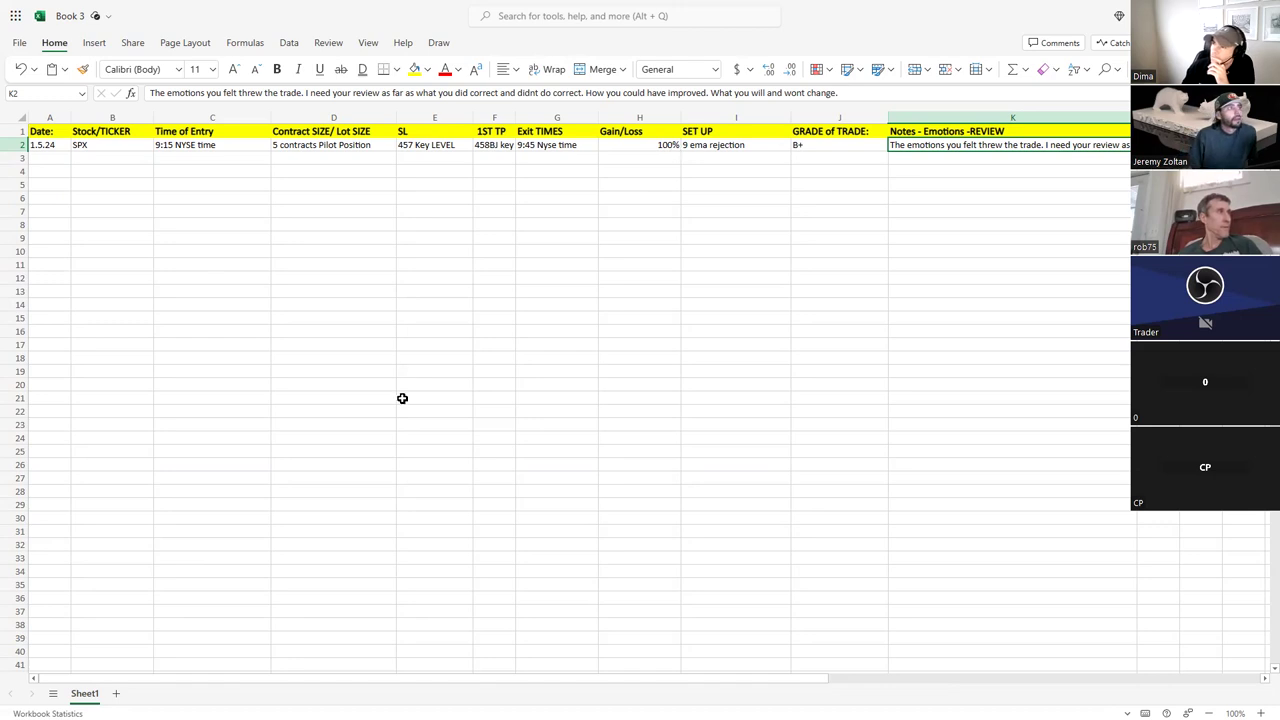
{"action": "scroll", "coordinate": [409, 410], "scroll_direction": "down", "scroll_amount": 5}
{"action": "scroll", "coordinate": [407, 414], "scroll_direction": "up", "scroll_amount": 5}
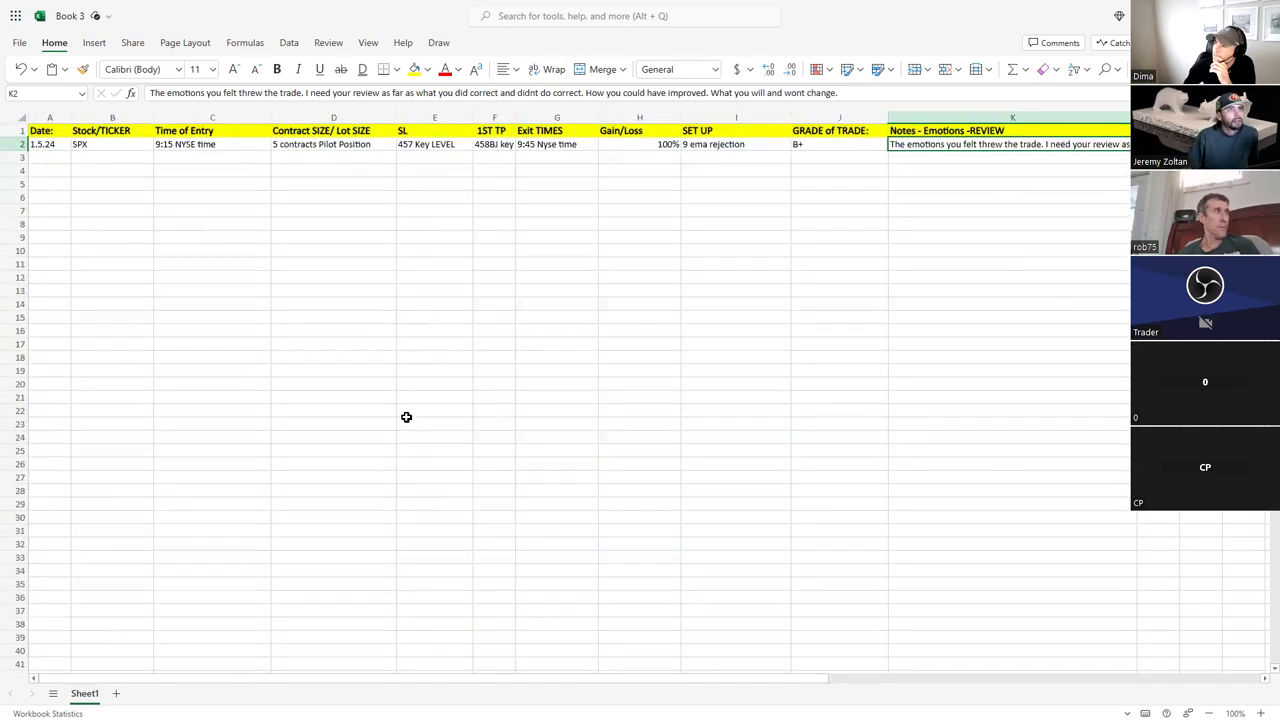
{"action": "left_click_drag", "start_coordinate": [377, 681], "coordinate": [273, 669]}
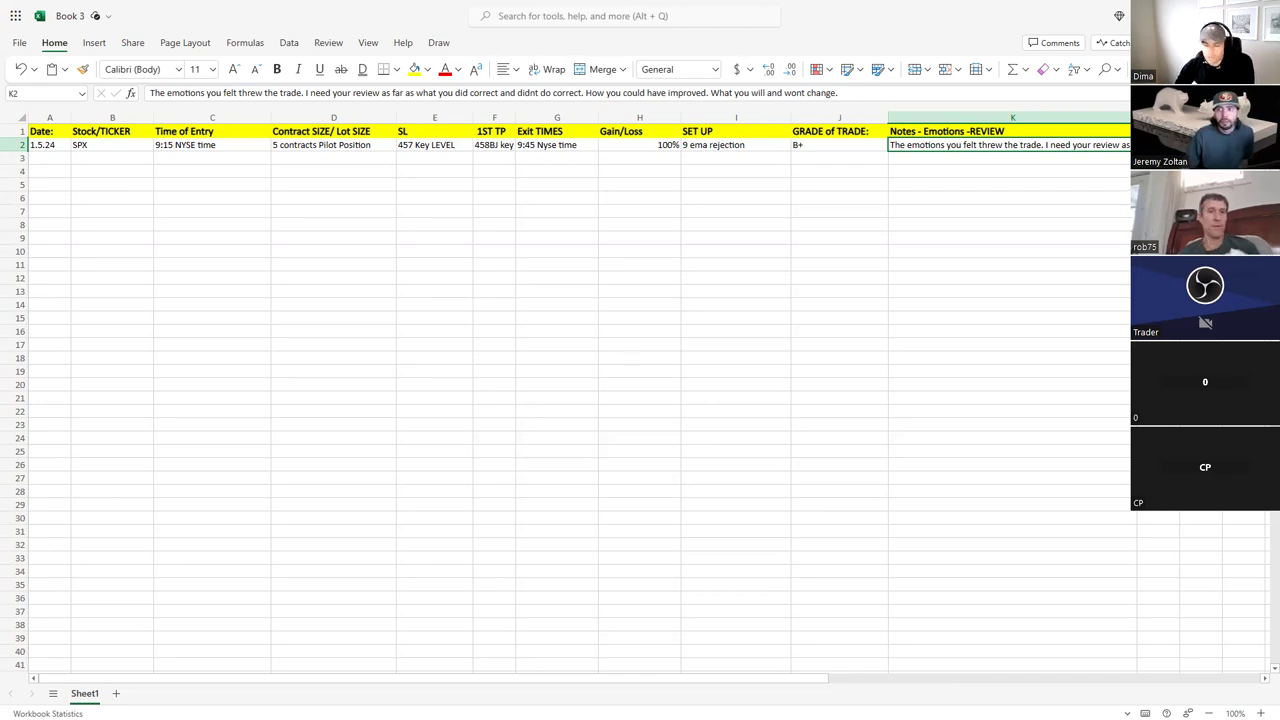
Switch to the thinkorswim platform and enlarge the SPY 5-minute price chart relative to the option charts and indicator panes.
{"action": "key", "text": "alt+Tab"}
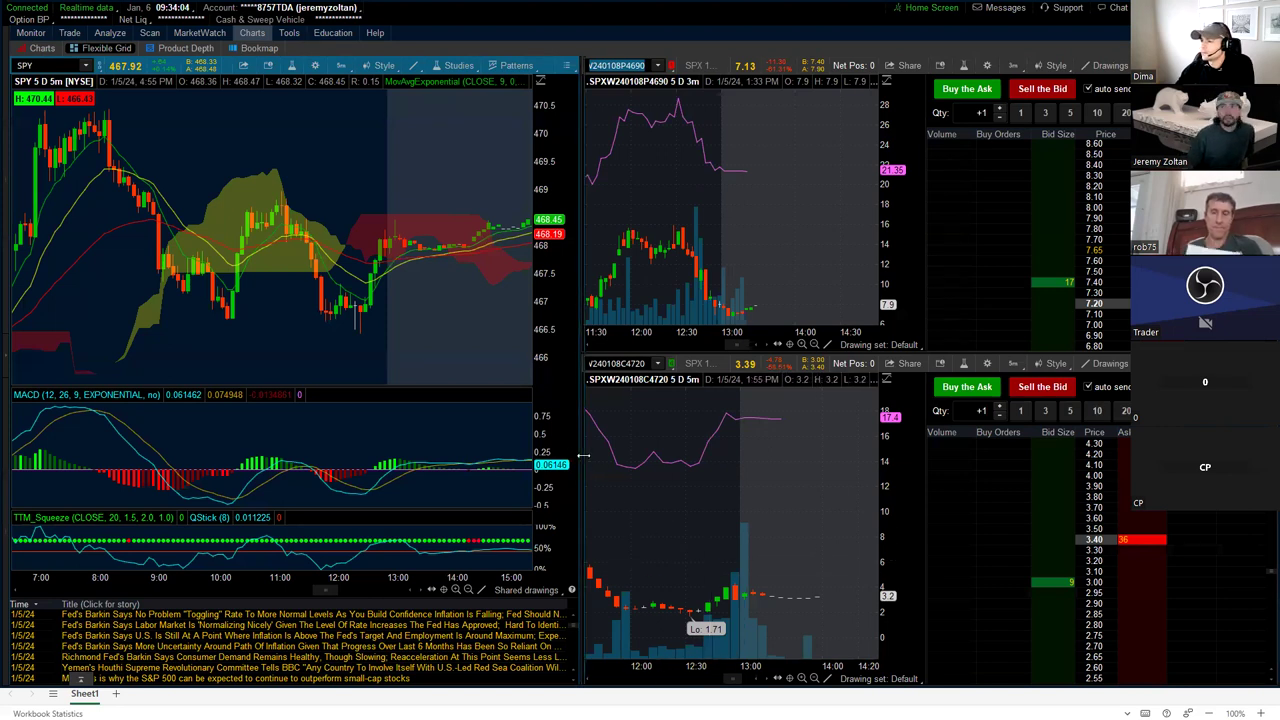
{"action": "left_click_drag", "start_coordinate": [695, 447], "coordinate": [757, 440]}
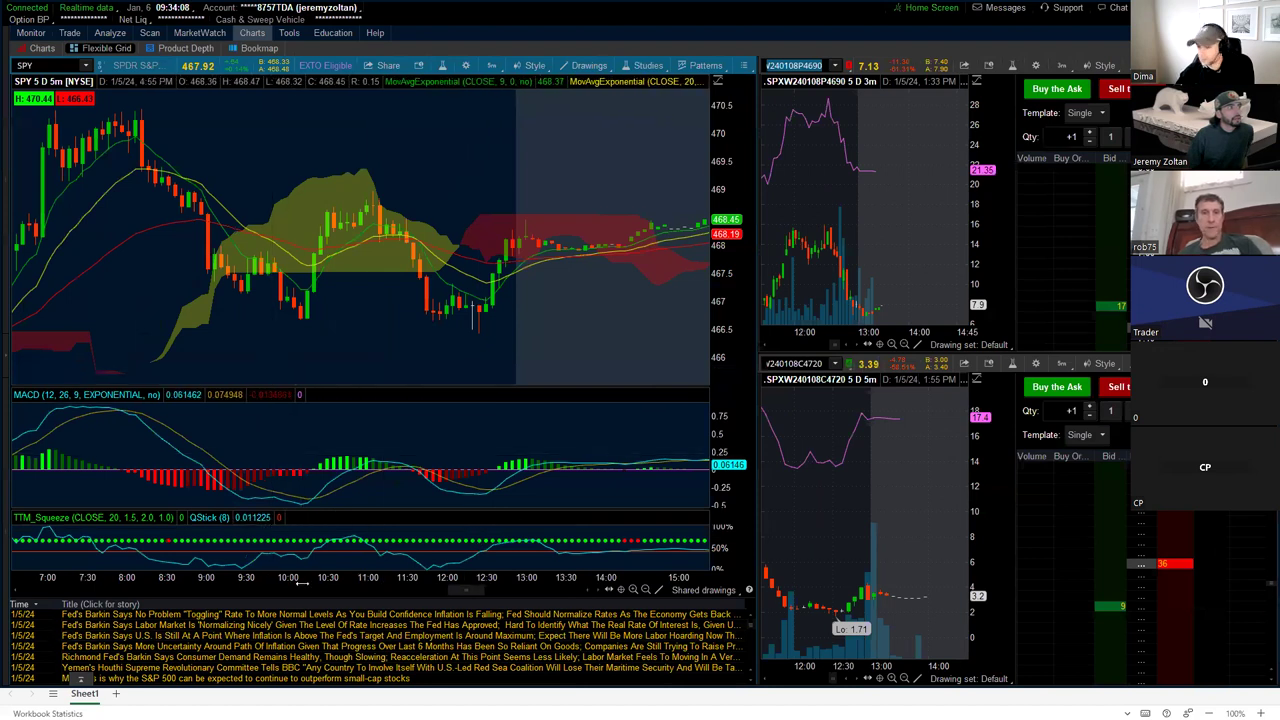
{"action": "left_click_drag", "start_coordinate": [306, 598], "coordinate": [306, 615]}
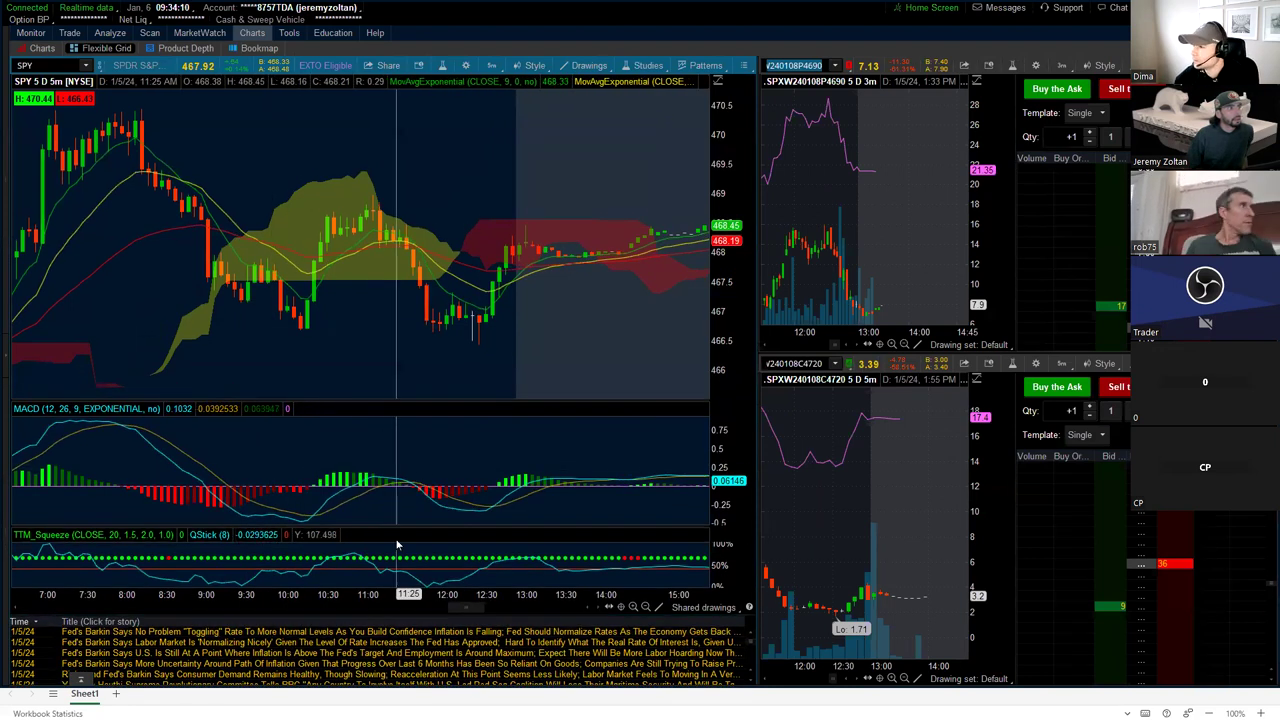
{"action": "left_click_drag", "start_coordinate": [406, 533], "coordinate": [406, 540]}
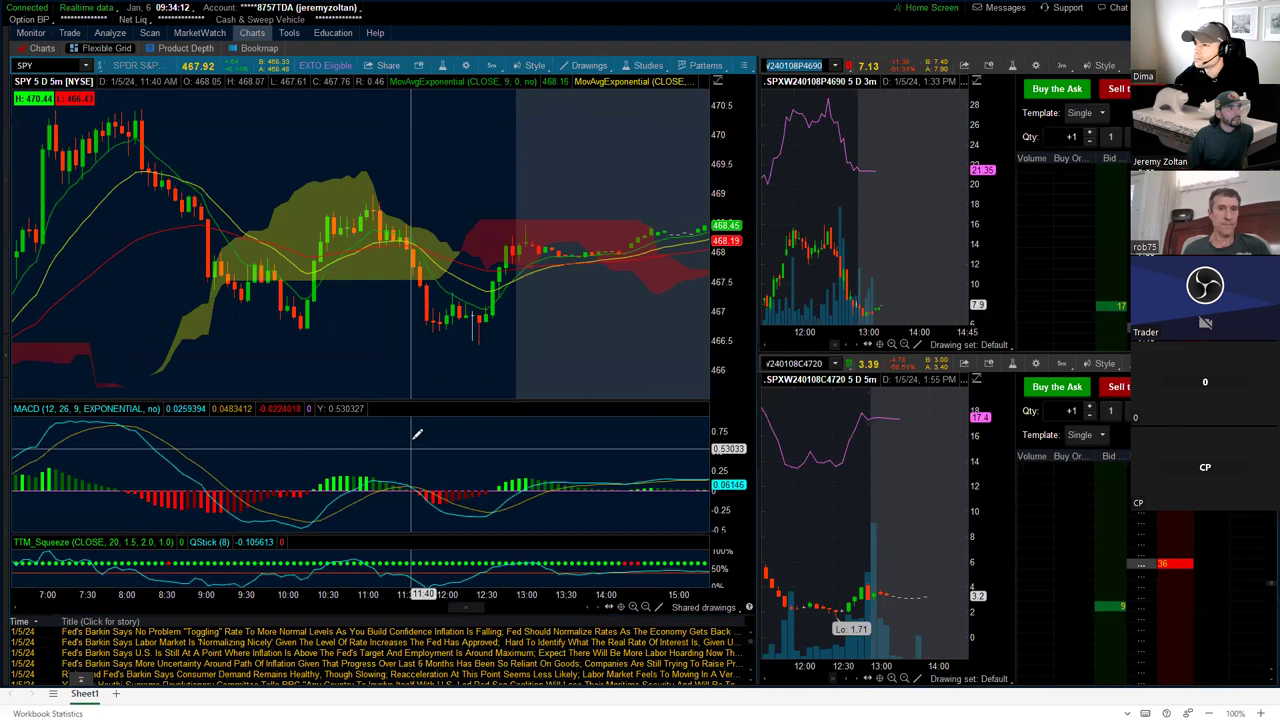
{"action": "left_click_drag", "start_coordinate": [426, 404], "coordinate": [429, 428]}
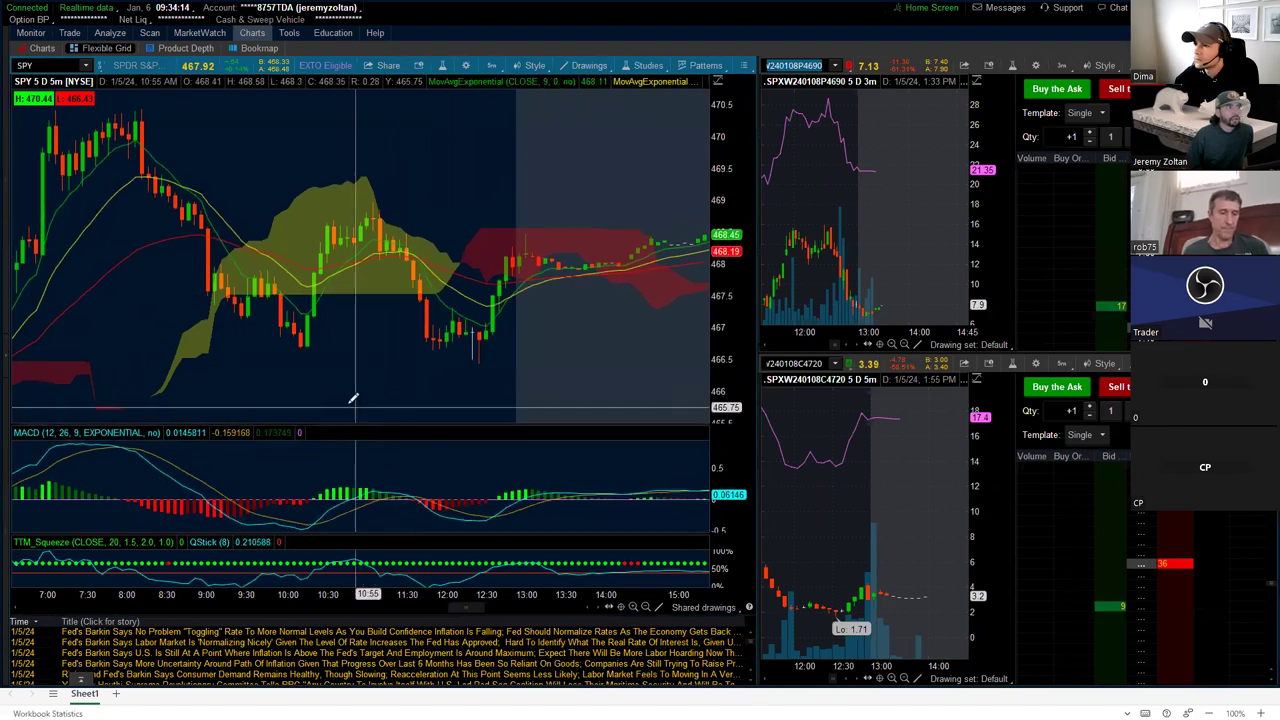
{"action": "left_click_drag", "start_coordinate": [353, 600], "coordinate": [215, 600]}
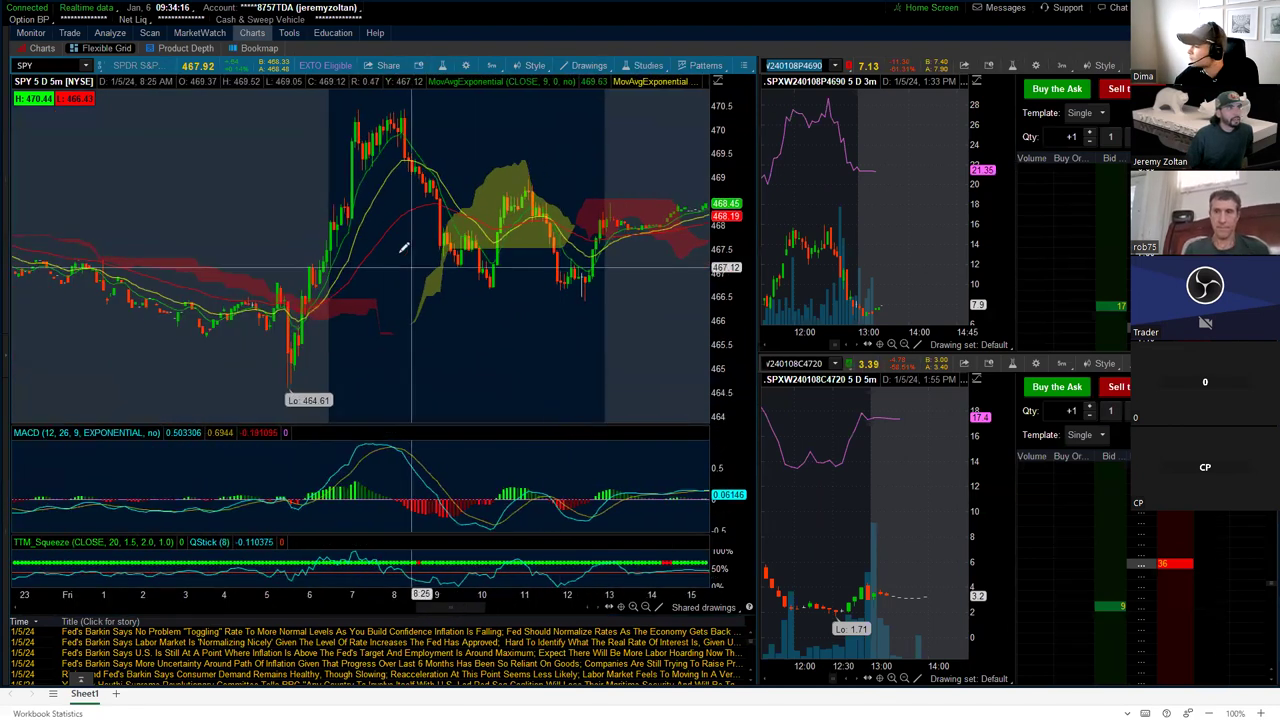
{"action": "left_click_drag", "start_coordinate": [680, 253], "coordinate": [666, 306]}
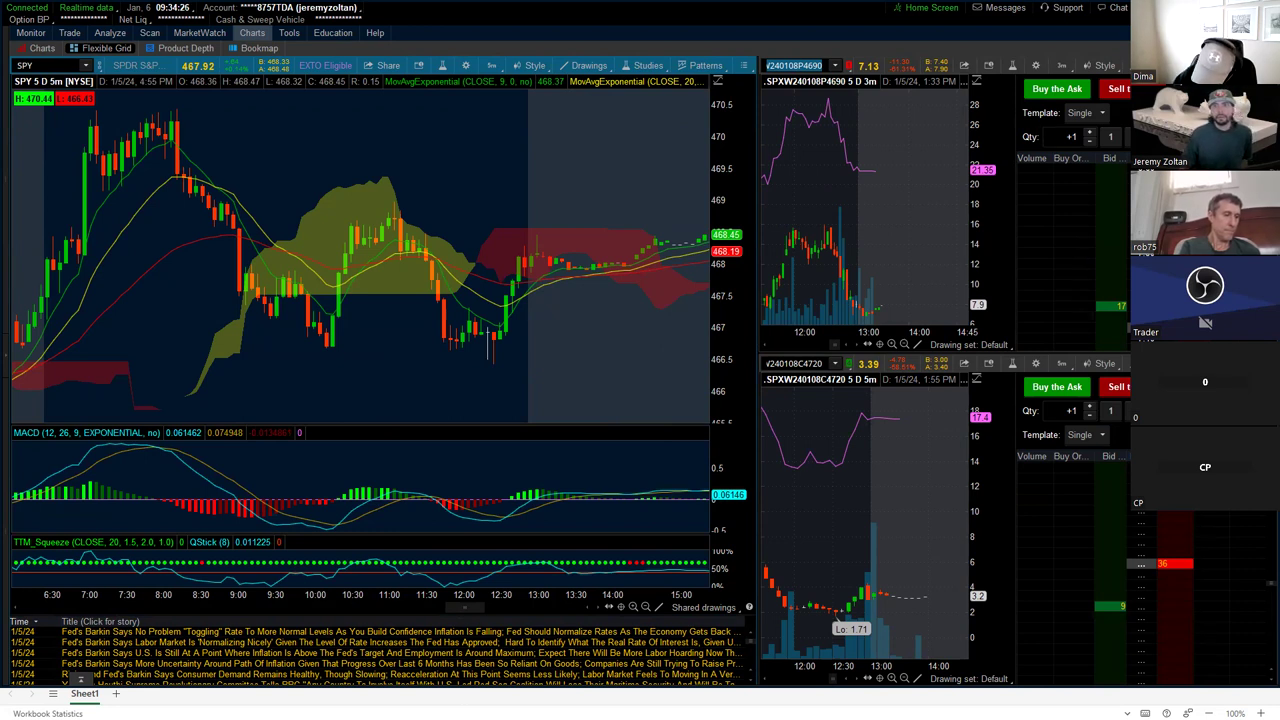
Switch to TradingView, maximize the 1-minute SPY chart and set its interval to 5 minutes.
{"action": "key", "text": "alt+Tab"}
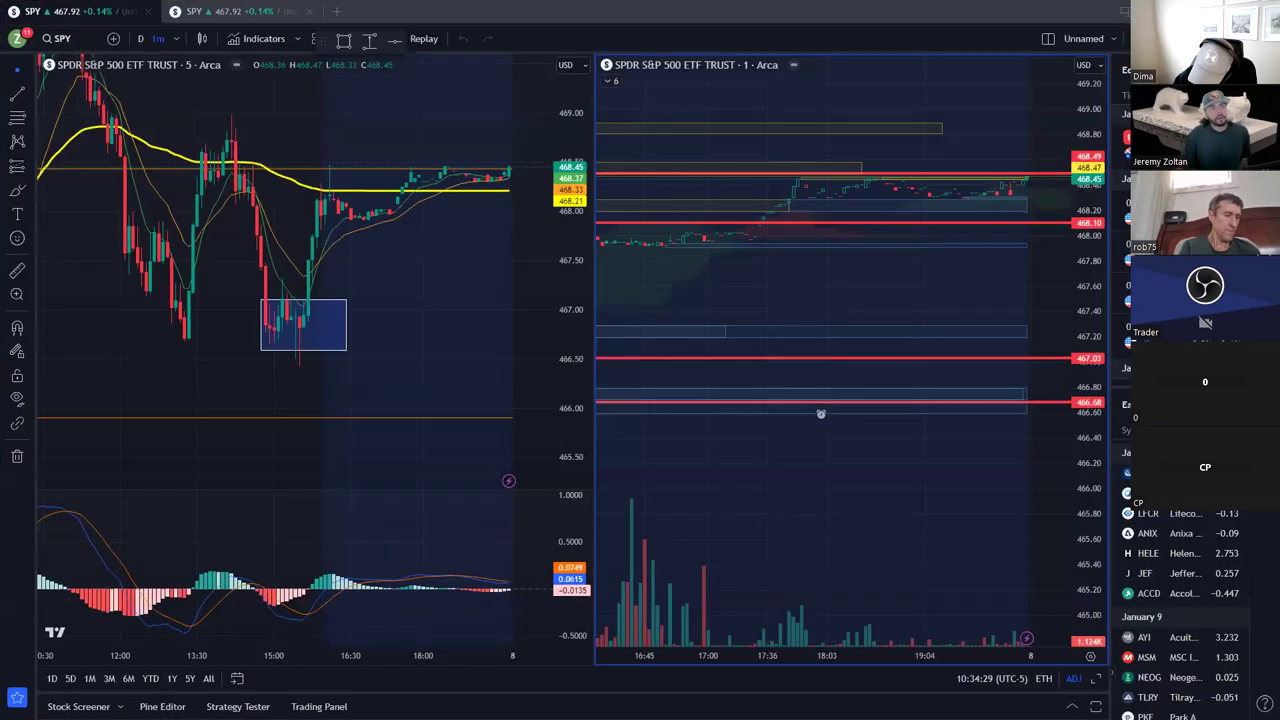
{"action": "left_click", "coordinate": [1098, 678]}
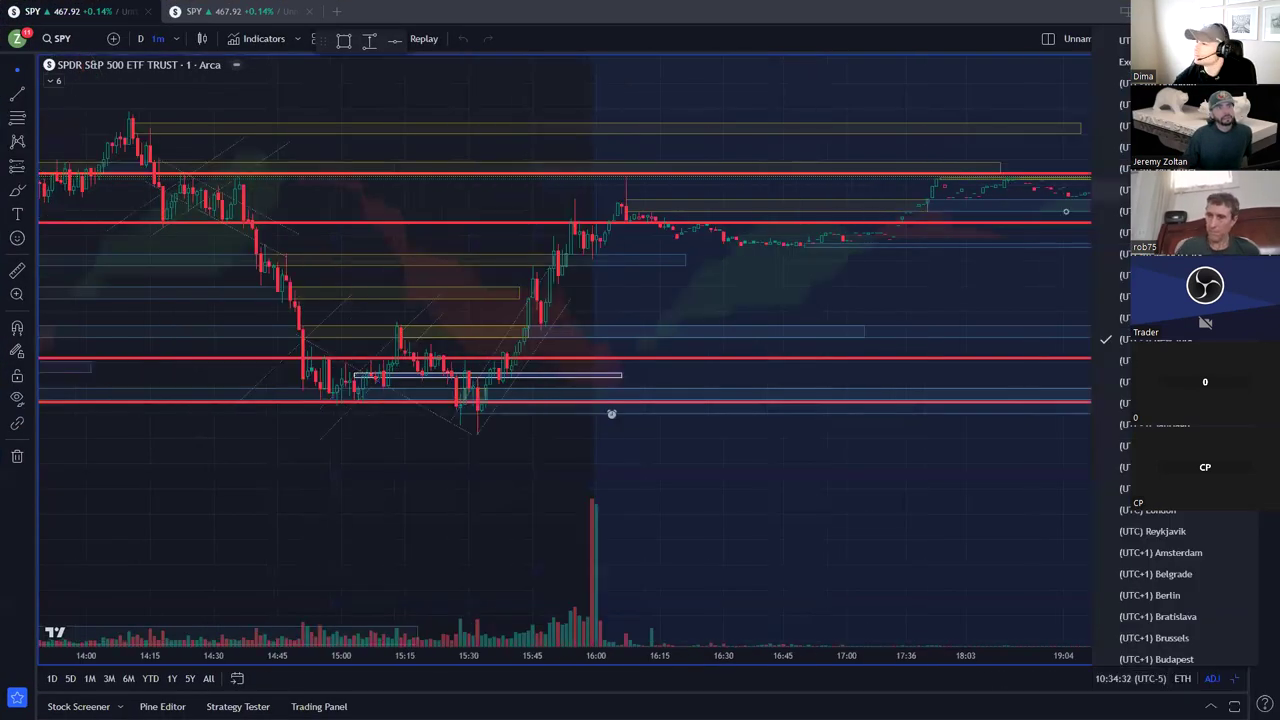
{"action": "left_click", "coordinate": [177, 38]}
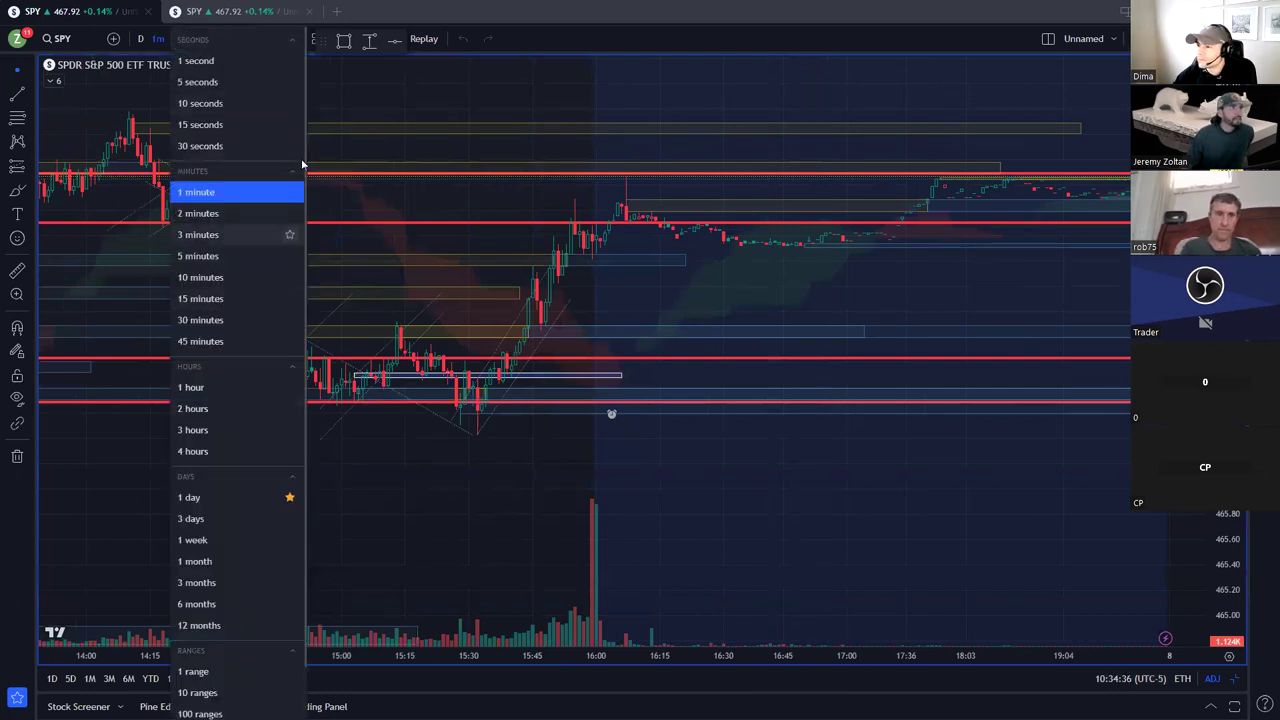
{"action": "left_click", "coordinate": [261, 262]}
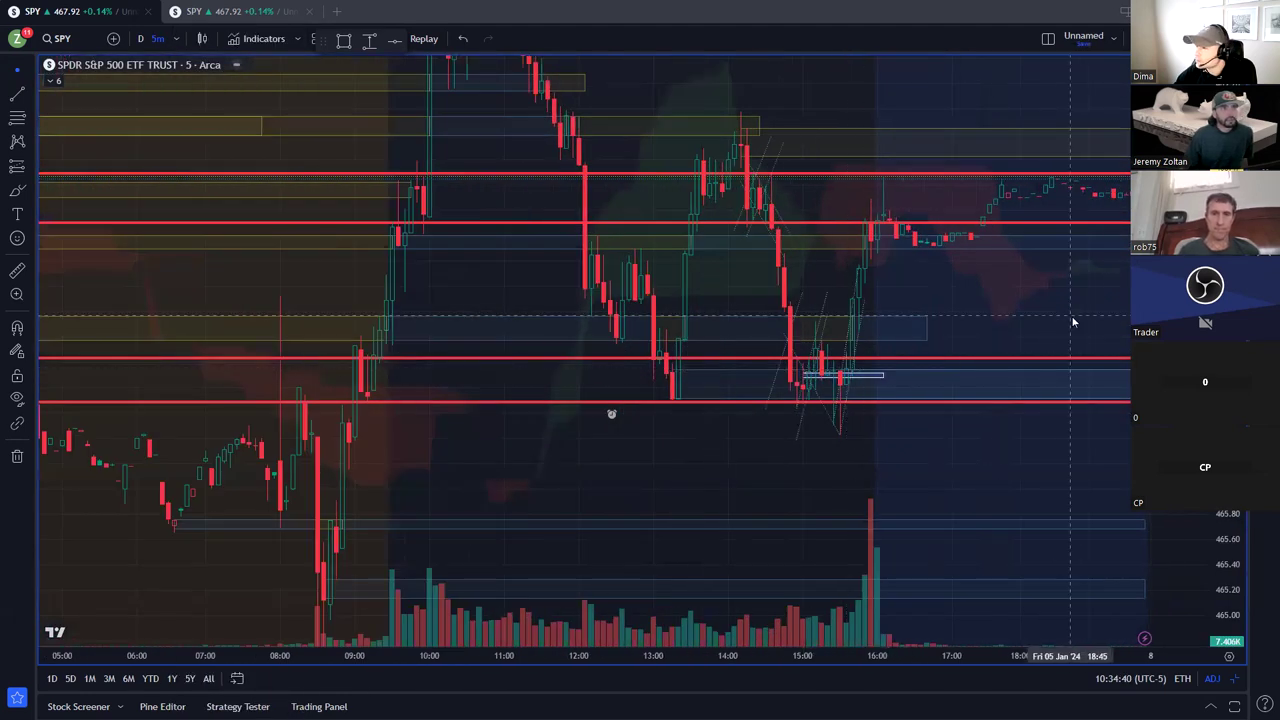
Remove the drawings, including the red horizontal levels and trend lines, from the SPY chart.
{"action": "right_click", "coordinate": [1074, 320]}
{"action": "left_click", "coordinate": [1136, 654]}
{"action": "scroll", "coordinate": [720, 350], "scroll_direction": "down", "scroll_amount": 5}
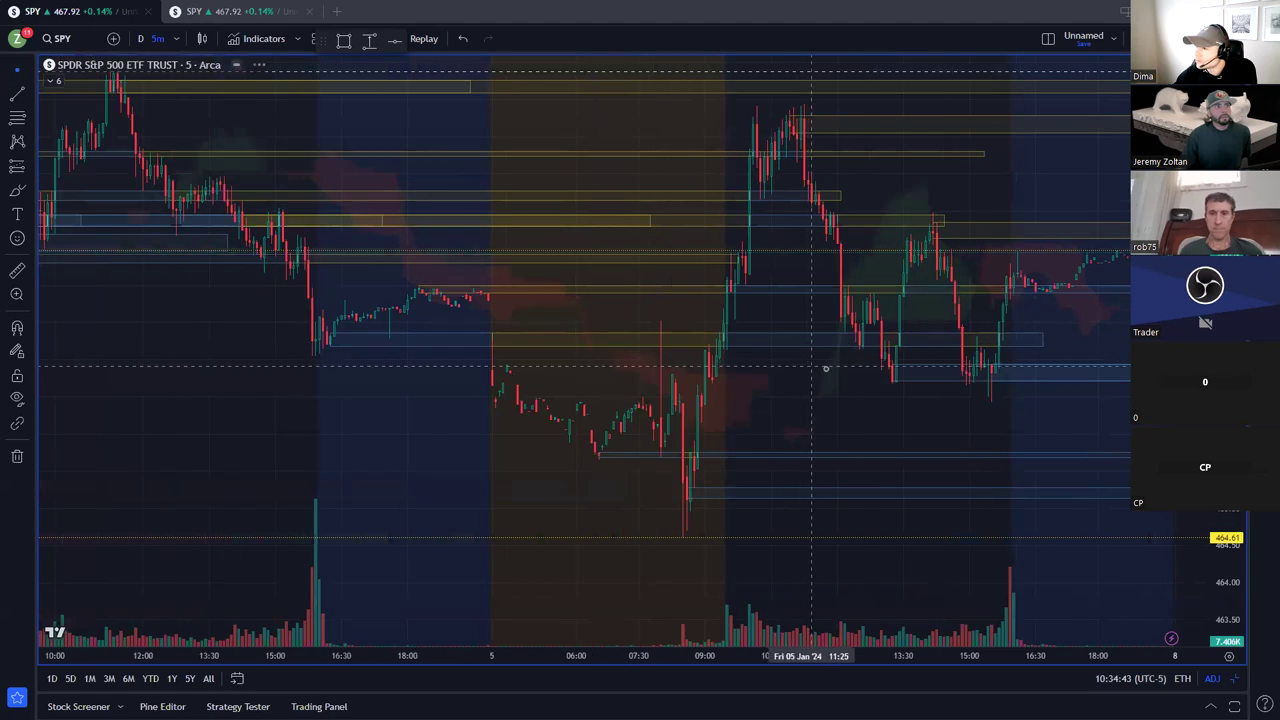
Hide the Bj Key Levels indicator that is still shown on the SPY chart and bring the latest session into view.
{"action": "left_click_drag", "start_coordinate": [825, 369], "coordinate": [872, 349]}
{"action": "left_click", "coordinate": [50, 80]}
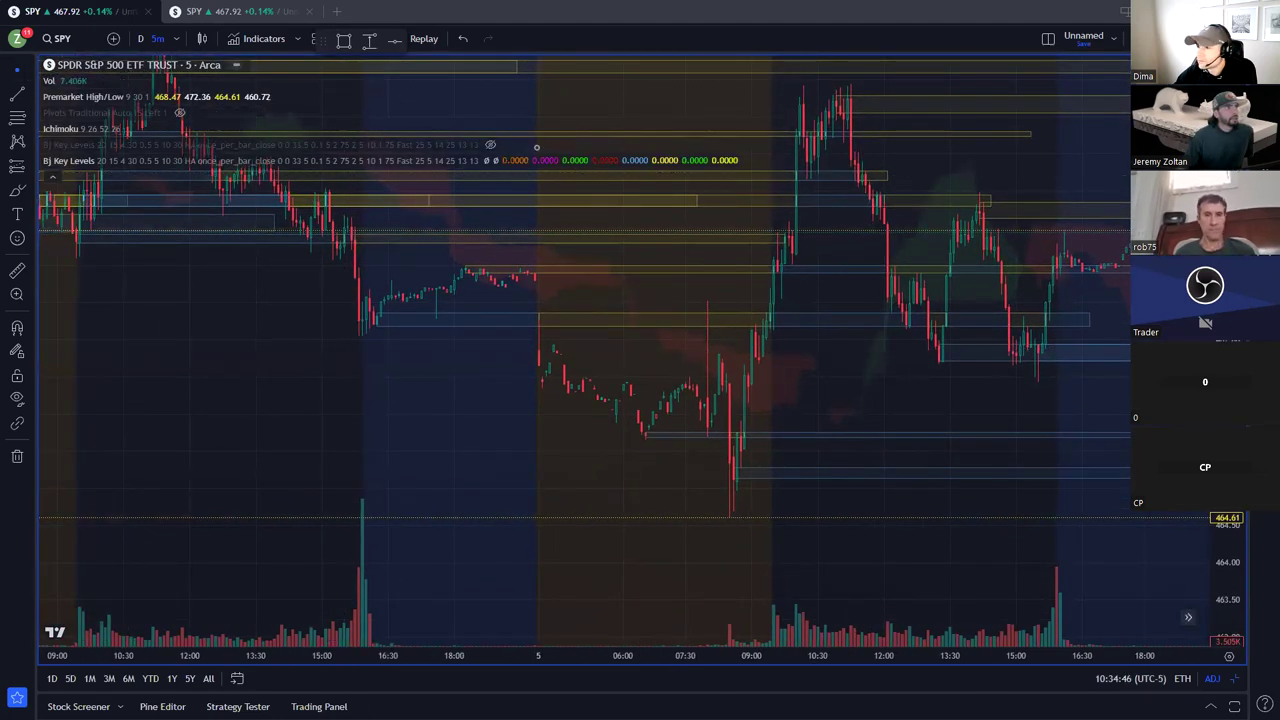
{"action": "left_click", "coordinate": [489, 161]}
{"action": "left_click", "coordinate": [52, 177]}
{"action": "scroll", "coordinate": [603, 226], "scroll_direction": "up", "scroll_amount": 3}
{"action": "scroll", "coordinate": [603, 226], "scroll_direction": "down", "scroll_amount": 4}
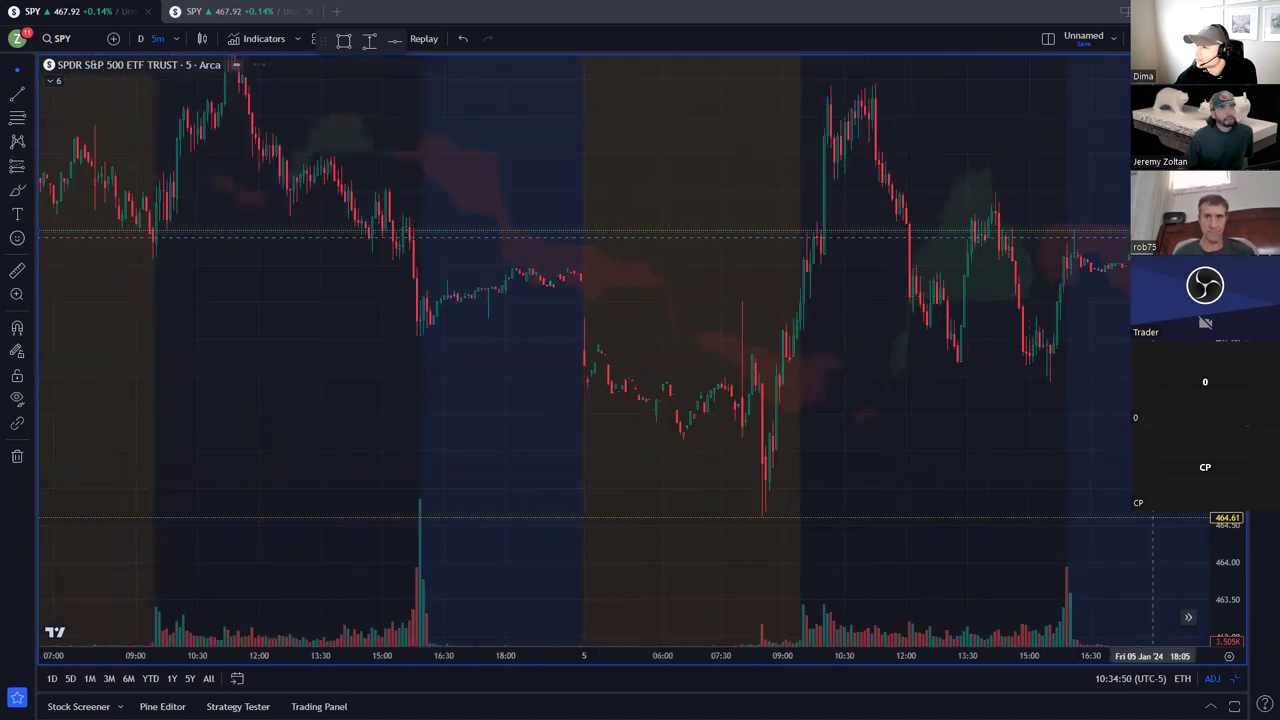
{"action": "left_click_drag", "start_coordinate": [995, 403], "coordinate": [820, 420]}
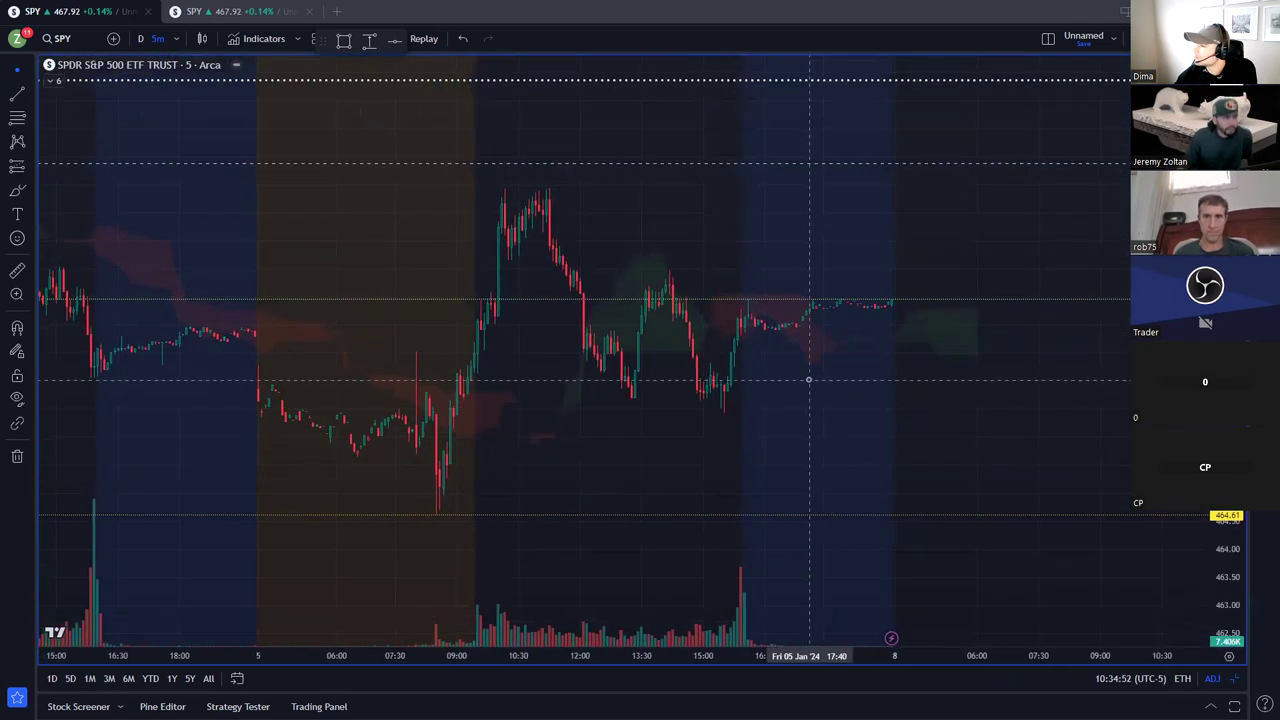
Draw two red horizontal lines on the SPY chart, one at the existing green level and one at 464.66 near the 5 January premarket low.
{"action": "scroll", "coordinate": [790, 390], "scroll_direction": "down", "scroll_amount": 2}
{"action": "left_click_drag", "start_coordinate": [927, 353], "coordinate": [1043, 380]}
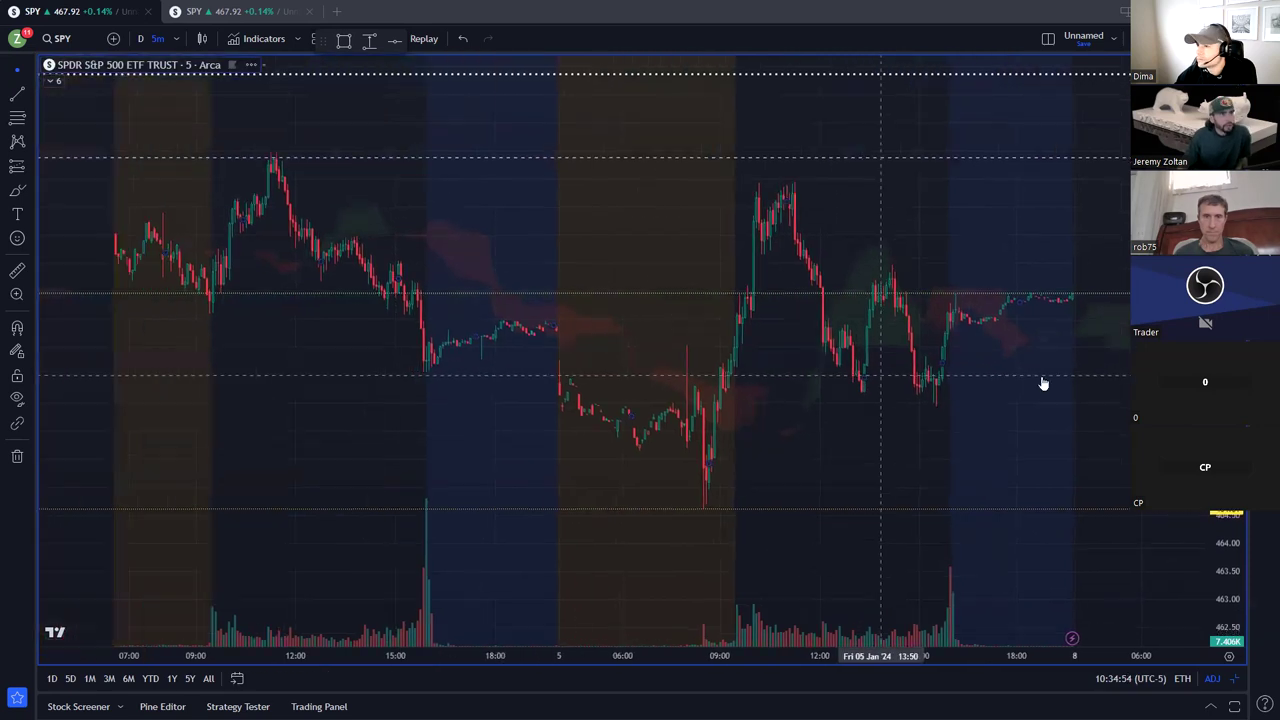
{"action": "mouse_move", "coordinate": [640, 300]}
{"action": "left_mouse_down"}
{"action": "mouse_move", "coordinate": [595, 300]}
{"action": "mouse_move", "coordinate": [615, 300]}
{"action": "left_mouse_up"}
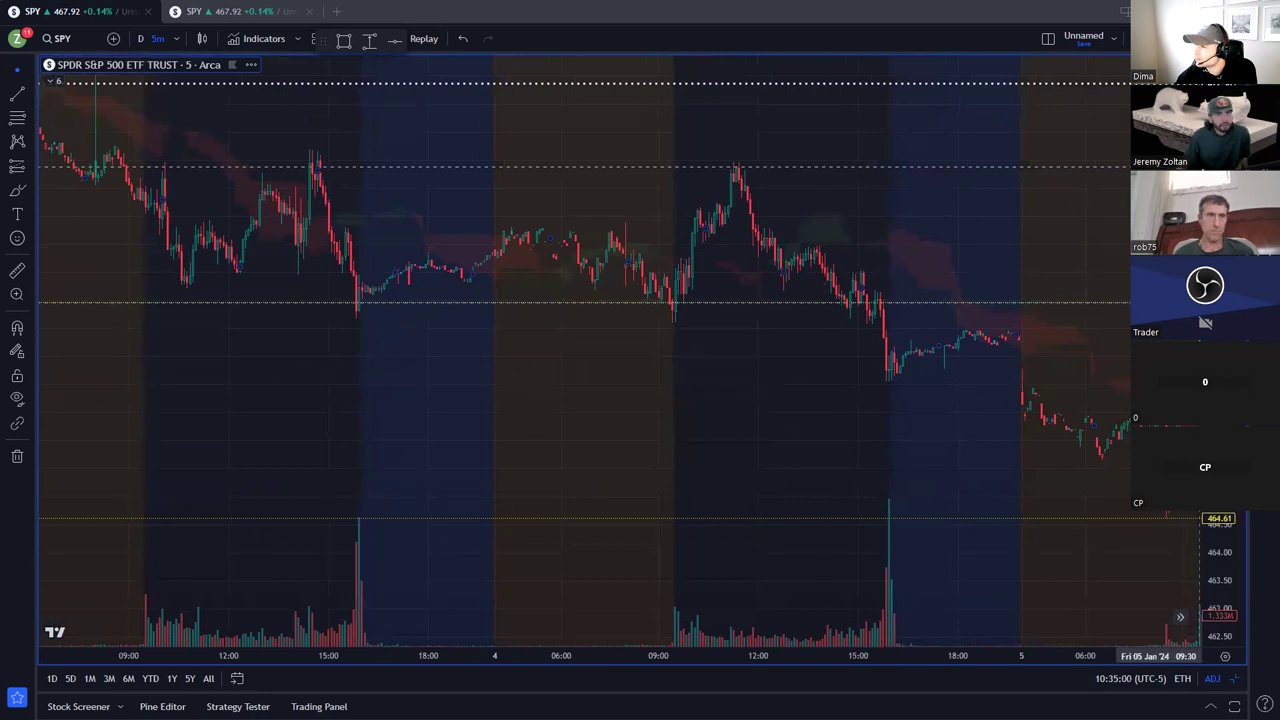
{"action": "right_click", "coordinate": [1183, 316]}
{"action": "left_click", "coordinate": [1060, 427]}
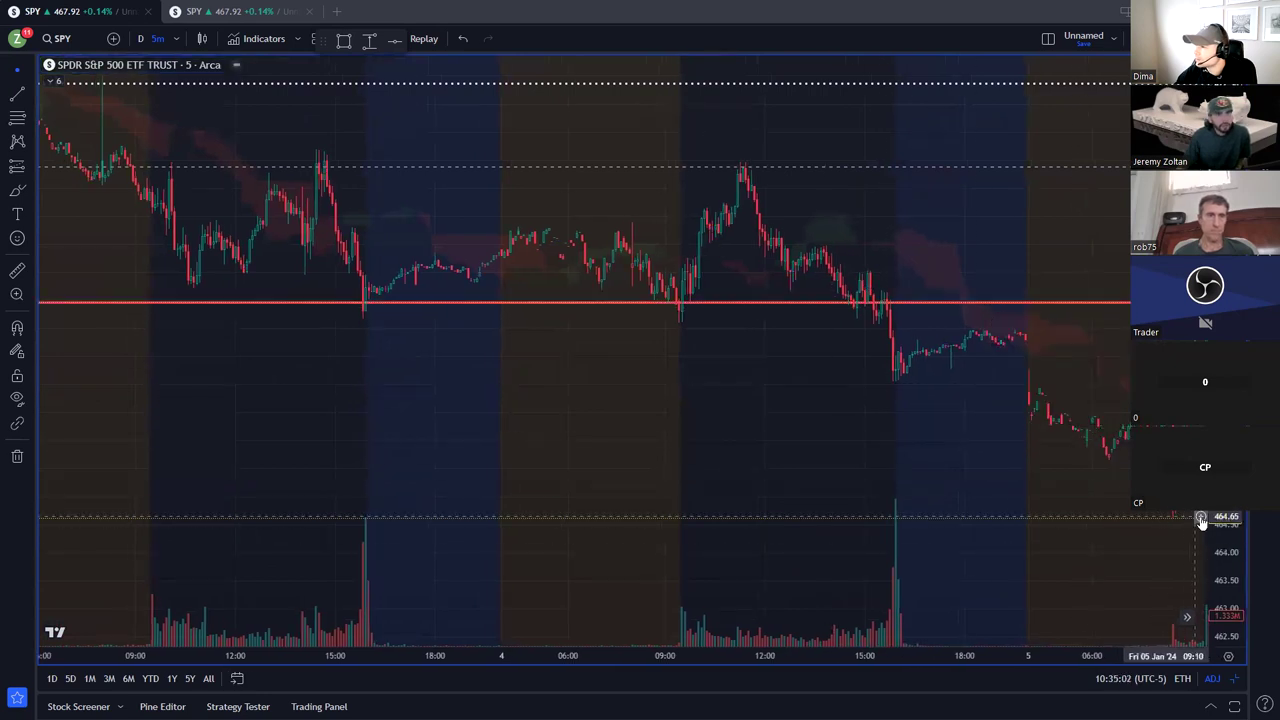
{"action": "right_click", "coordinate": [1195, 516]}
{"action": "left_click", "coordinate": [1133, 681]}
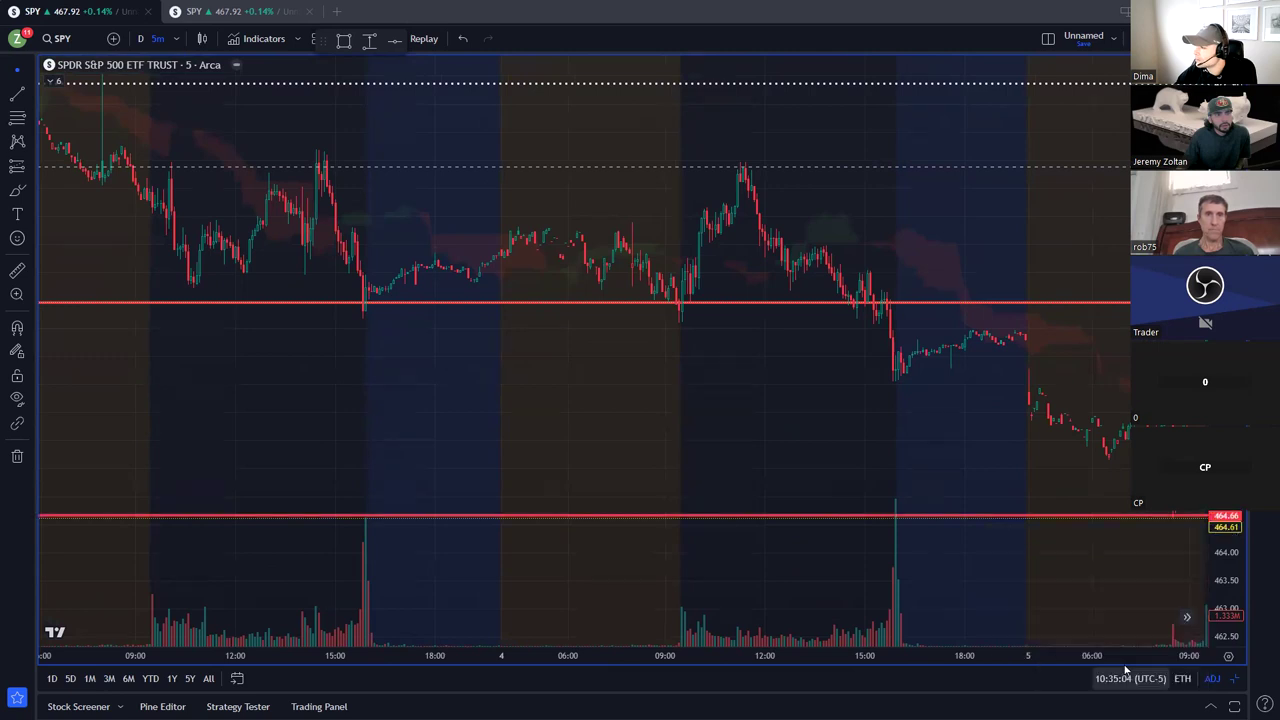
Activate a tool from the prediction and measurement drawing group for marking the 5 January price action on the SPY chart.
{"action": "scroll", "coordinate": [1165, 443], "scroll_direction": "up", "scroll_amount": 3}
{"action": "left_click_drag", "start_coordinate": [1165, 443], "coordinate": [702, 368]}
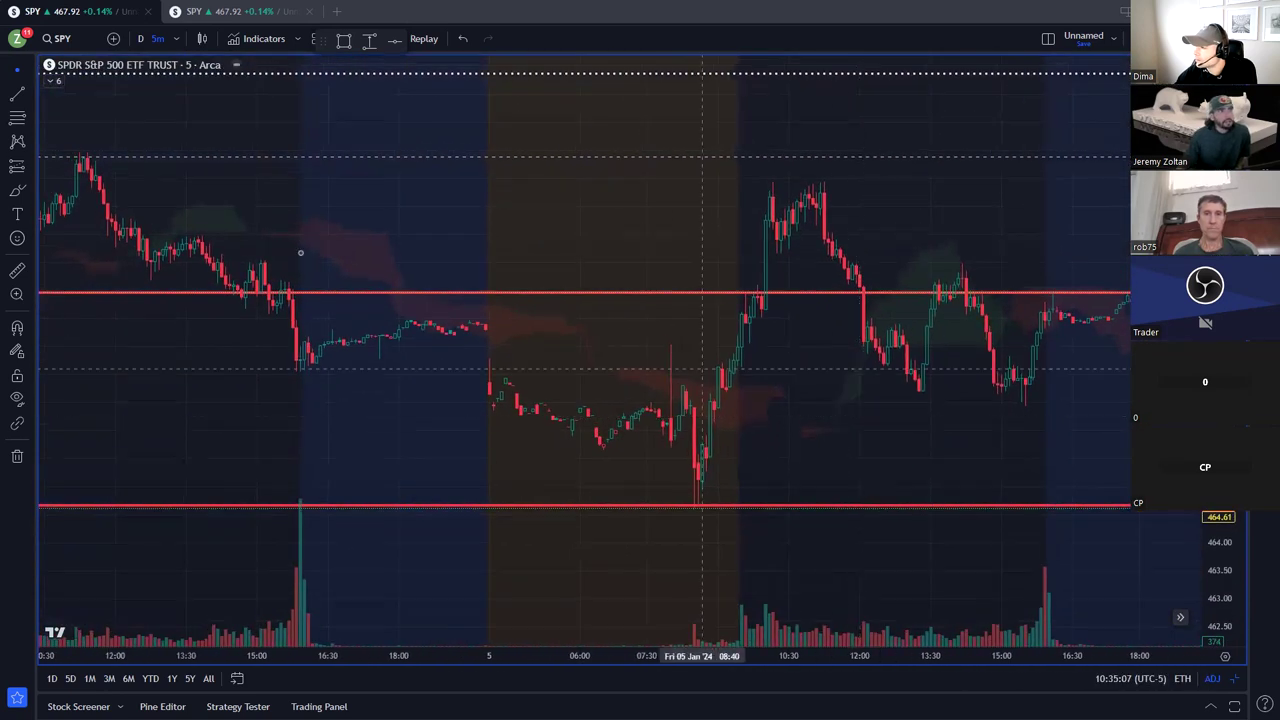
{"action": "left_click", "coordinate": [29, 170]}
{"action": "left_click", "coordinate": [90, 183]}
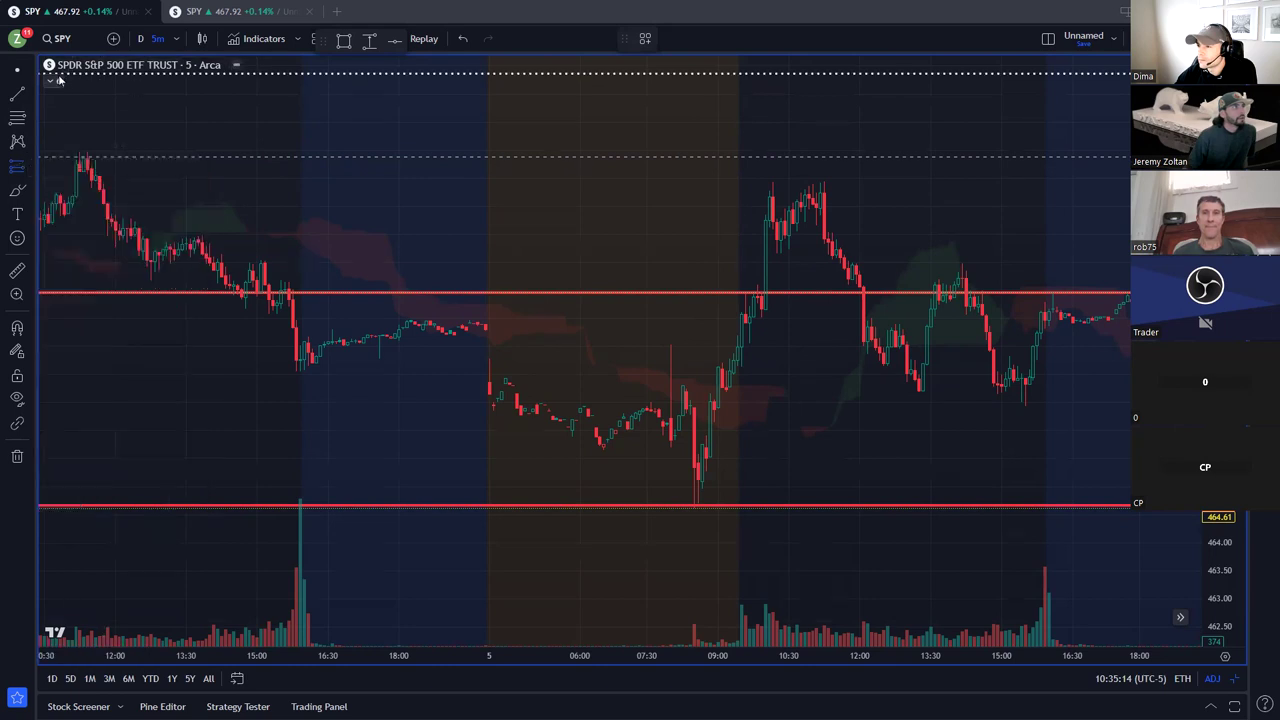